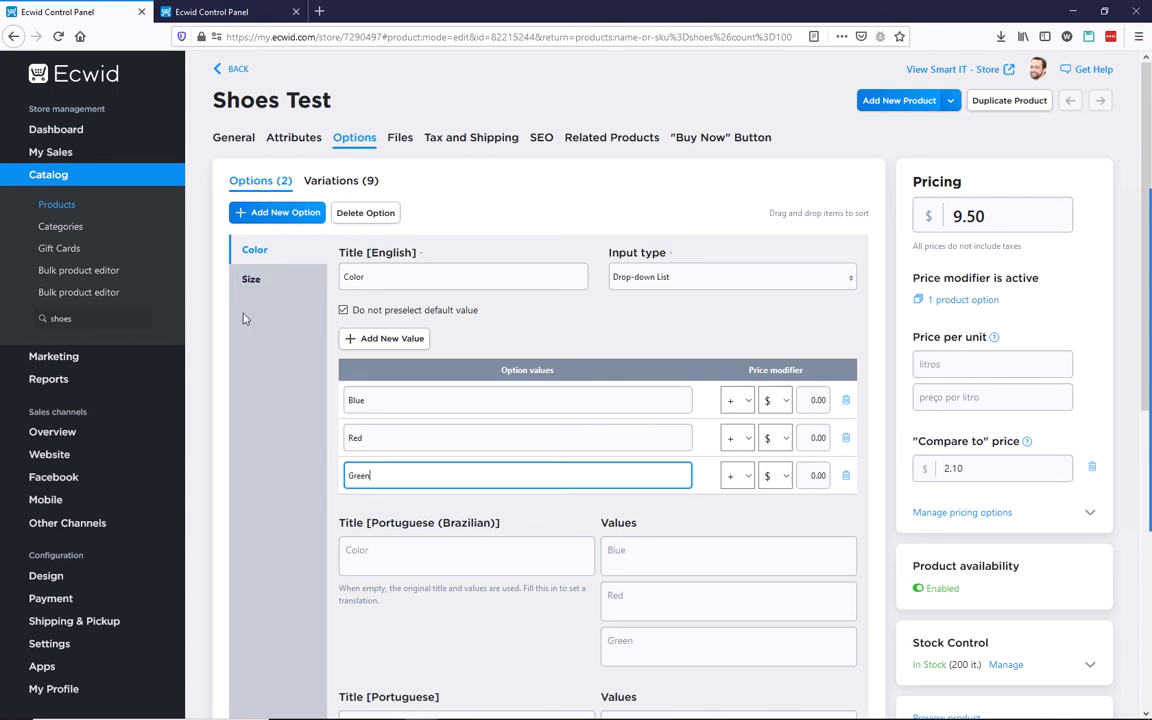
# - Review the Size option values and the list of variations of the Shoes Test product
pyautogui.click(250, 278)
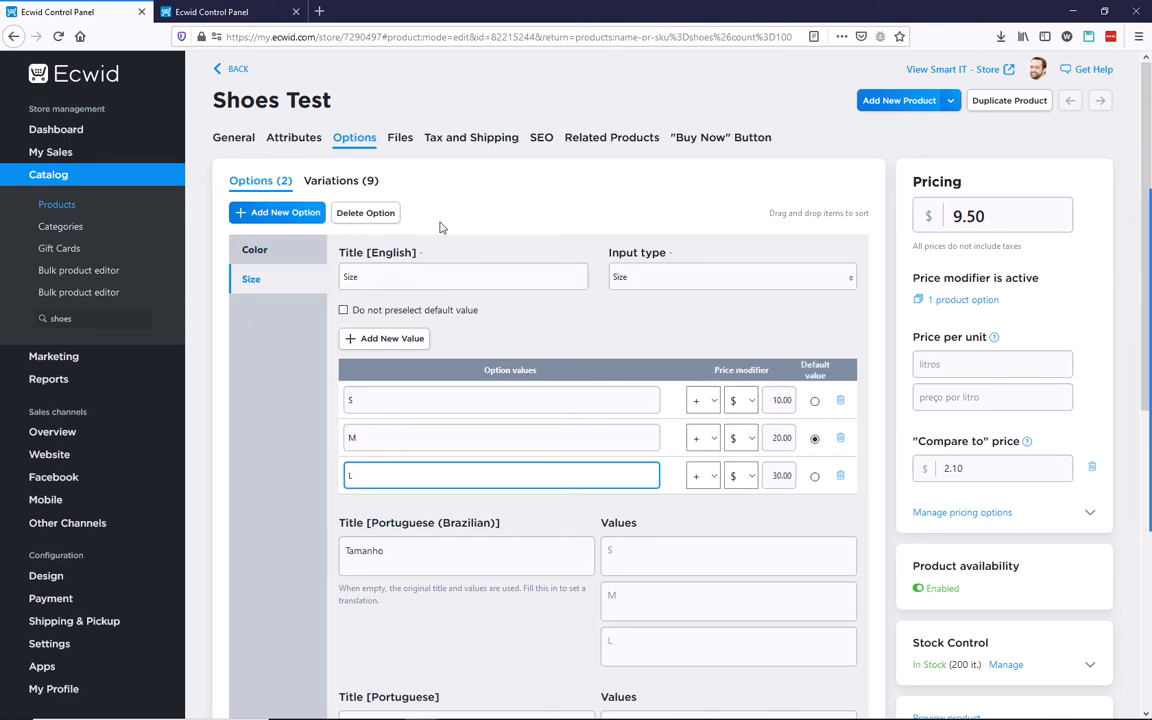
pyautogui.click(357, 181)
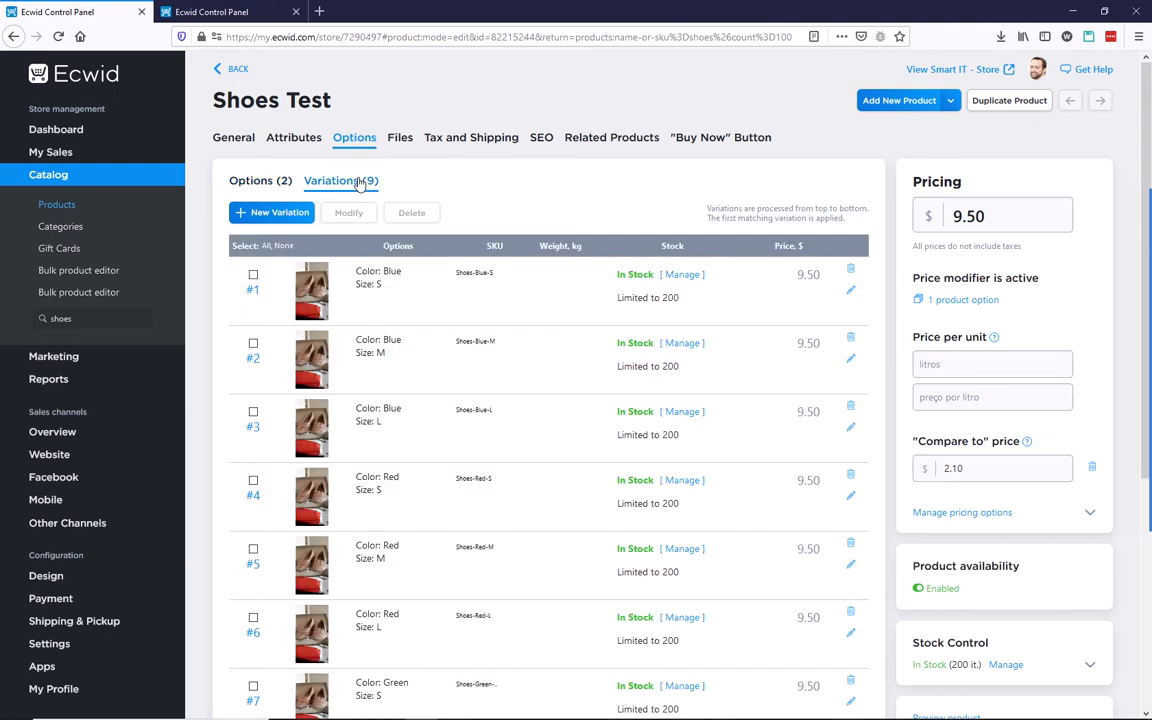
pyautogui.click(257, 183)
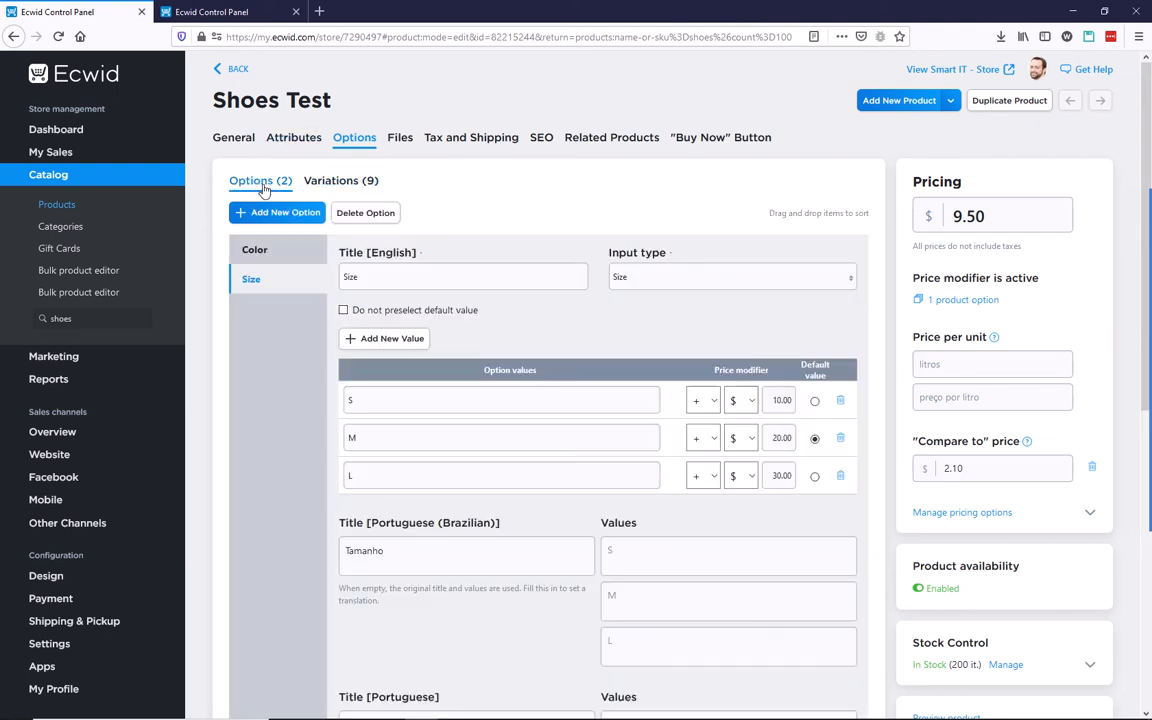
# - Open the Bulk product editor in its own browser tab and proceed with only the Shoes Test product selected for modification
pyautogui.click(201, 10)
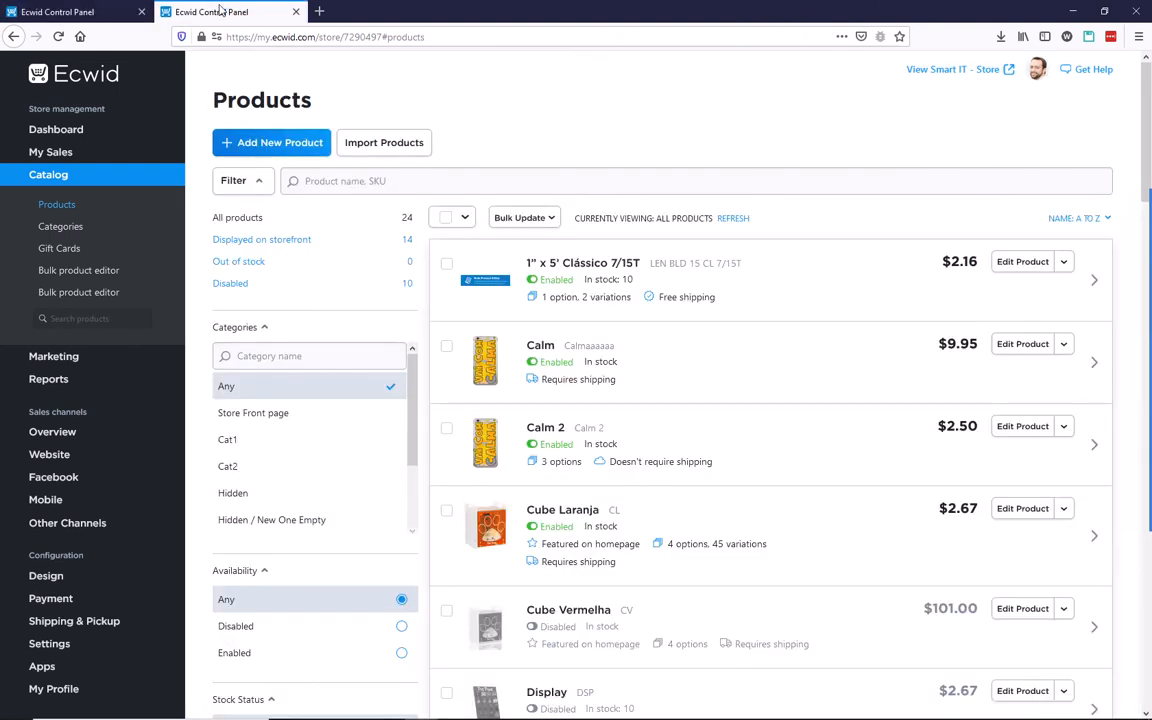
pyautogui.click(76, 270)
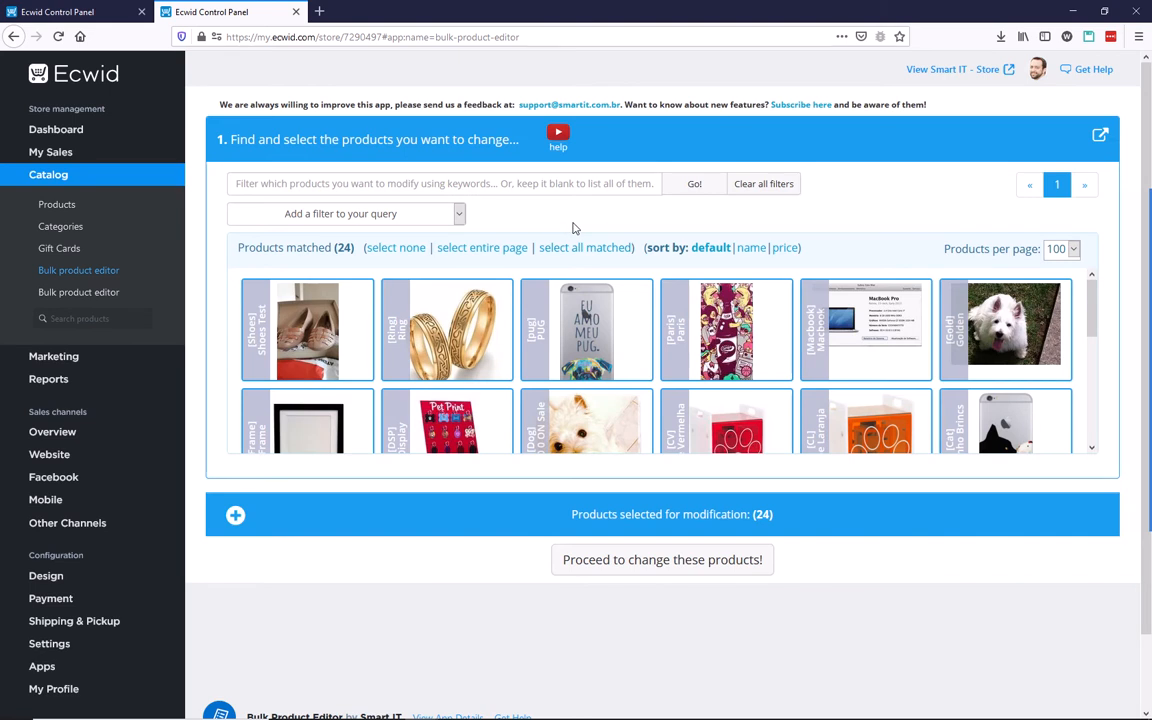
pyautogui.click(1102, 143)
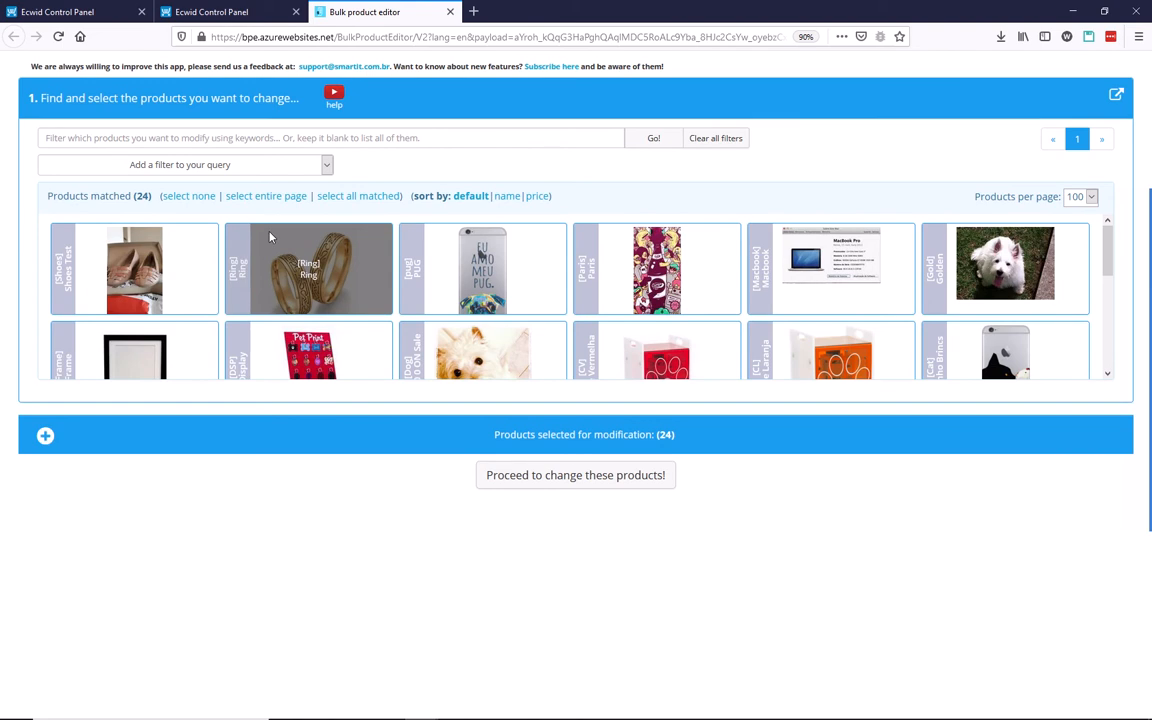
pyautogui.click(112, 238)
pyautogui.click(607, 476)
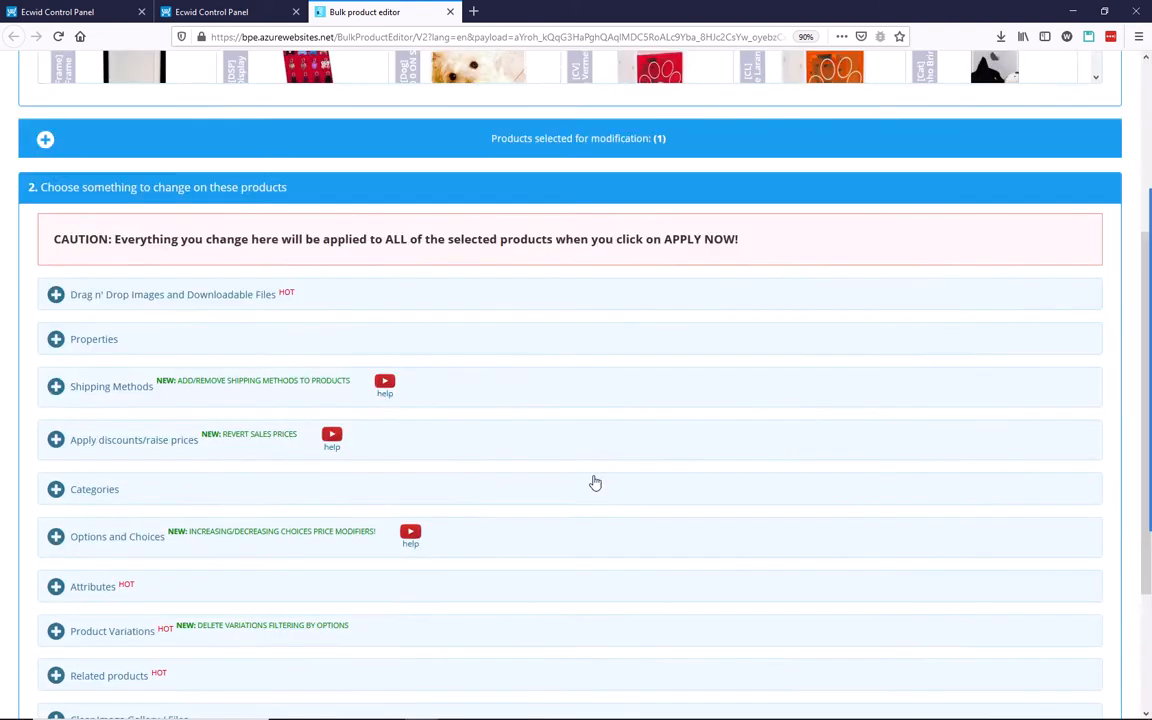
# - Enable Delete all variations for the selected product and apply the changes
pyautogui.scroll(-3, 595, 483)
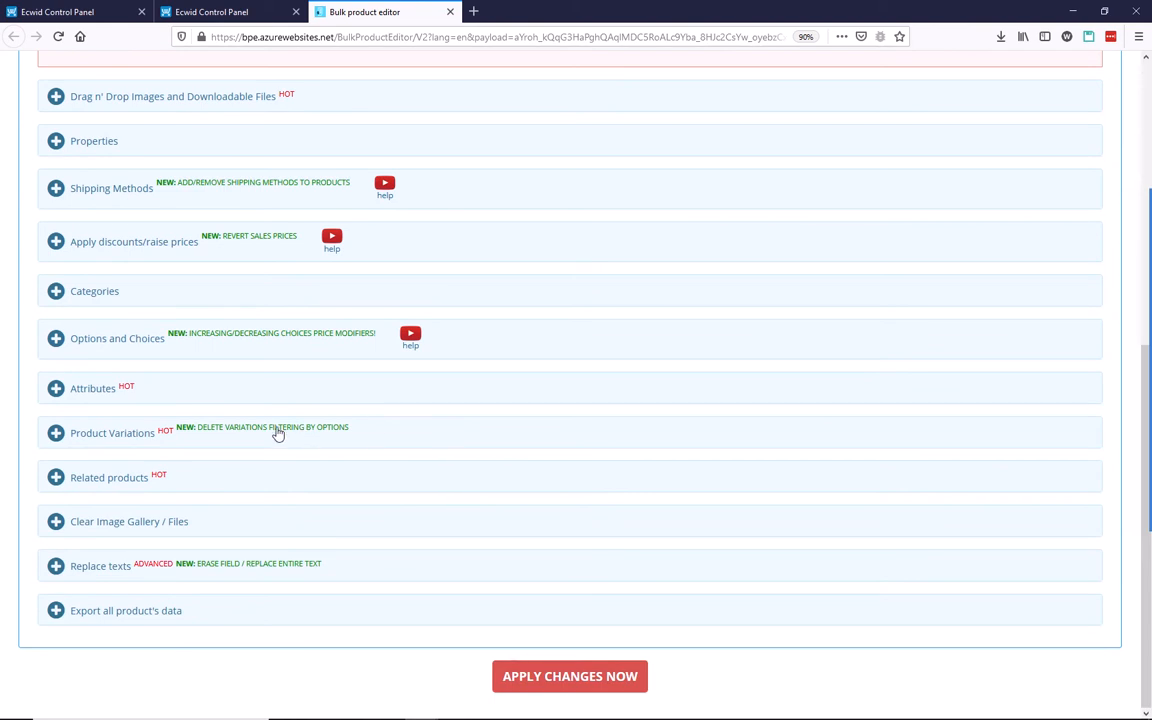
pyautogui.click(55, 433)
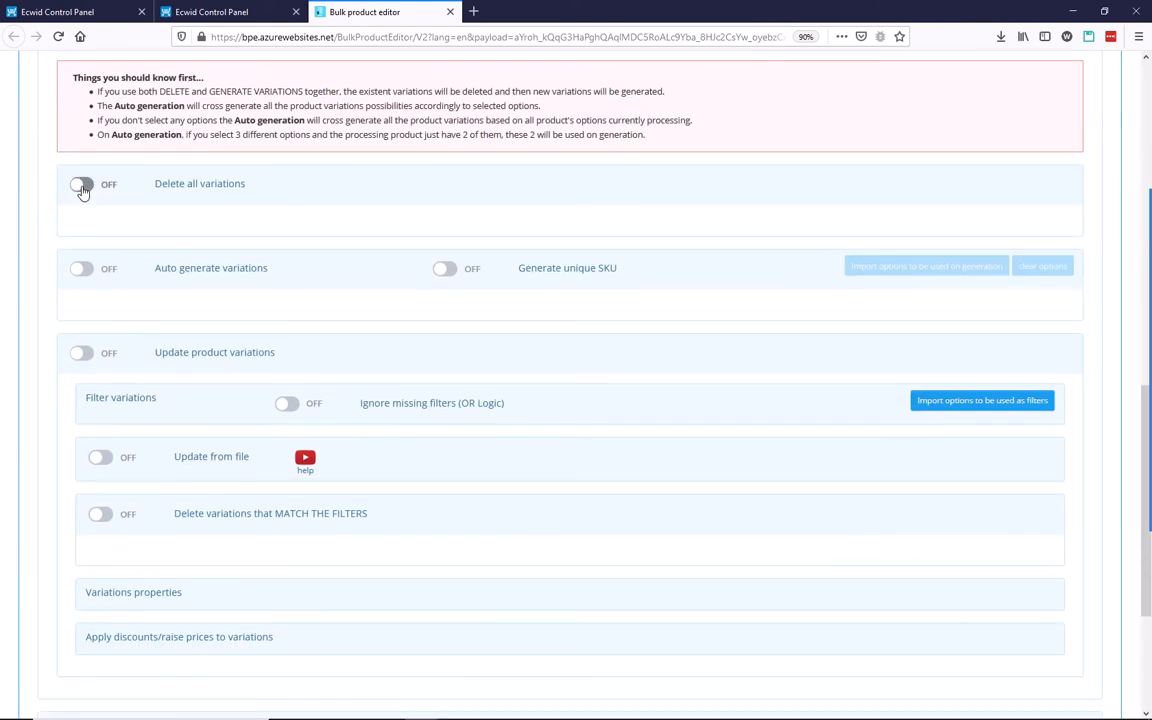
pyautogui.click(80, 183)
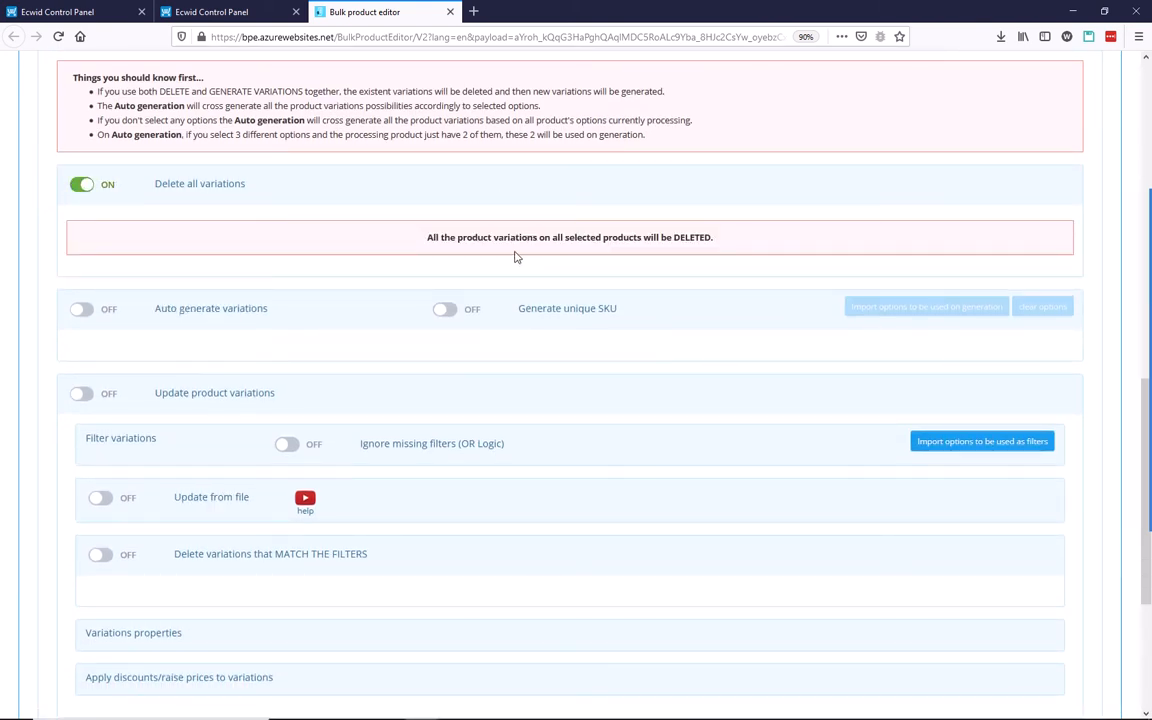
pyautogui.scroll(1, 515, 257)
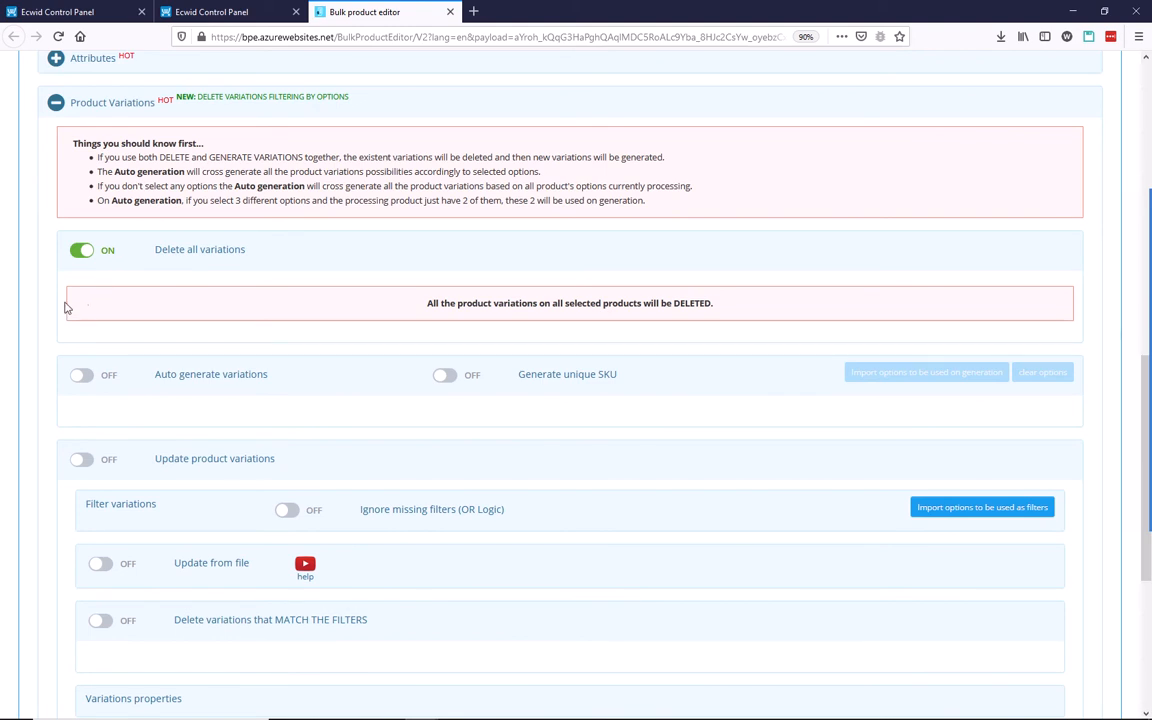
pyautogui.scroll(-5, 530, 506)
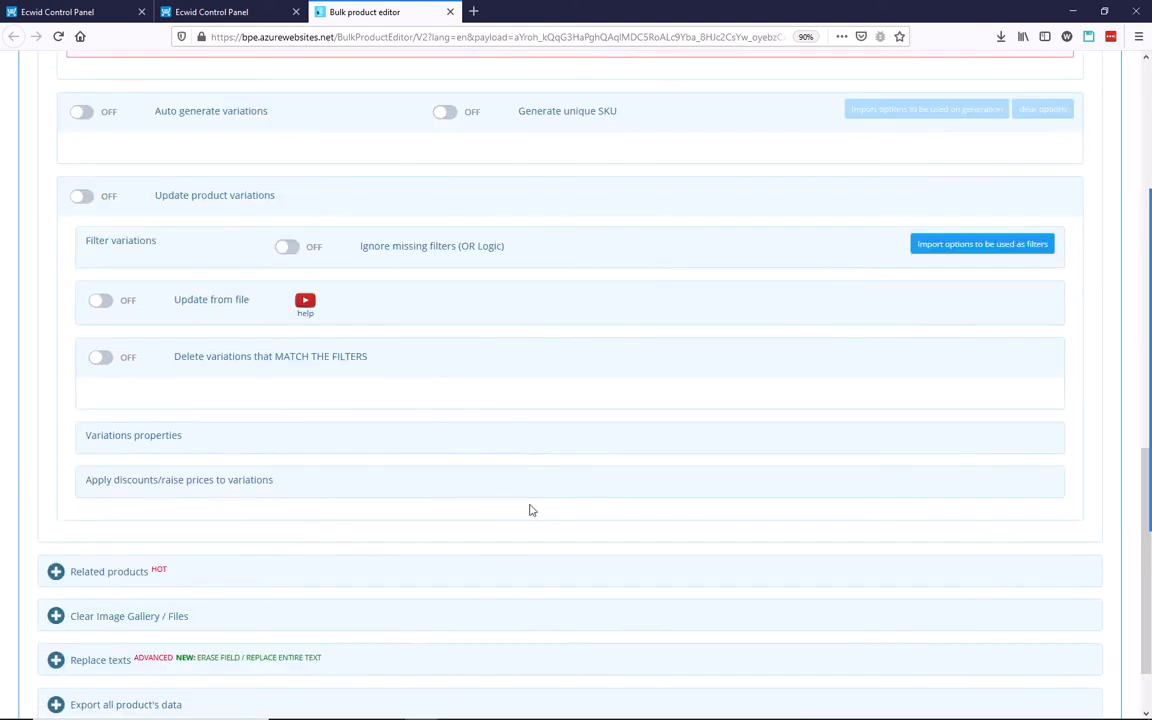
pyautogui.click(594, 680)
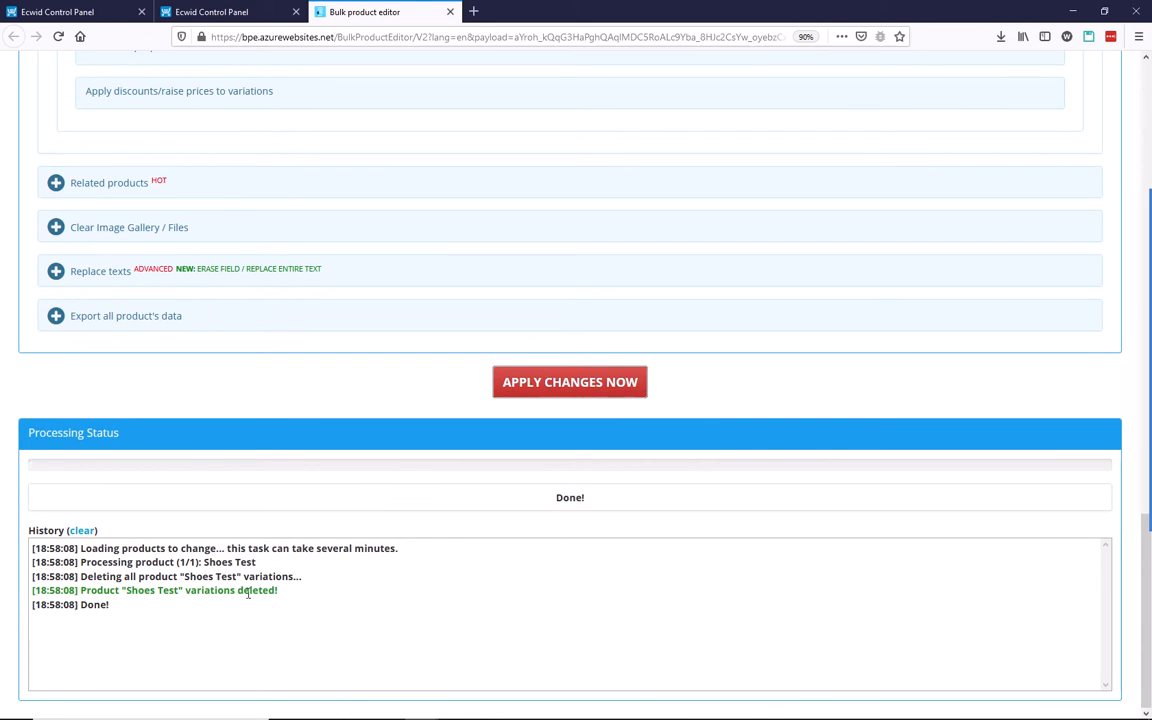
# - Close the spare control panel tab, then reload the Shoes Test product page and check its options and variations
pyautogui.click(230, 10)
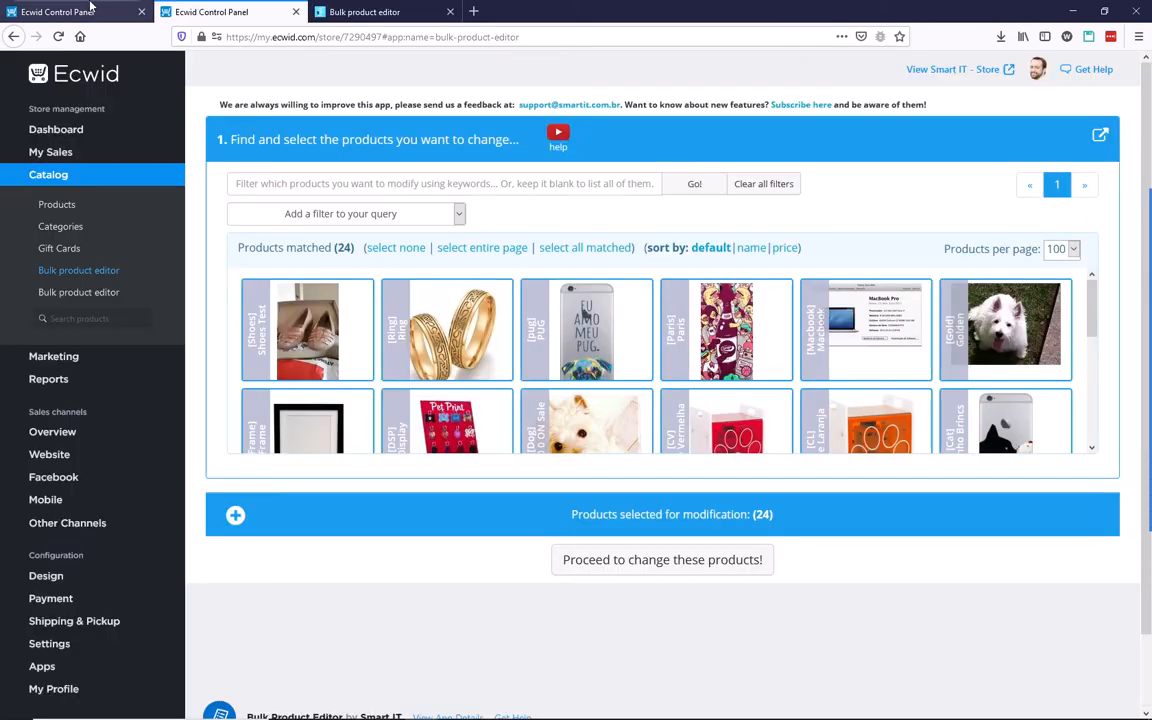
pyautogui.middleClick(203, 10)
pyautogui.click(114, 7)
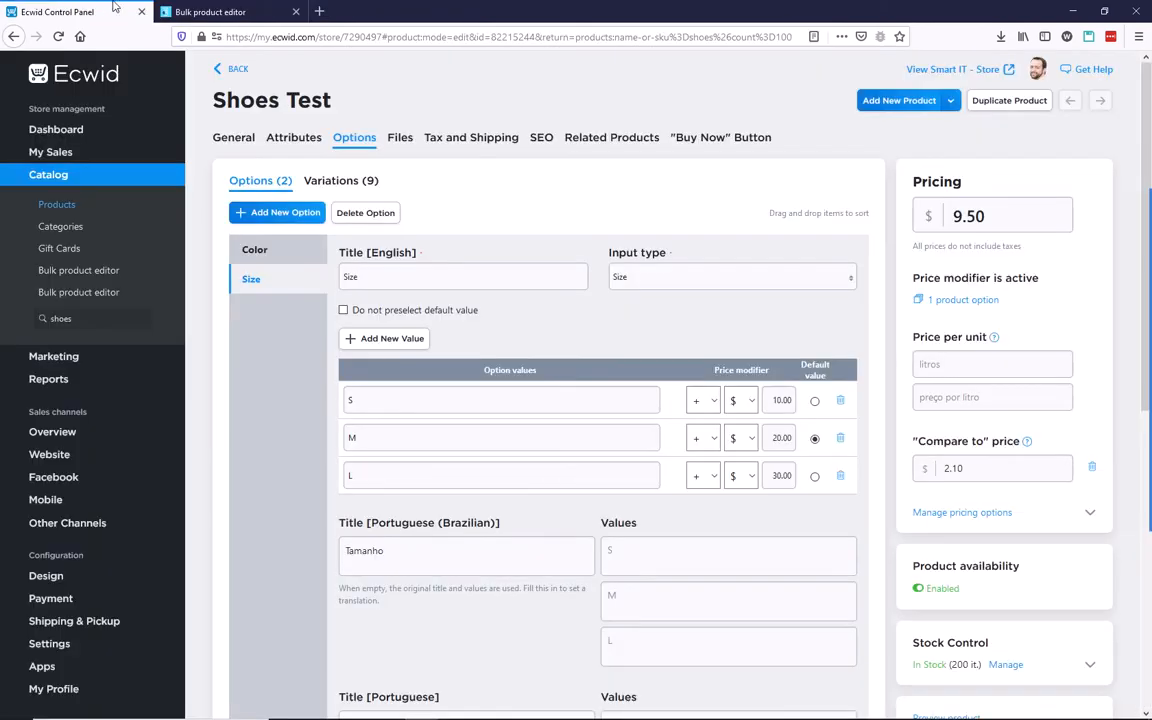
pyautogui.click(58, 36)
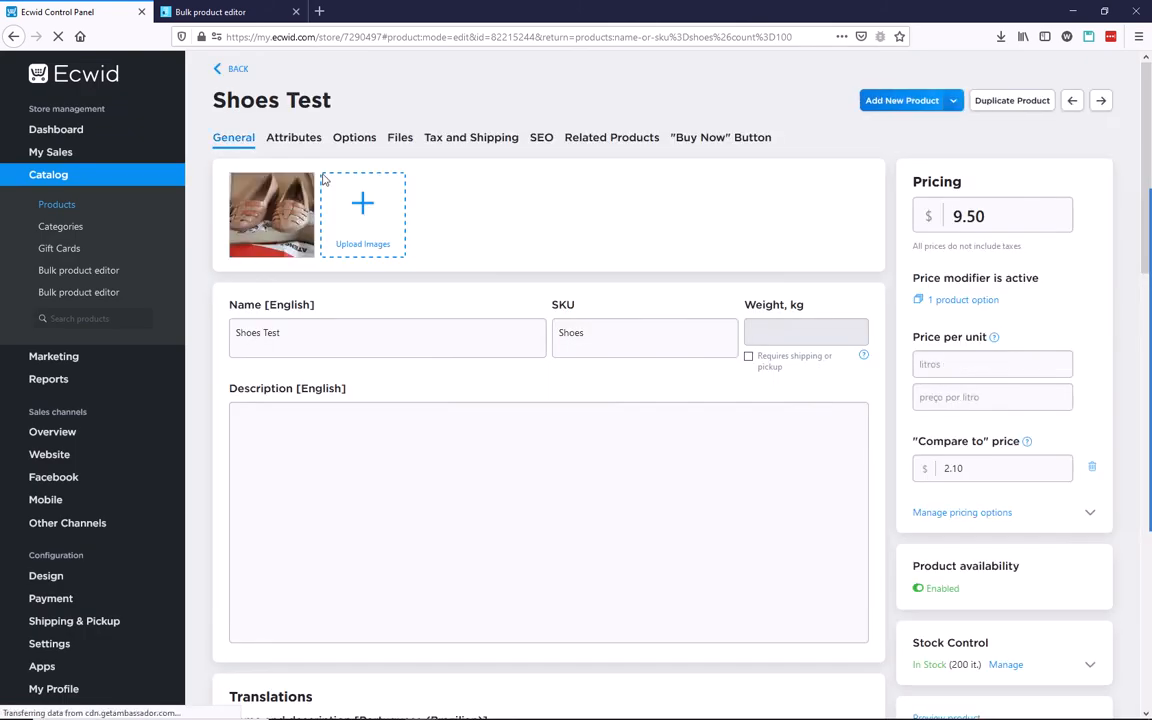
pyautogui.click(354, 141)
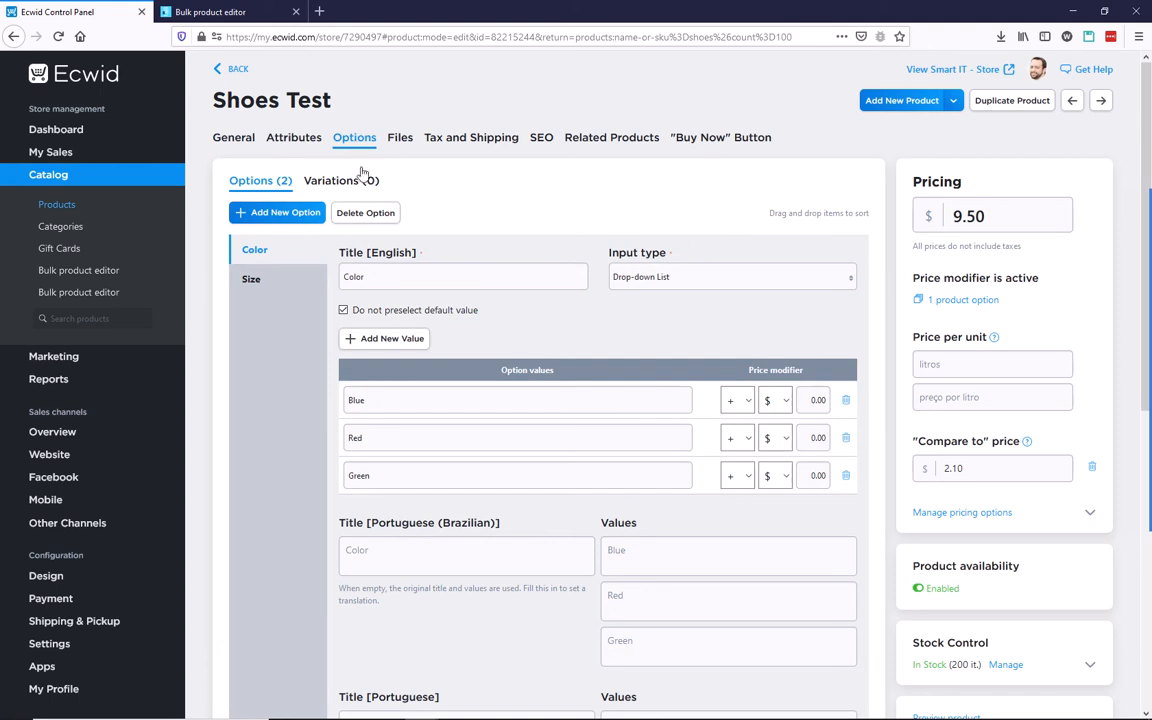
# - In the Bulk product editor, disable Delete all variations and enable Auto generate variations with Generate unique SKU
pyautogui.click(222, 16)
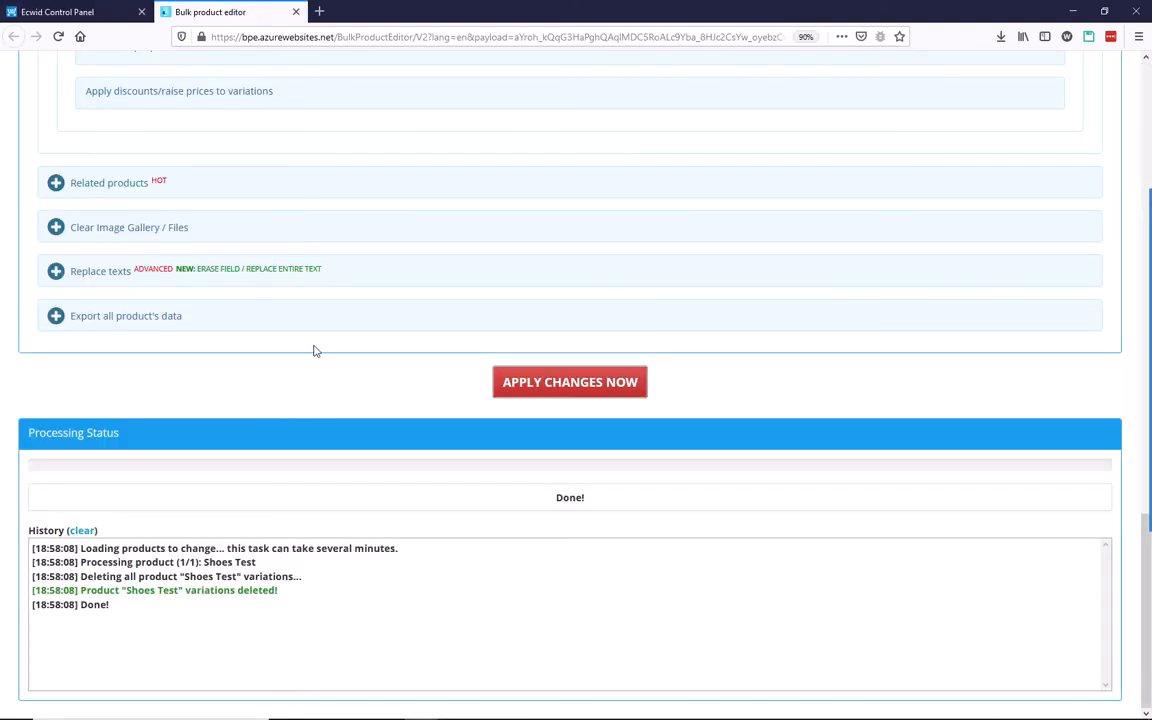
pyautogui.scroll(5, 329, 355)
pyautogui.scroll(4, 358, 370)
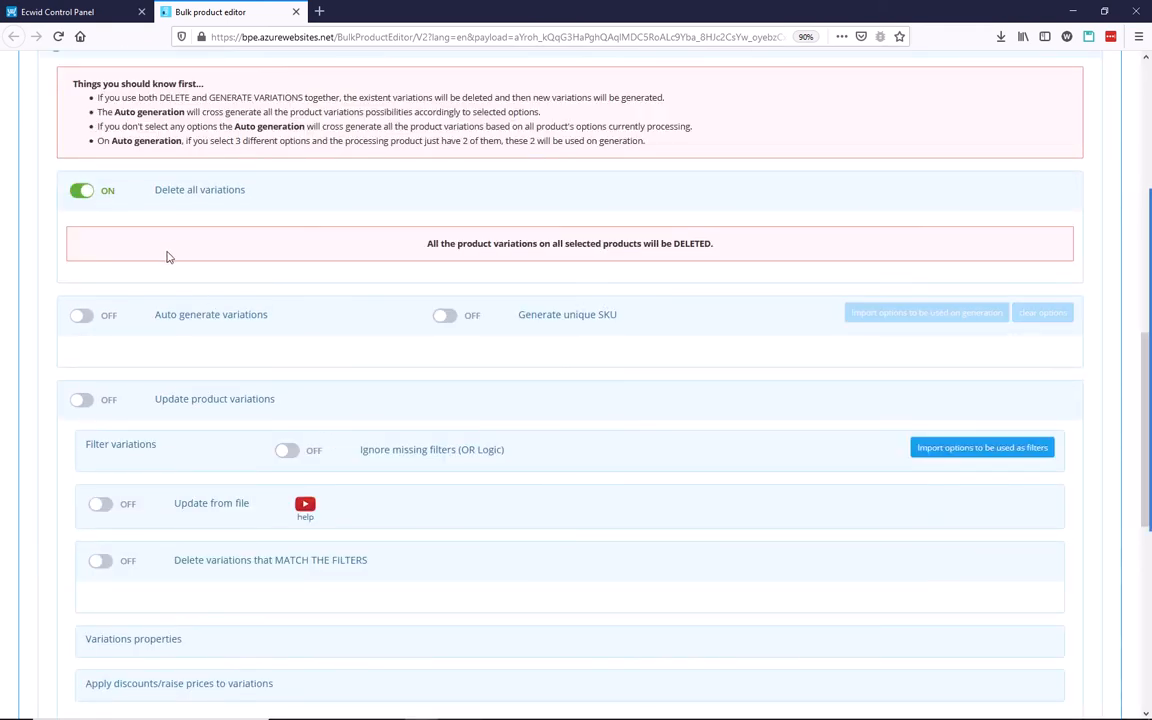
pyautogui.click(82, 193)
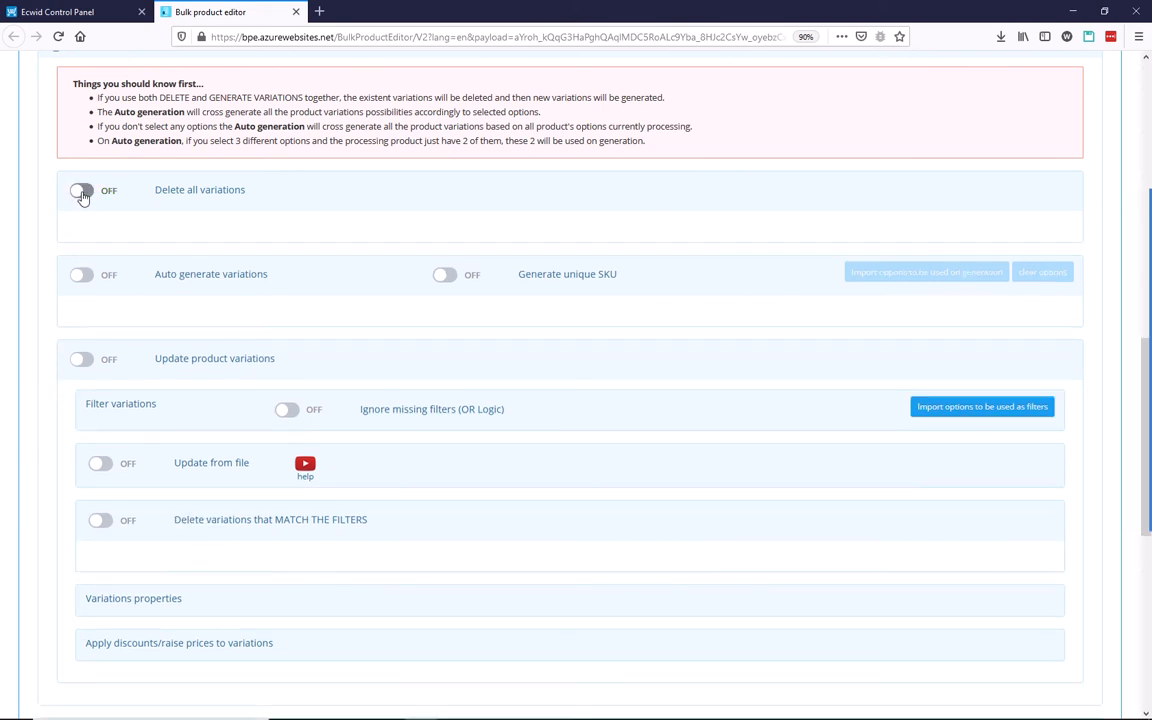
pyautogui.click(82, 276)
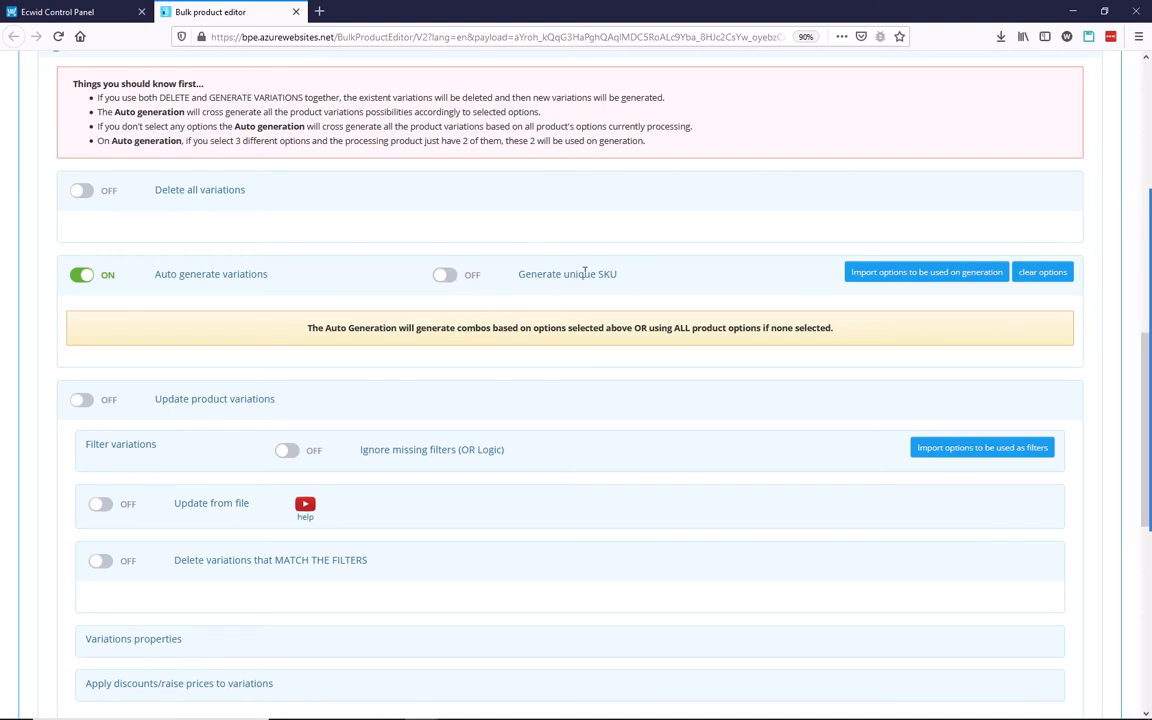
pyautogui.click(466, 274)
# - Clear the processing history and apply the variation generation to the selected product
pyautogui.scroll(-10, 553, 408)
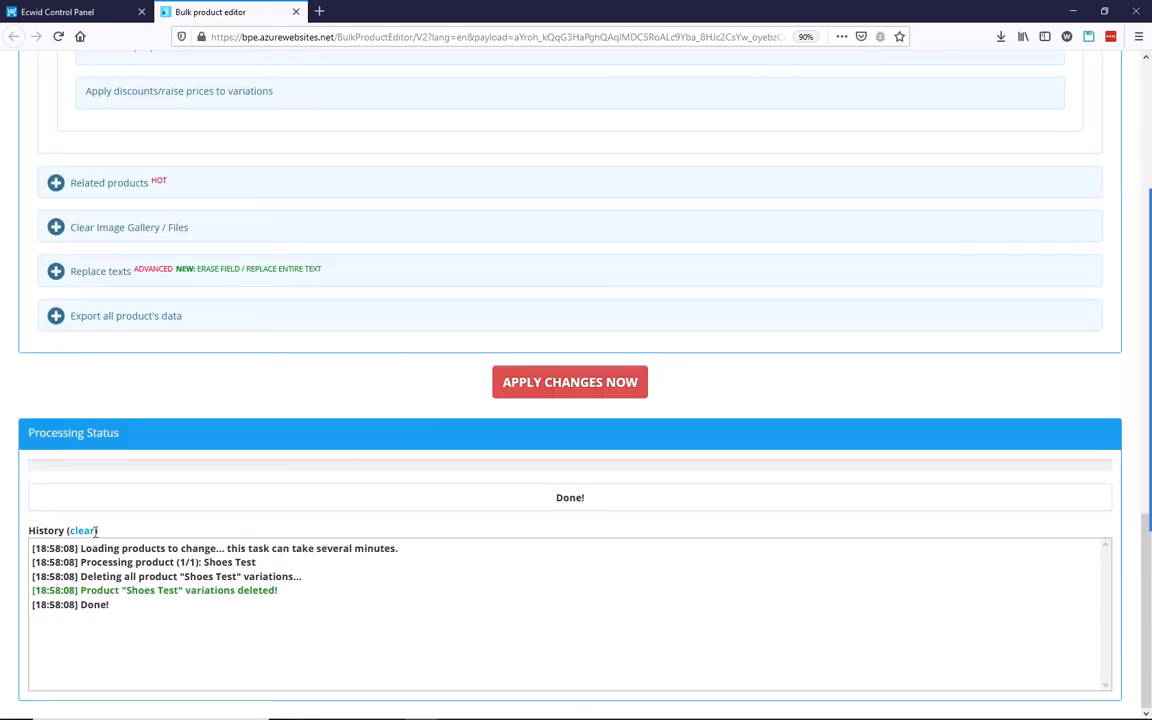
pyautogui.click(84, 531)
pyautogui.click(594, 385)
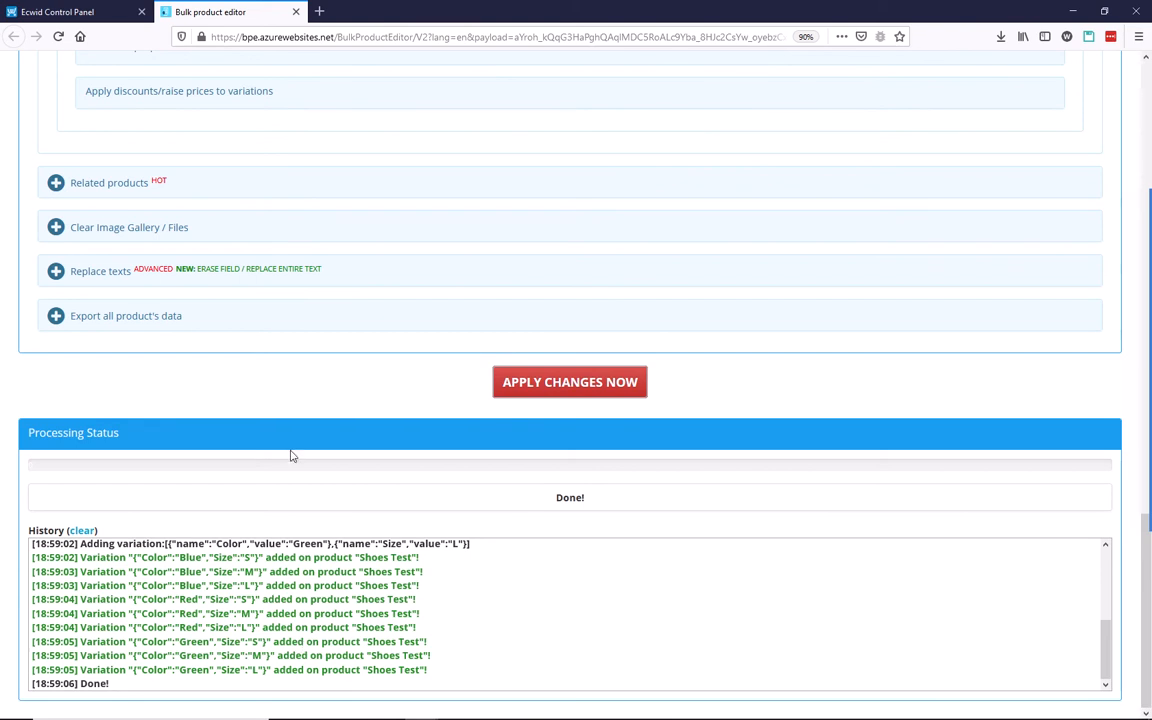
# - Reload the Shoes Test product page in the control panel and review its variations with their SKUs
pyautogui.click(60, 12)
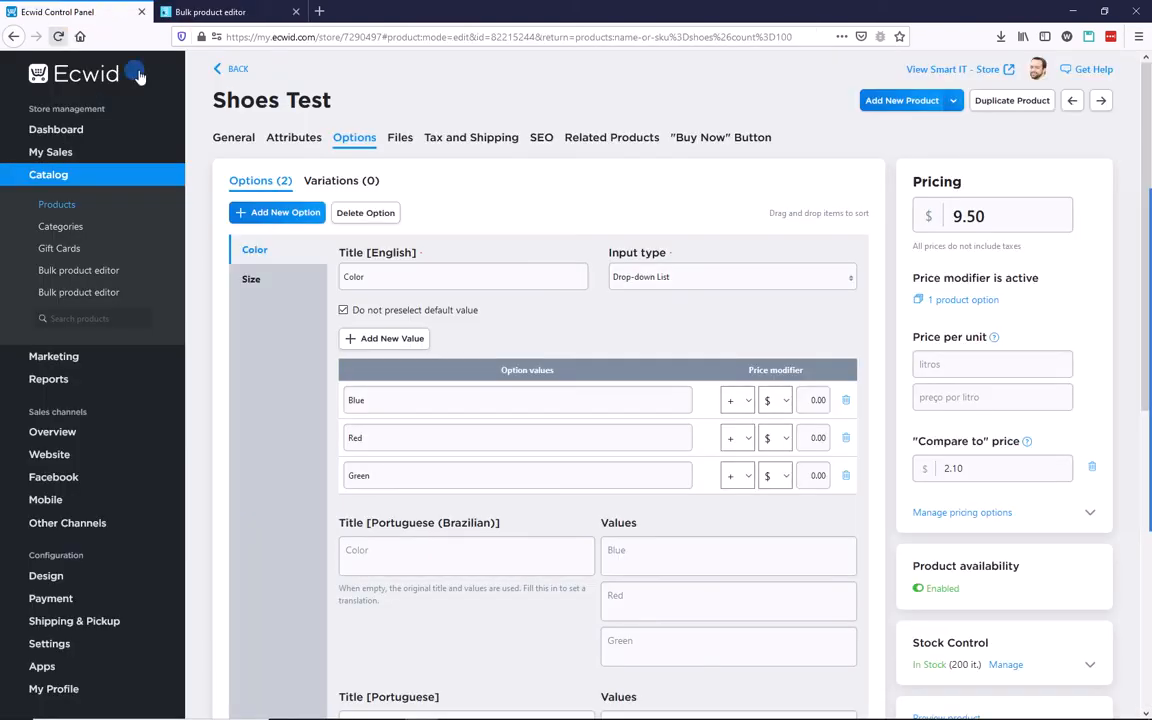
pyautogui.click(58, 36)
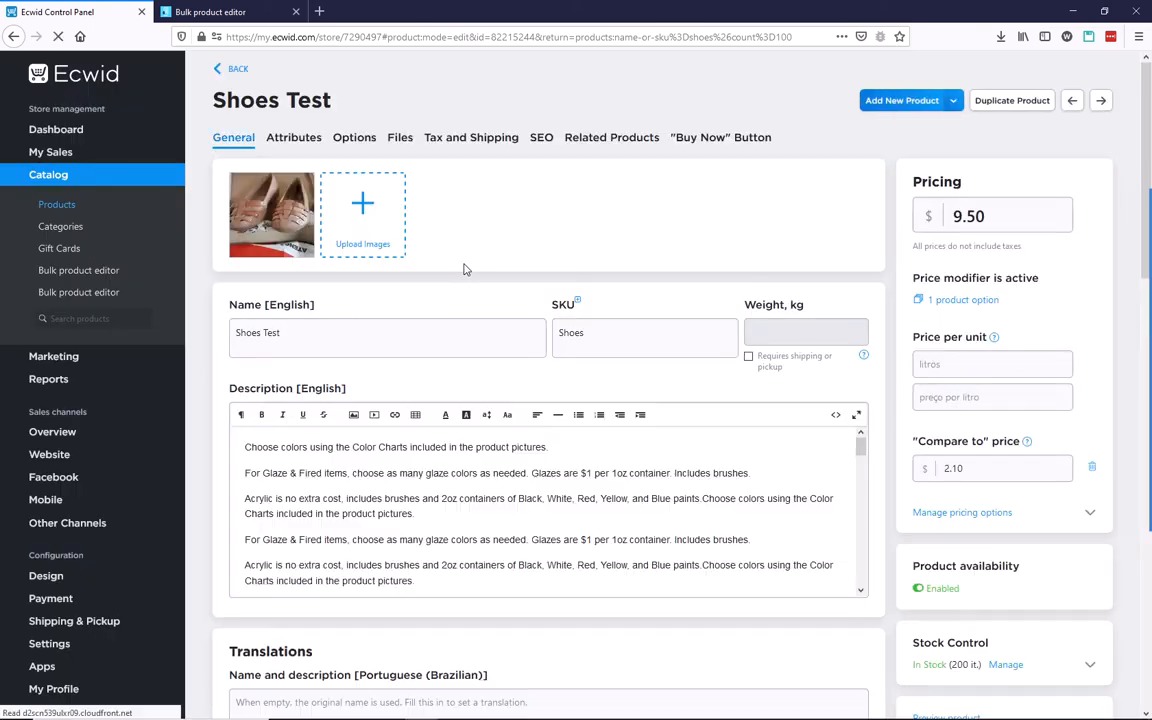
pyautogui.click(343, 140)
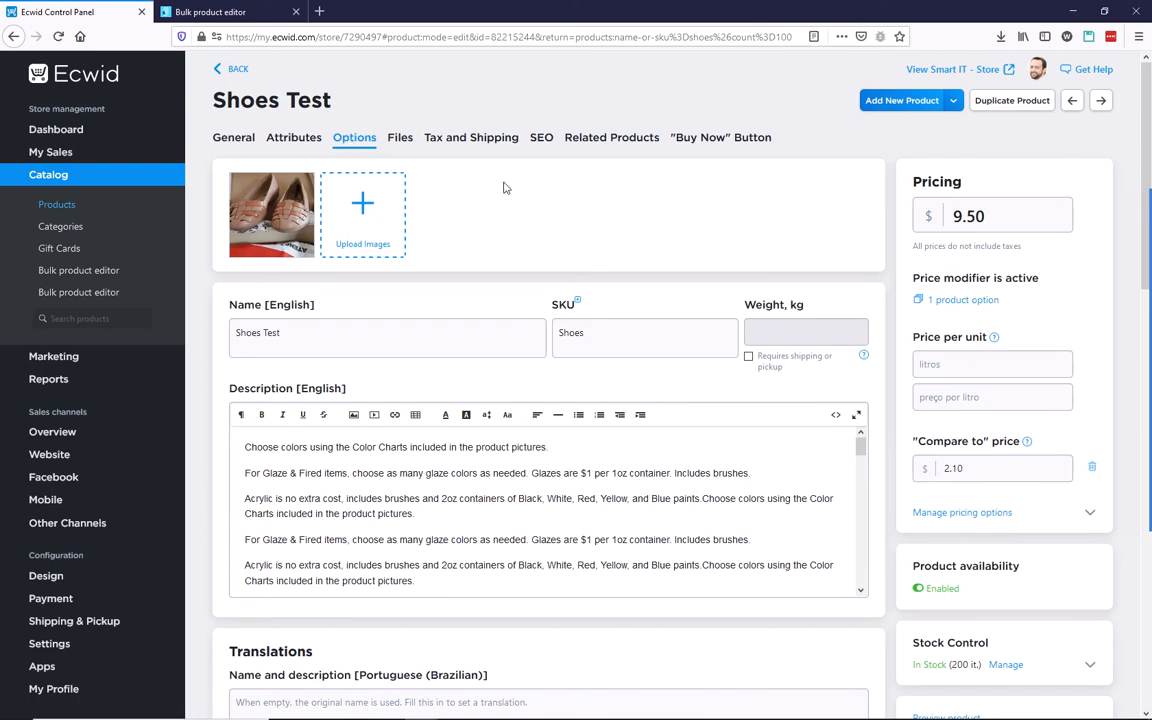
pyautogui.click(345, 184)
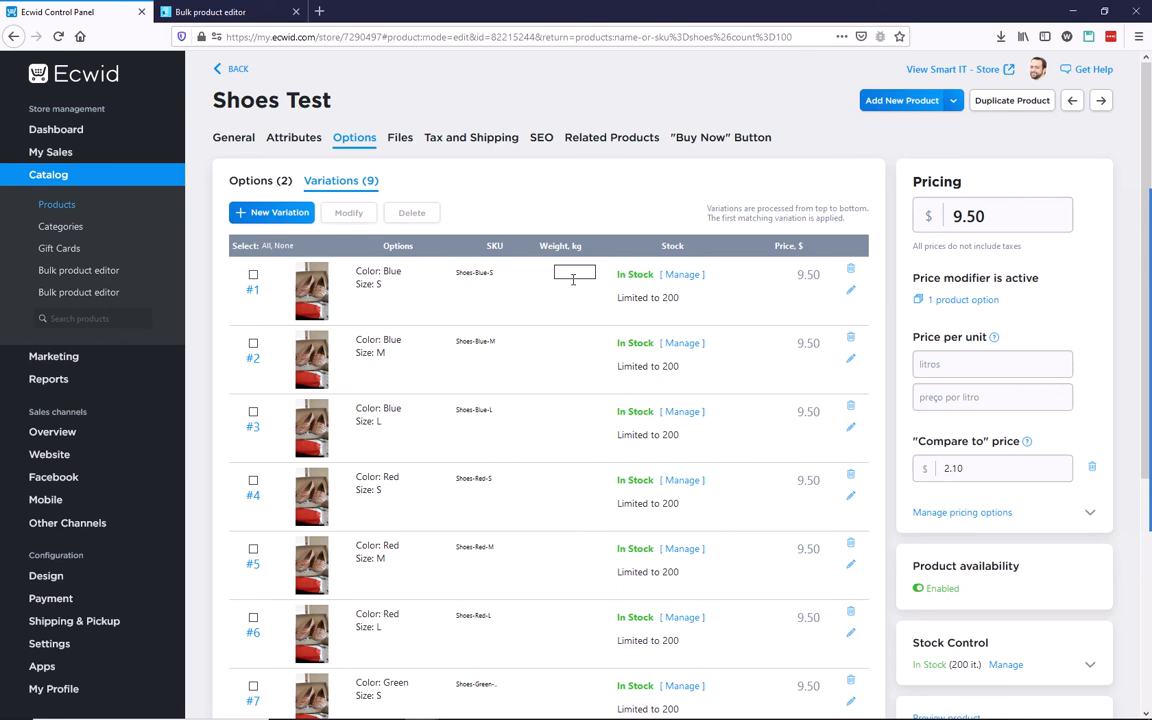
pyautogui.scroll(-3, 565, 255)
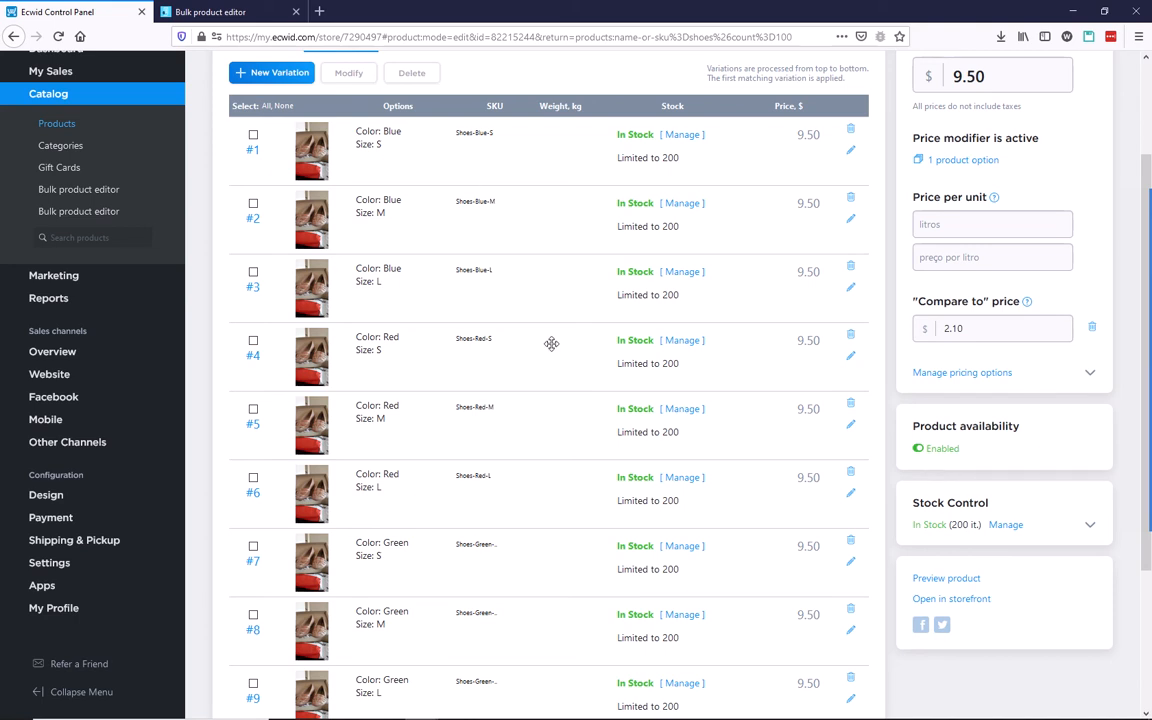
# - Clear the SKU of the Red, size S variation and save the product
pyautogui.click(492, 338)
pyautogui.click(498, 337)
pyautogui.moveTo(507, 337); pyautogui.dragTo(422, 330)
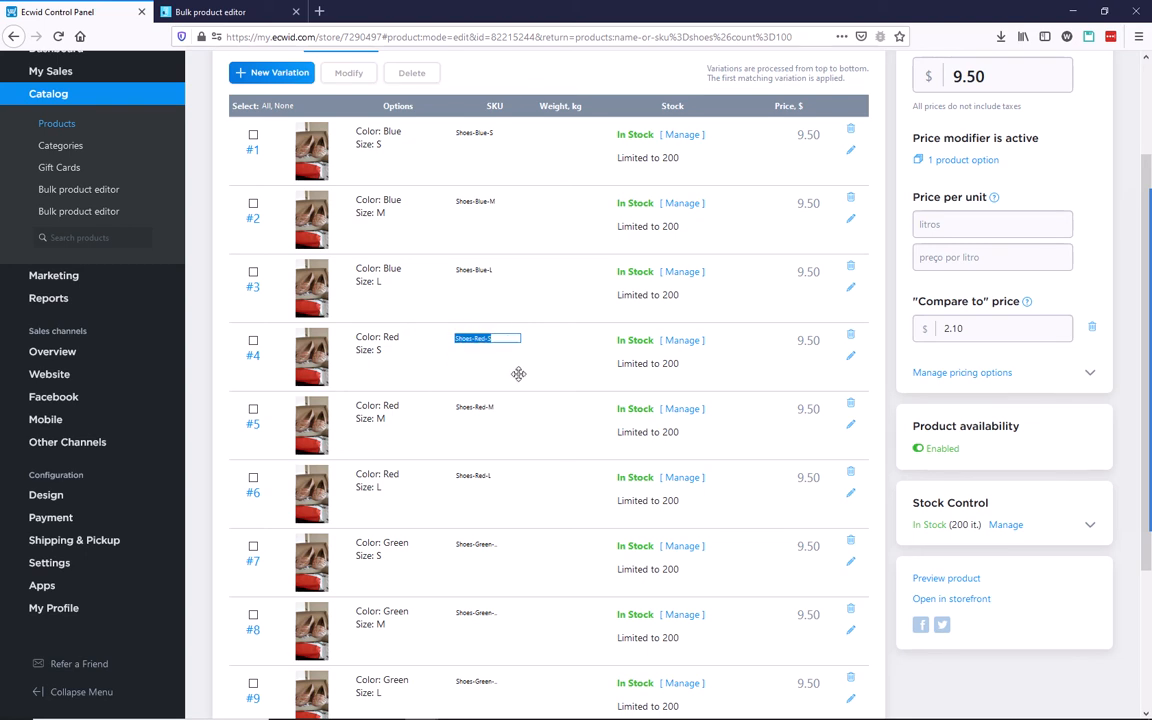
pyautogui.press('BackSpace')
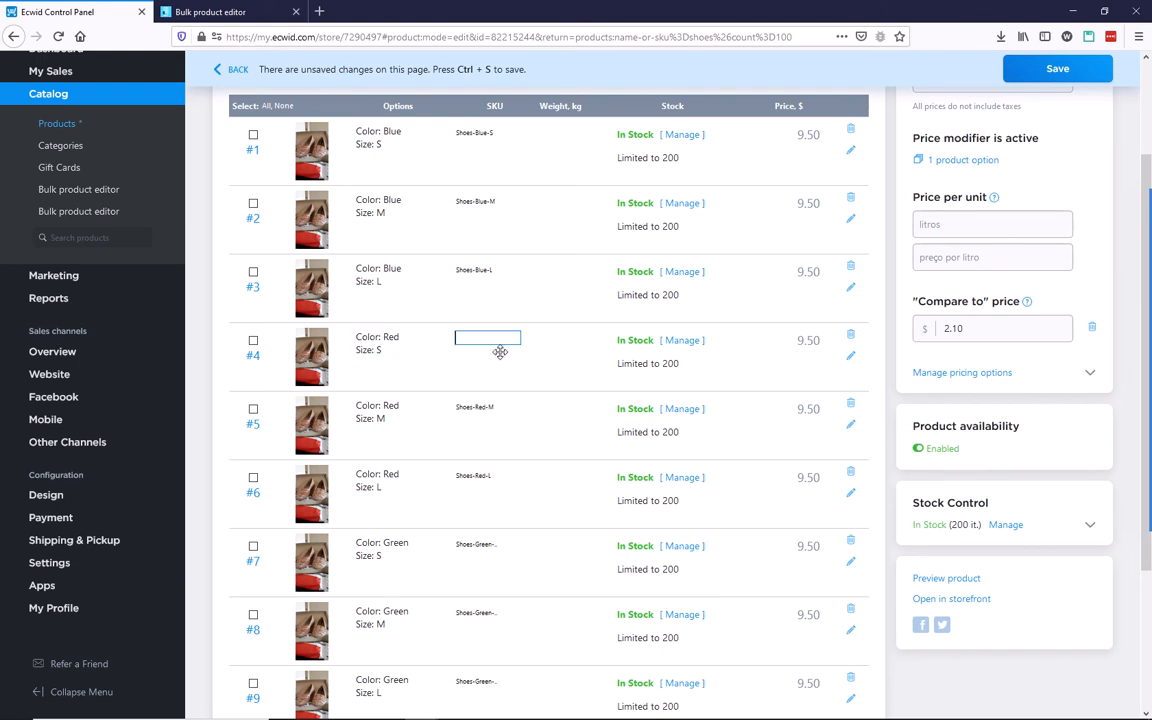
pyautogui.click(1038, 74)
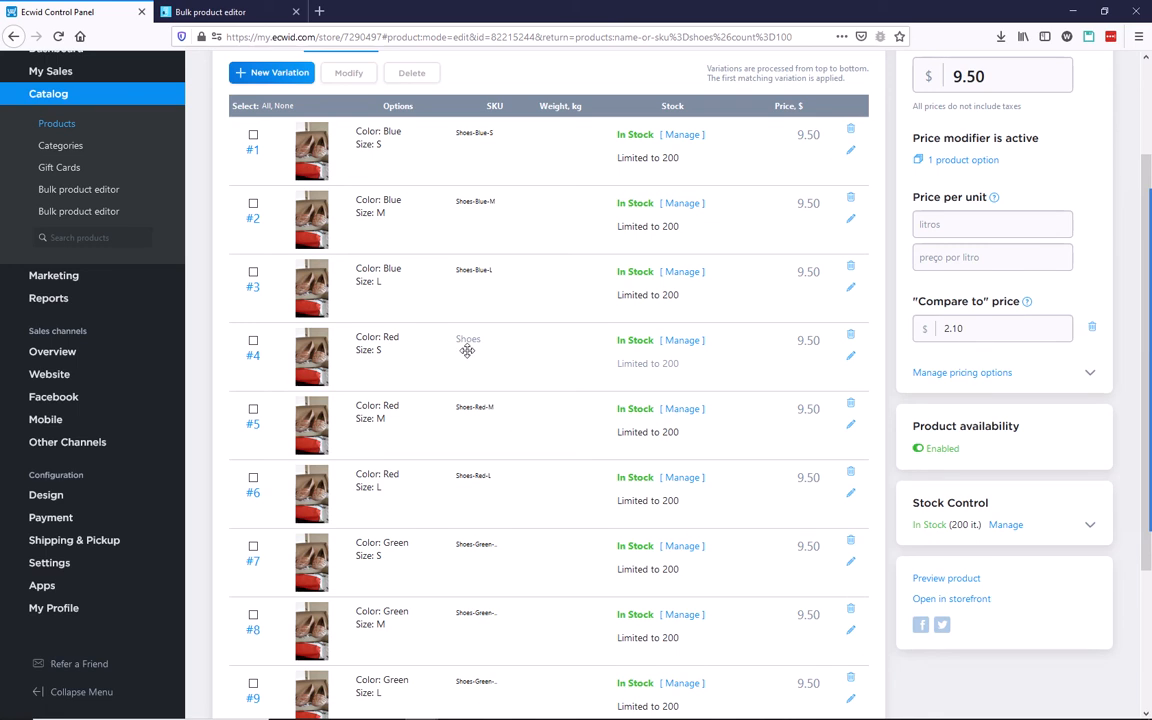
# - Try to limit the stock quantity of the Red, size S variation to 150 in its edit dialog, and dismiss the Monosnap notification
pyautogui.click(850, 357)
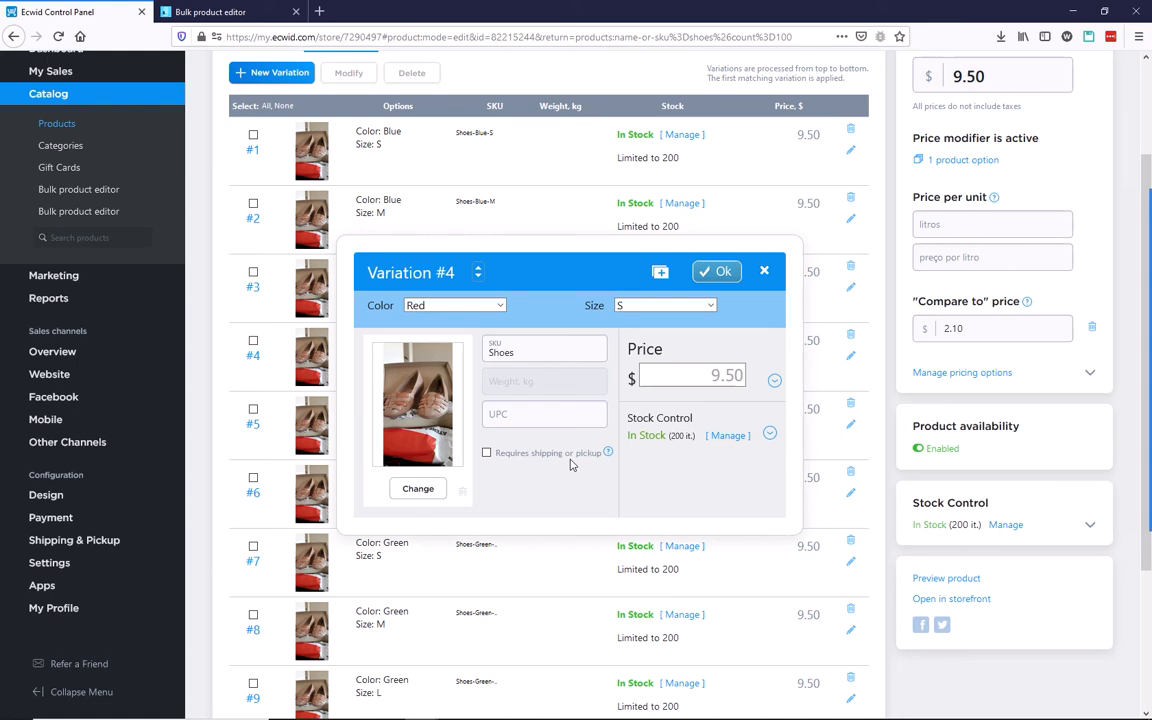
pyautogui.click(770, 433)
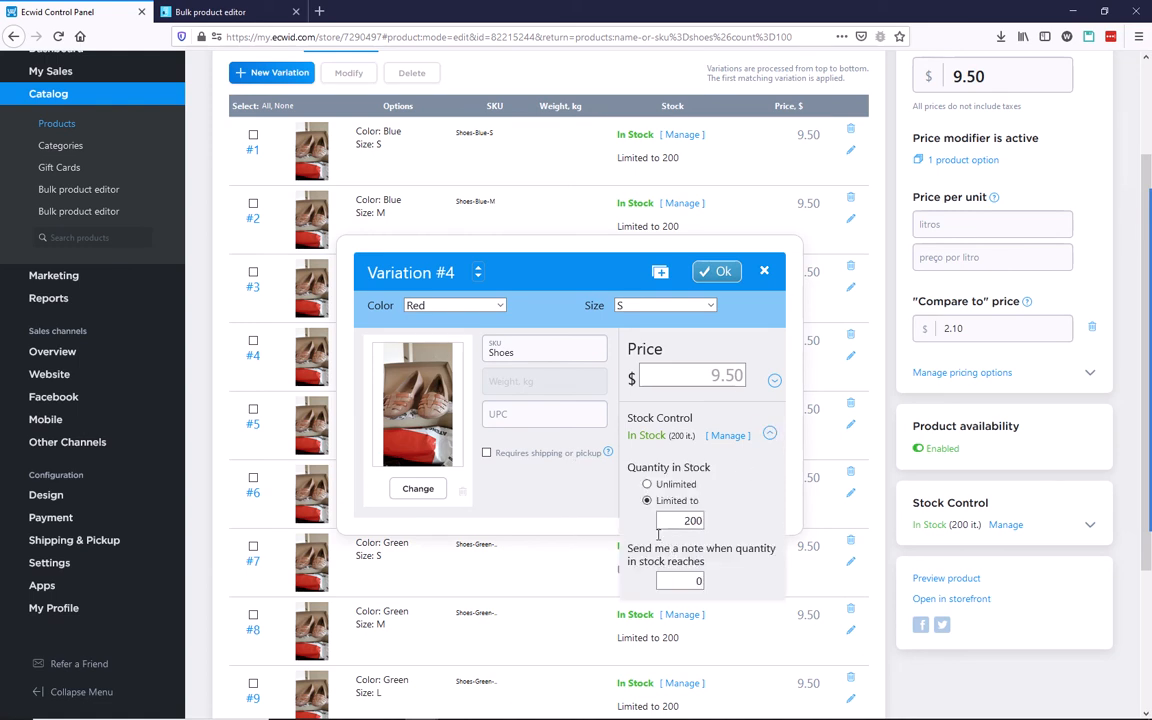
pyautogui.moveTo(683, 519); pyautogui.dragTo(725, 516)
pyautogui.write('150')
pyautogui.click(720, 273)
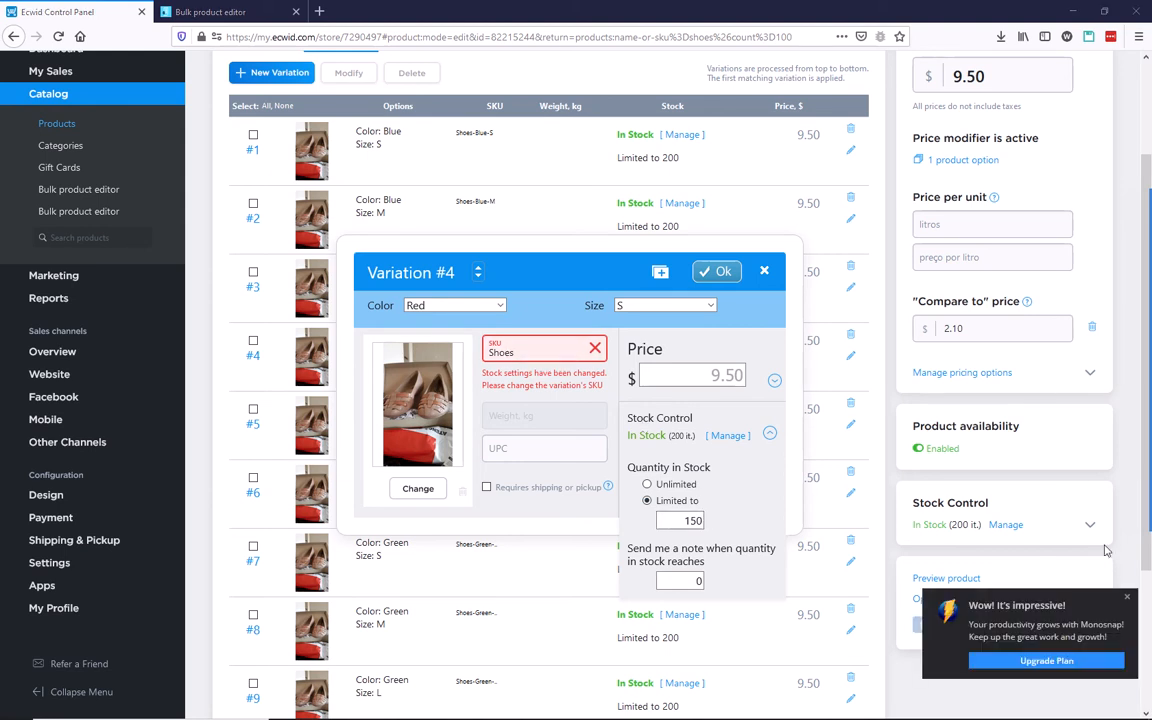
pyautogui.click(1129, 599)
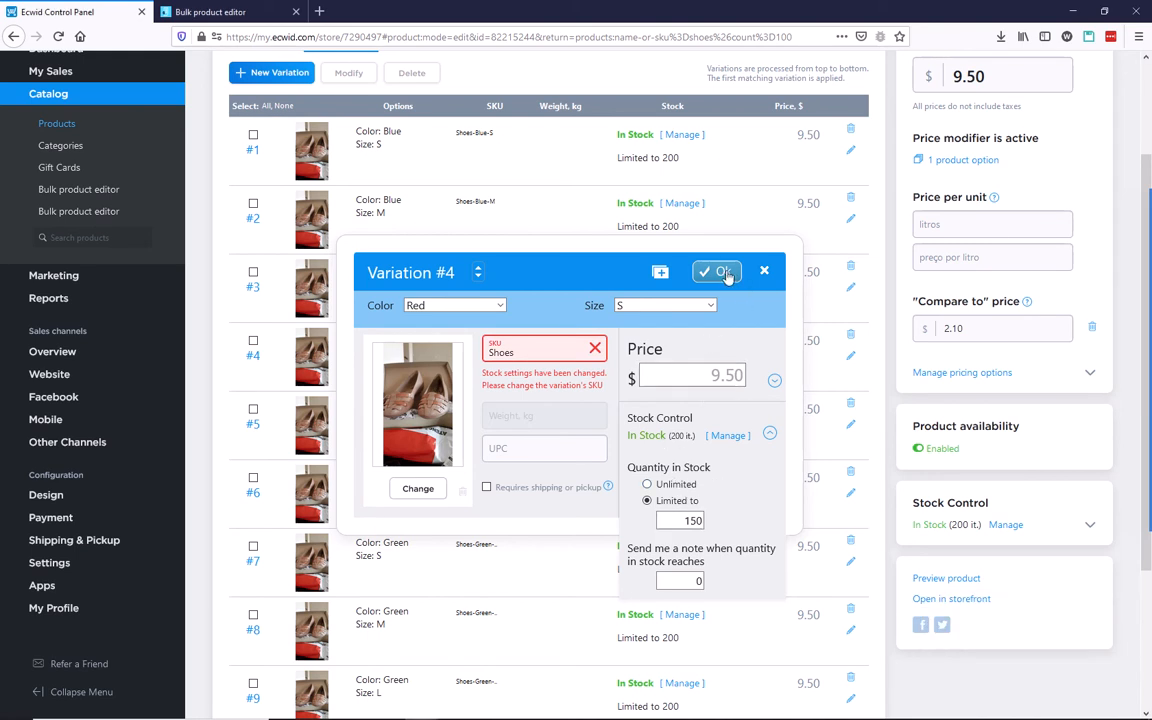
# - Close the Red, size S variation dialog without saving the stock change and review the variations list
pyautogui.click(764, 270)
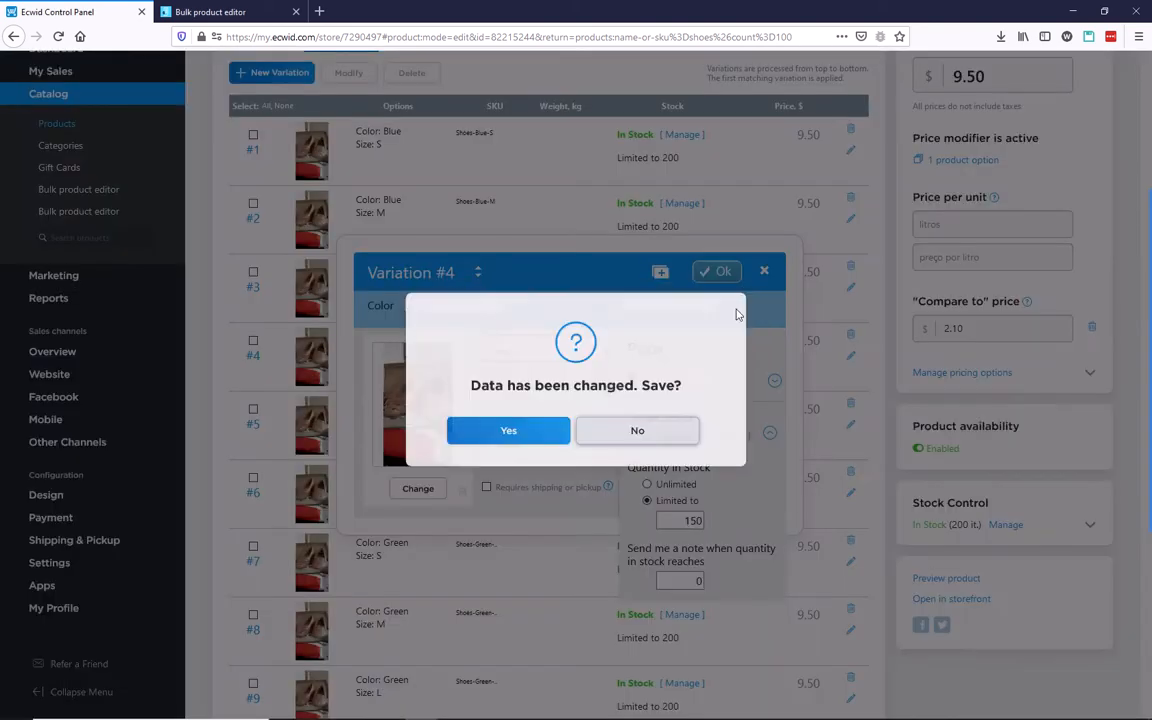
pyautogui.click(655, 441)
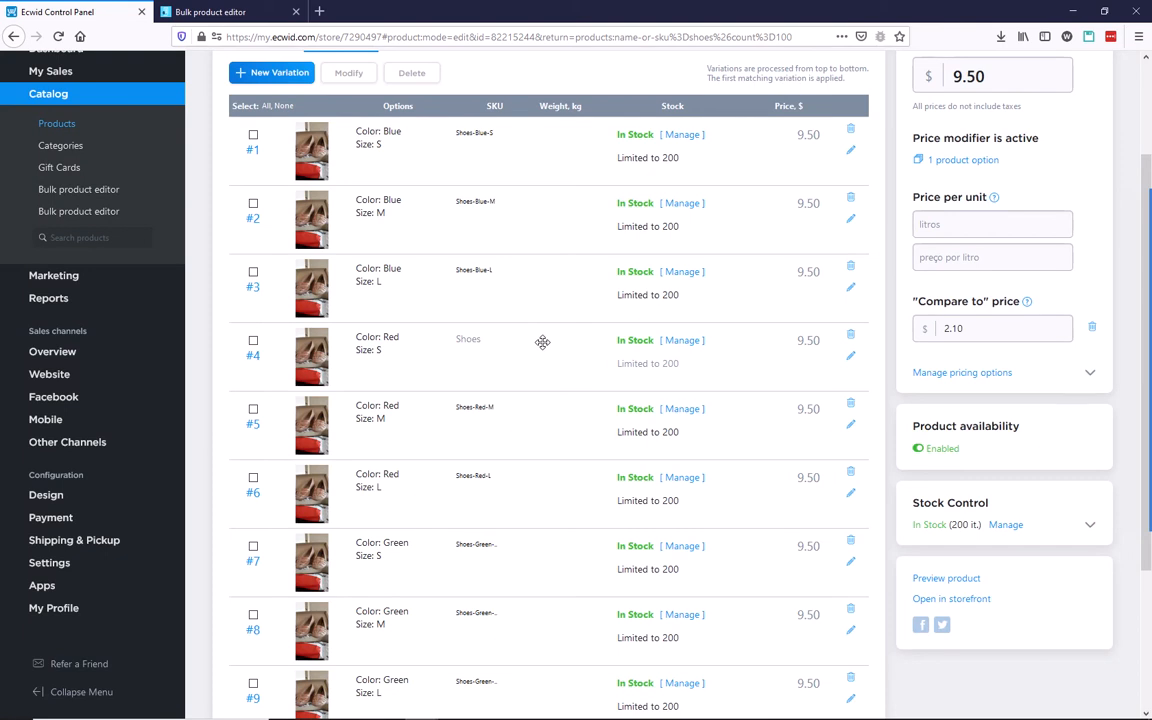
pyautogui.scroll(3, 537, 379)
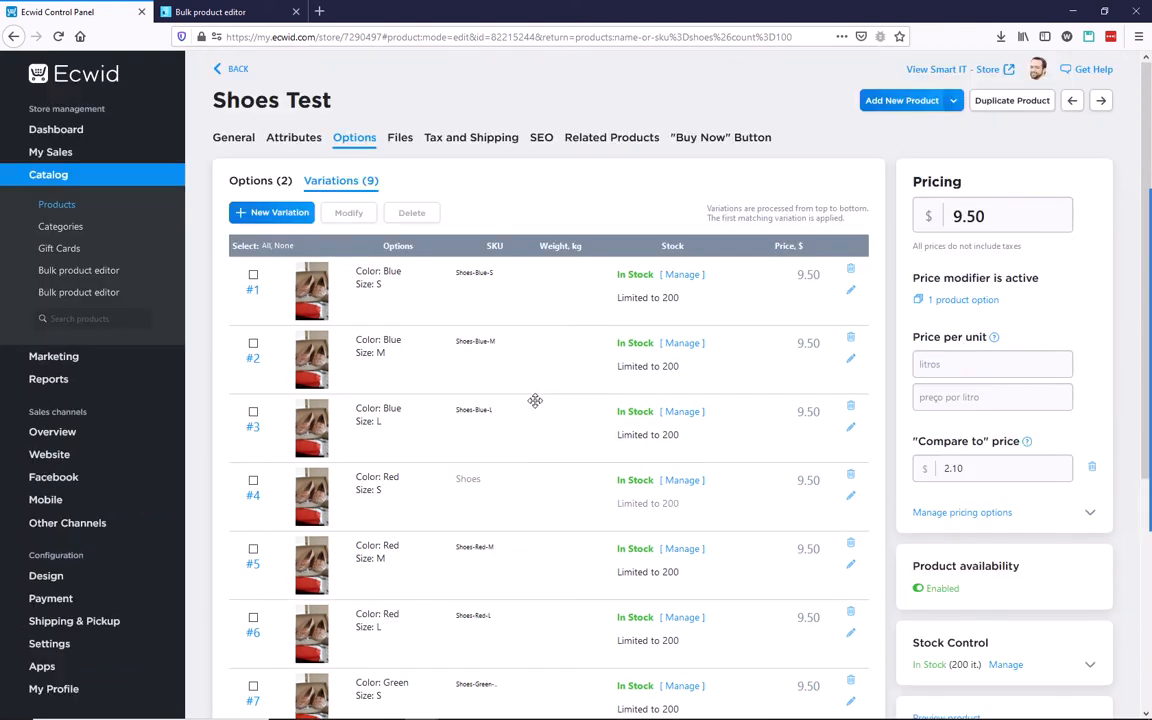
pyautogui.scroll(-1, 478, 401)
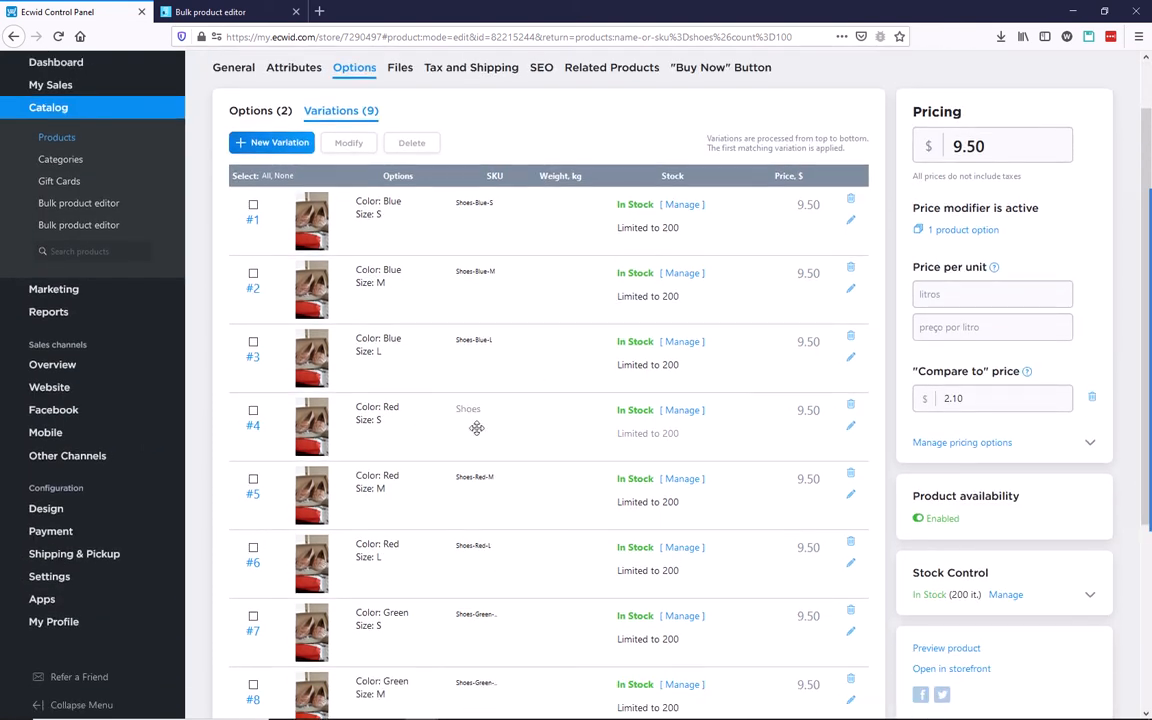
pyautogui.click(270, 116)
# - Switch to the bulk product editor, clear the processing history, and turn off Auto generate variations and Generate unique SKU
pyautogui.click(202, 13)
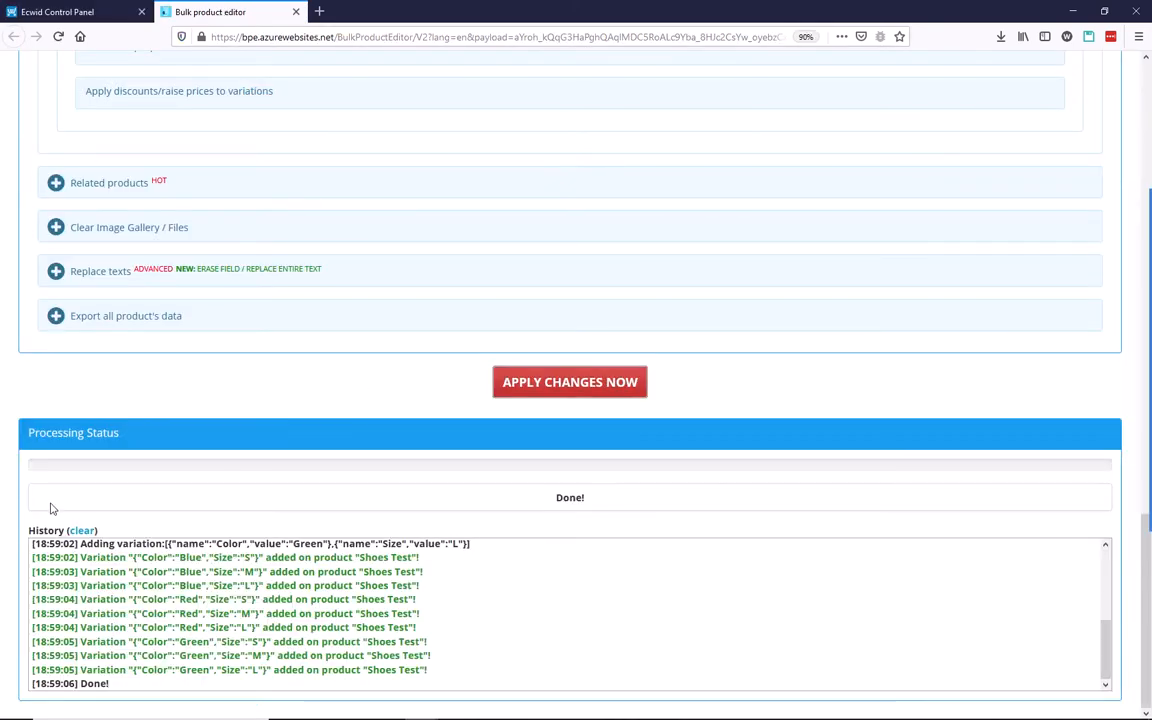
pyautogui.click(84, 531)
pyautogui.scroll(5, 283, 481)
pyautogui.scroll(1, 283, 481)
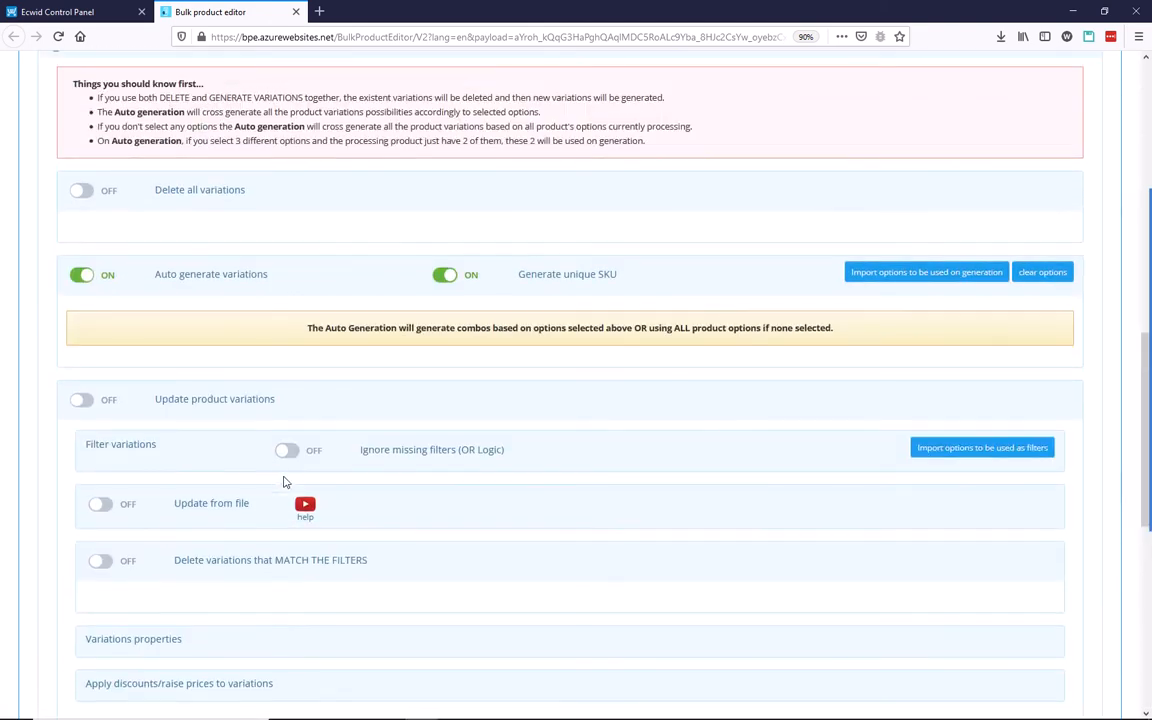
pyautogui.click(81, 274)
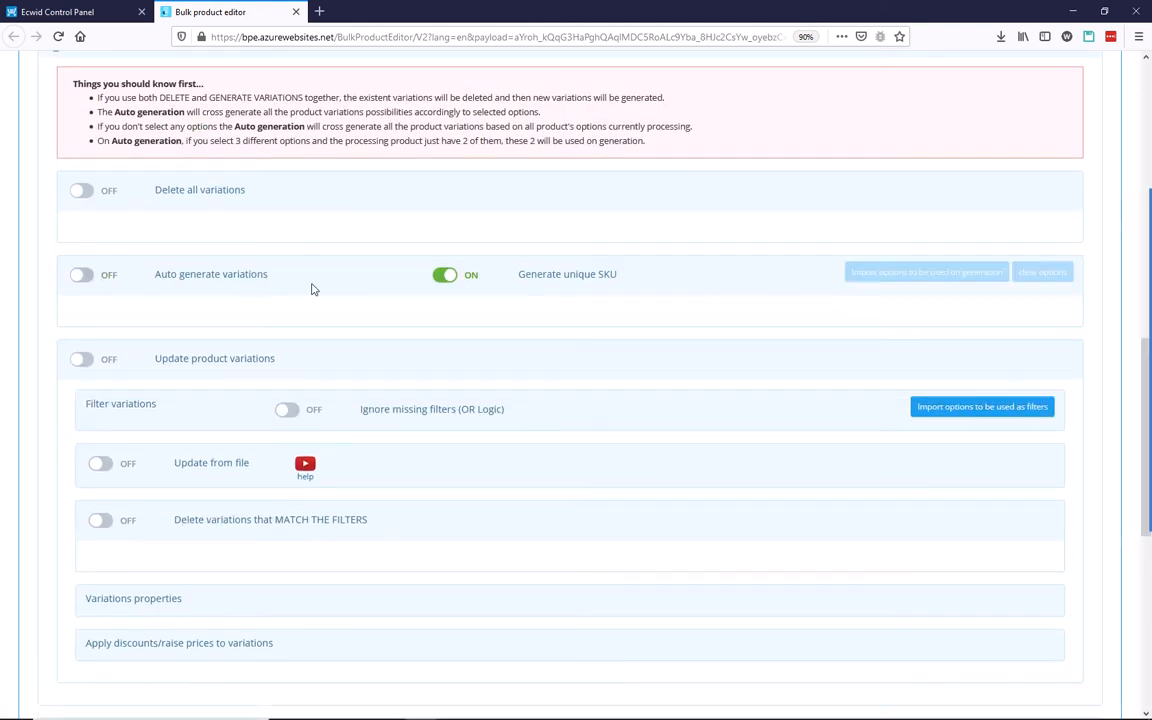
pyautogui.click(446, 276)
# - Enable updating product variations from a file, with a template file generated from the selected products
pyautogui.scroll(-2, 378, 426)
pyautogui.click(83, 231)
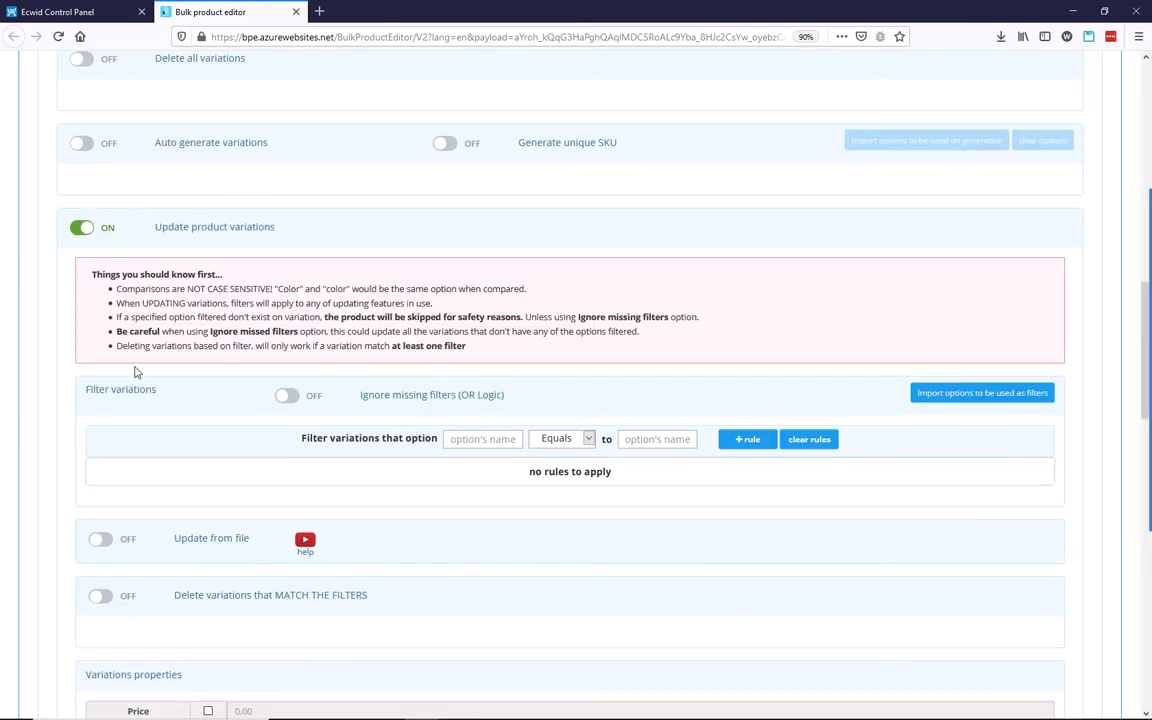
pyautogui.scroll(-2, 136, 370)
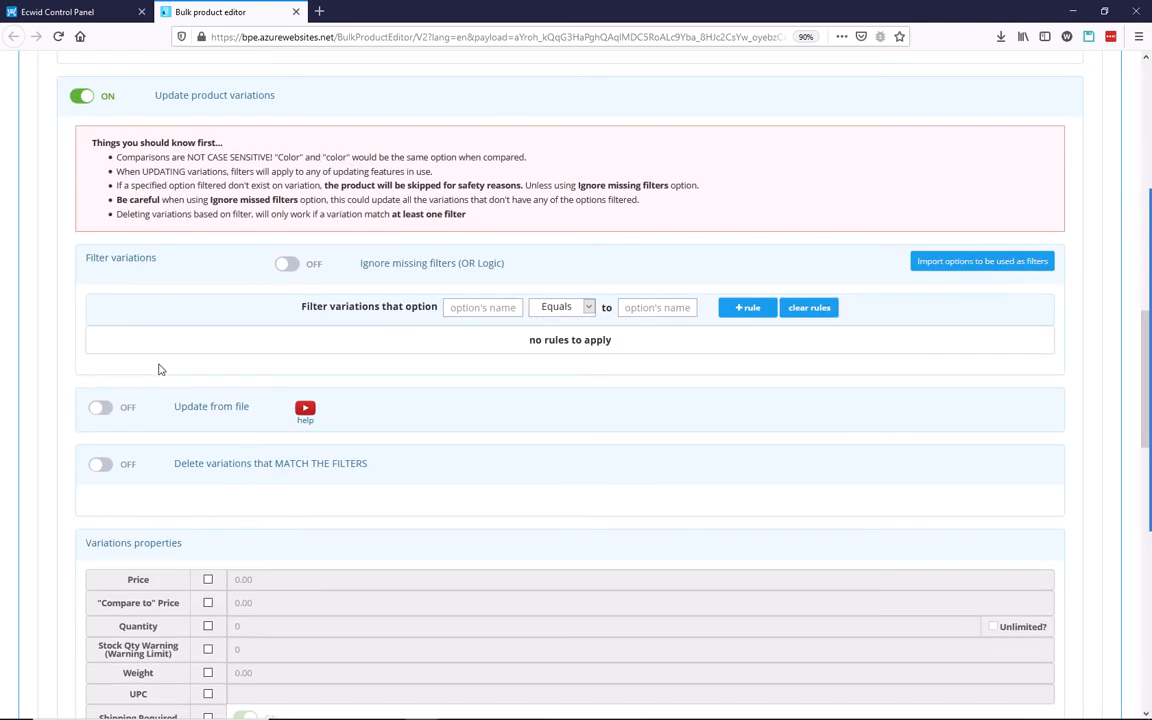
pyautogui.click(101, 408)
pyautogui.scroll(-1, 497, 462)
pyautogui.scroll(-1, 340, 430)
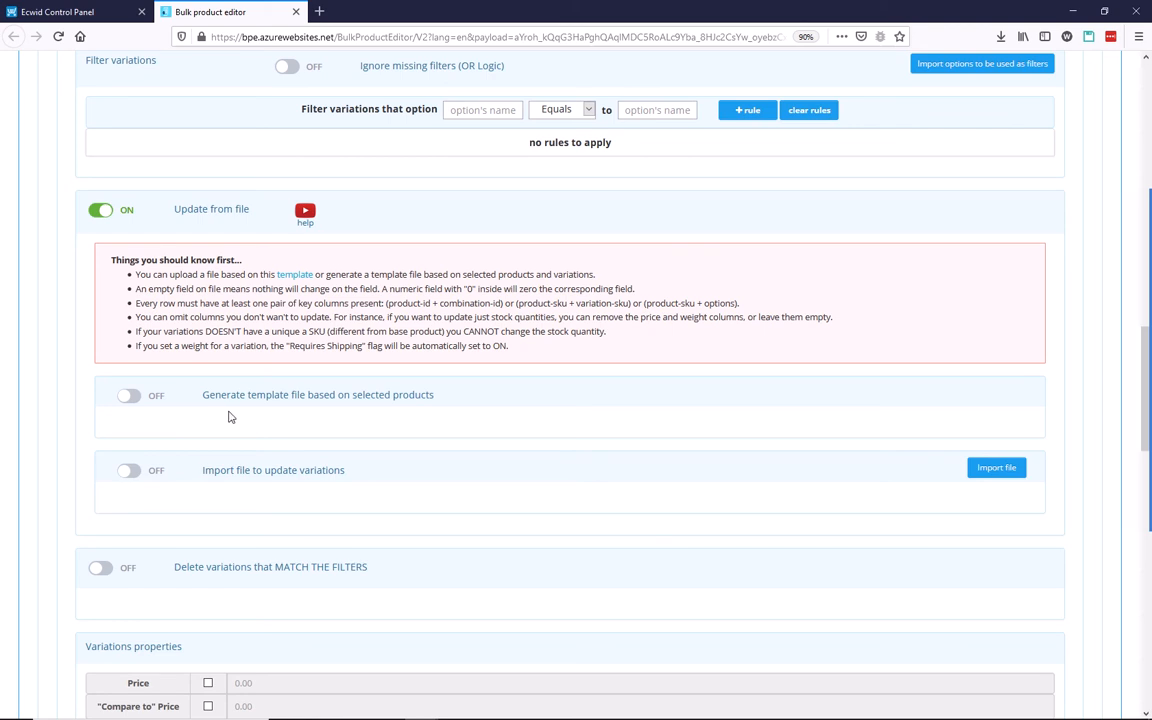
pyautogui.click(129, 397)
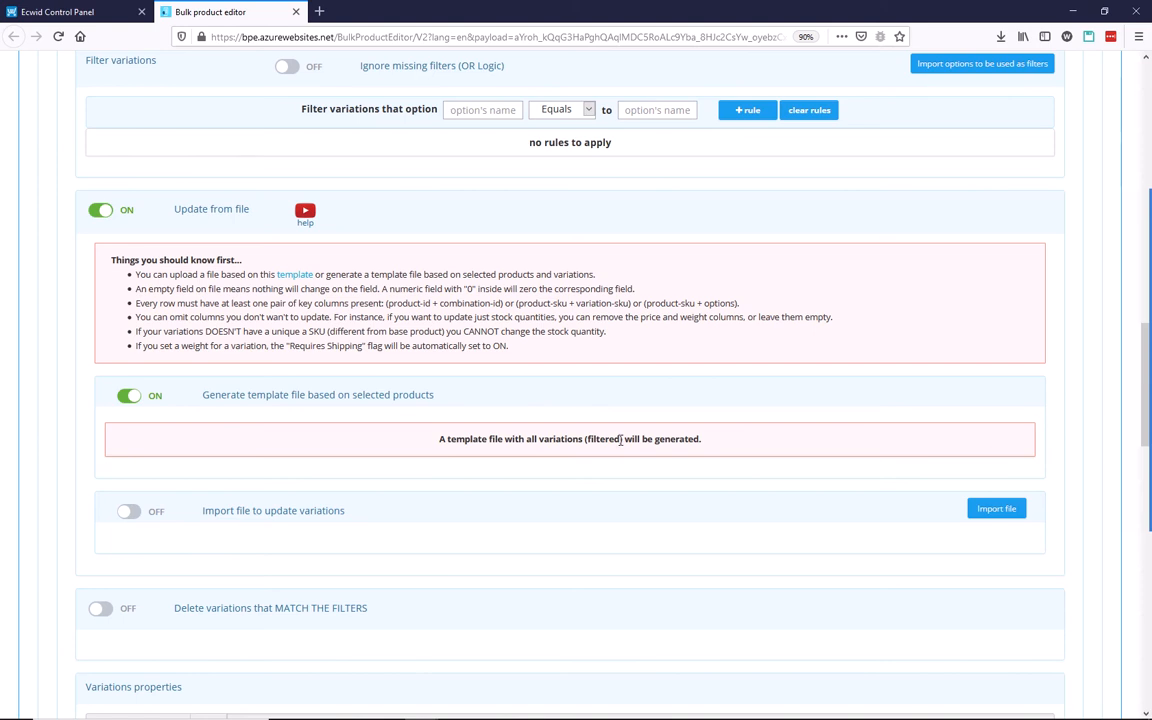
# - Check the variations on the Ecwid product page and add a filter rule in the bulk editor where option Color equals Red
pyautogui.scroll(1, 620, 440)
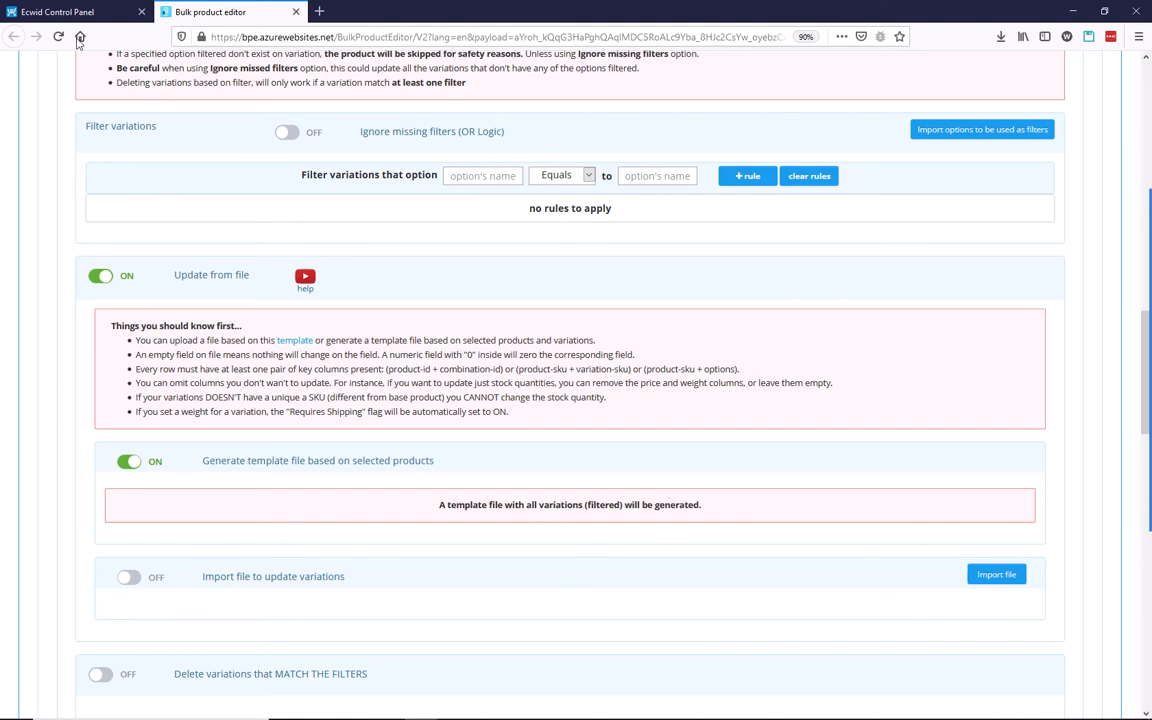
pyautogui.click(57, 12)
pyautogui.scroll(-3, 549, 418)
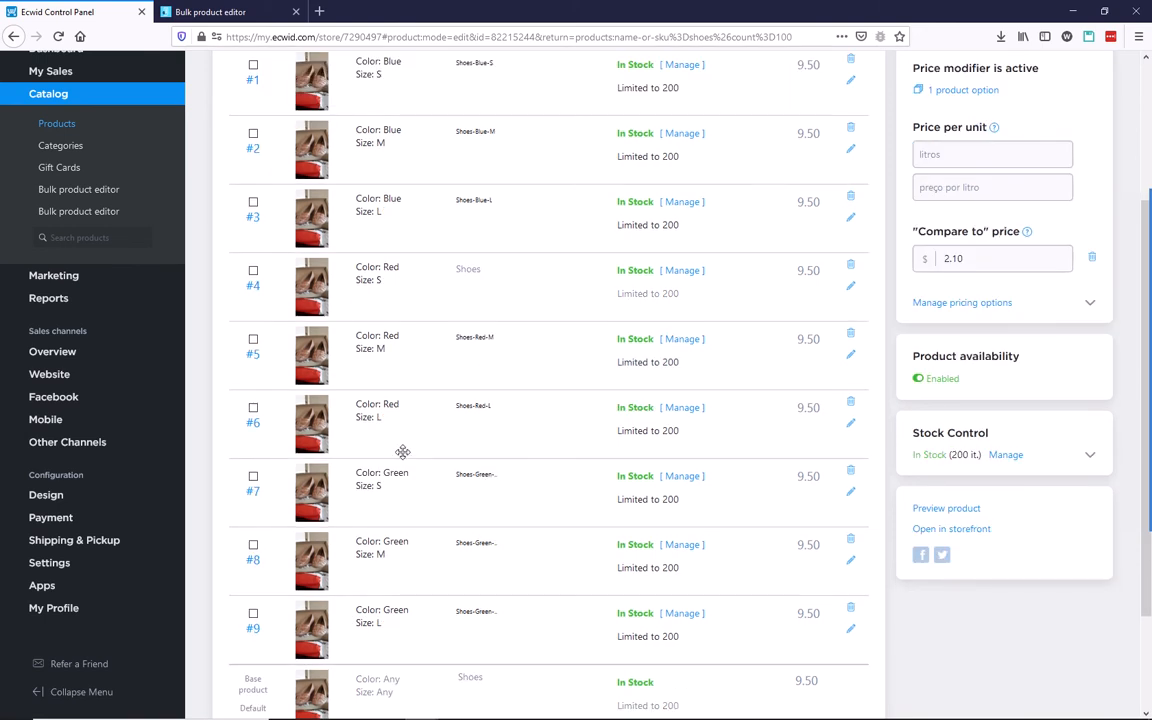
pyautogui.scroll(3, 403, 452)
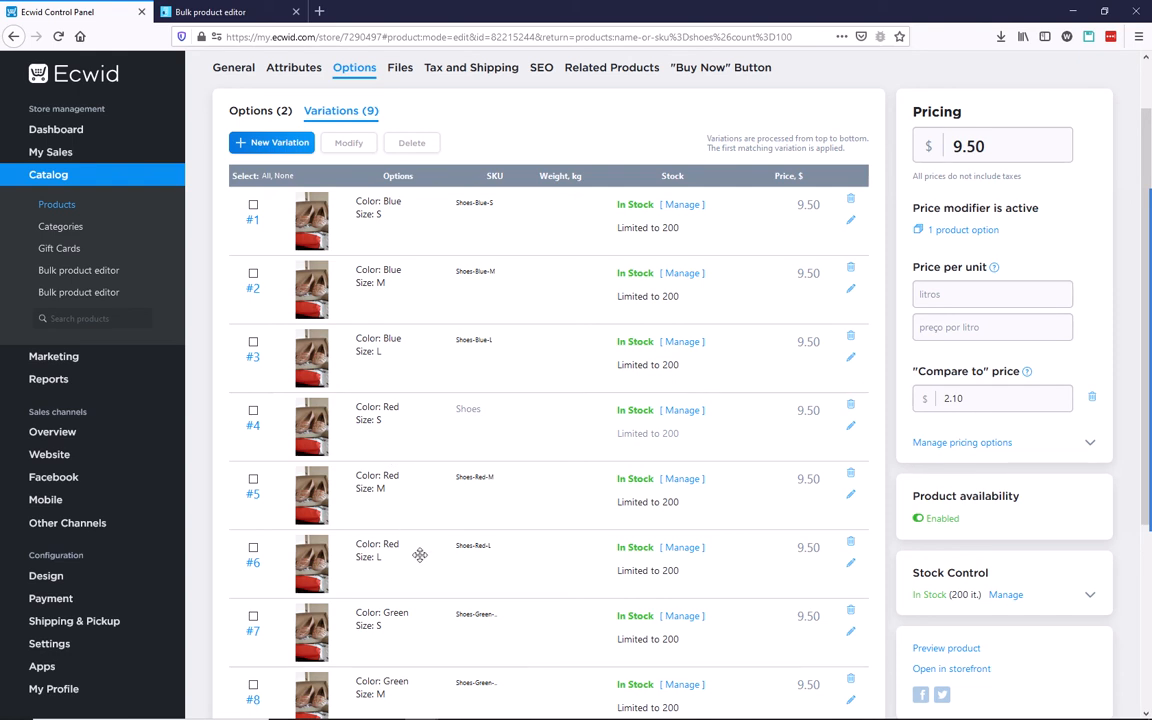
pyautogui.click(212, 11)
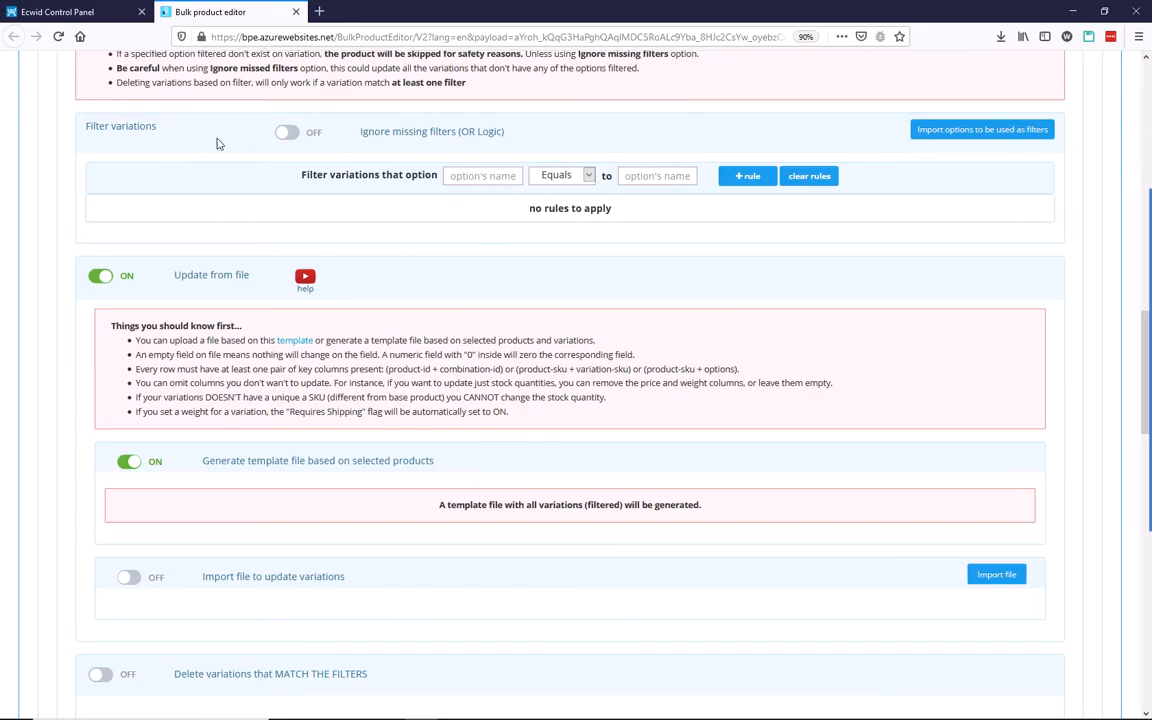
pyautogui.scroll(1, 245, 150)
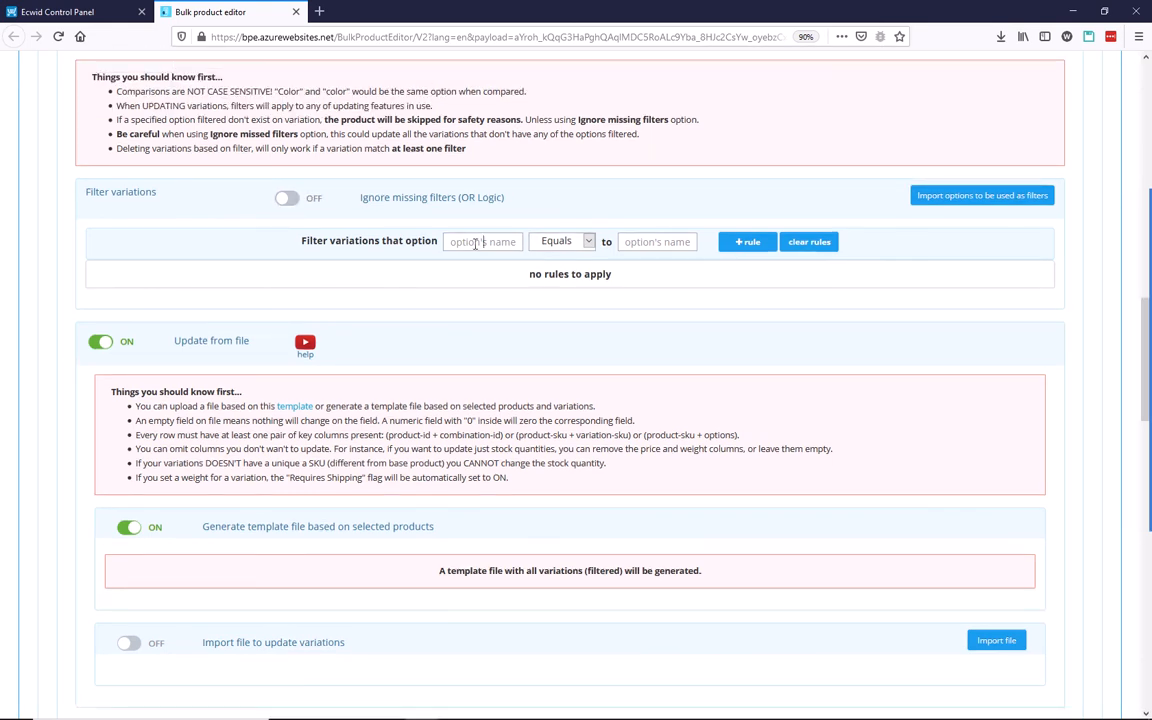
pyautogui.click(476, 244)
pyautogui.write('Color')
pyautogui.click(638, 240)
pyautogui.write('Red')
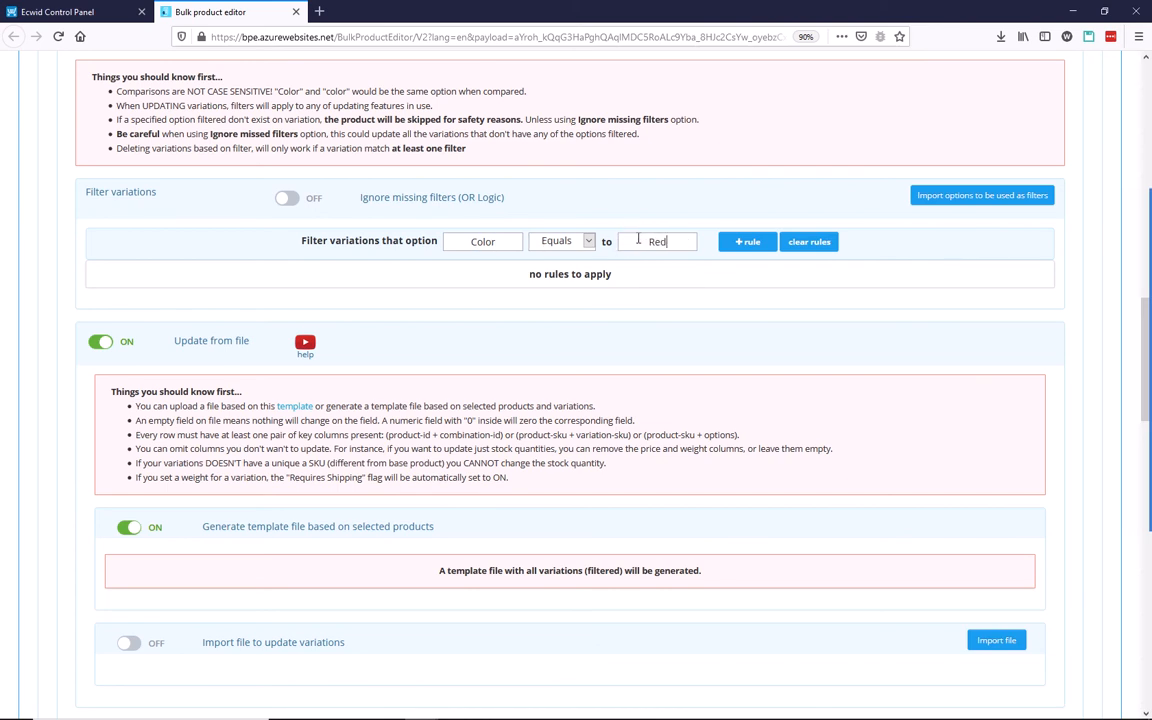
pyautogui.click(744, 244)
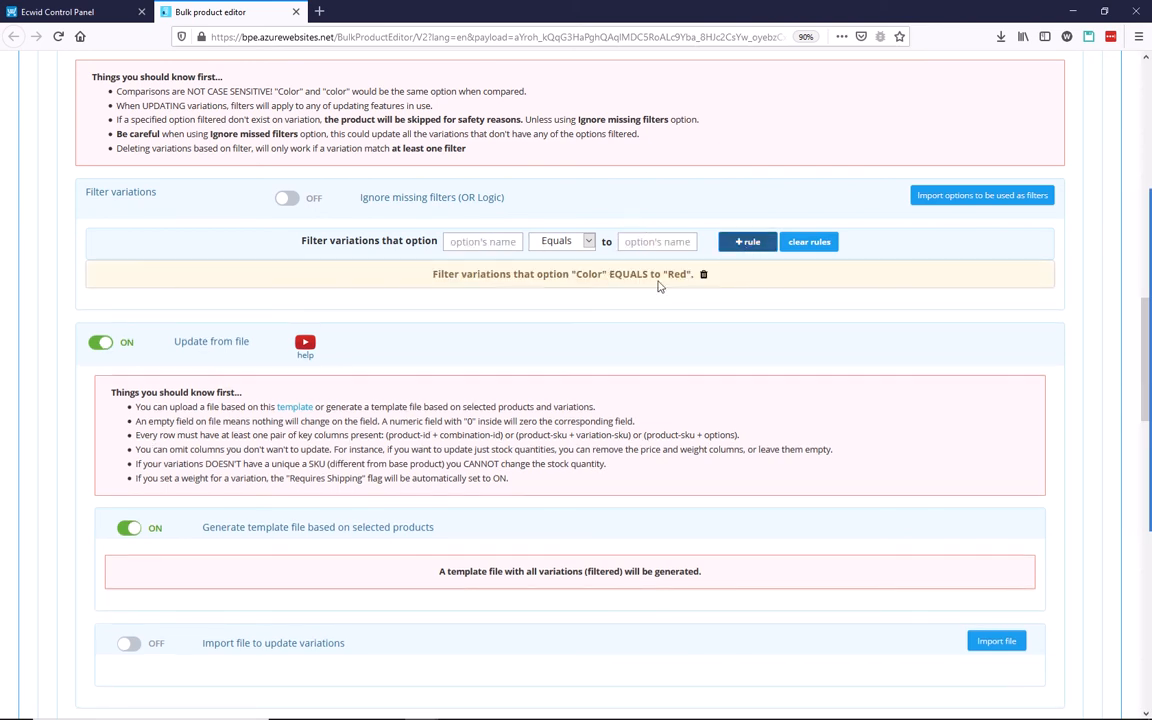
# - Apply the changes to export the filtered variations template and save the CSV file in Downloads
pyautogui.scroll(-3, 350, 418)
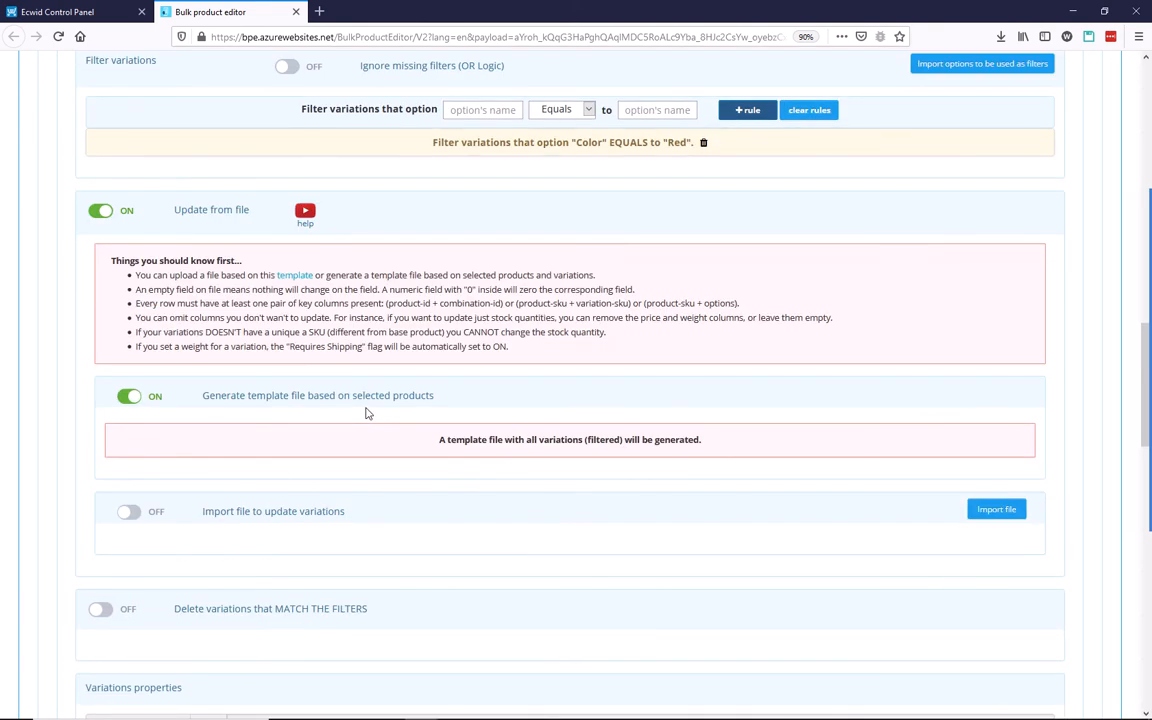
pyautogui.scroll(-20, 366, 413)
pyautogui.click(555, 482)
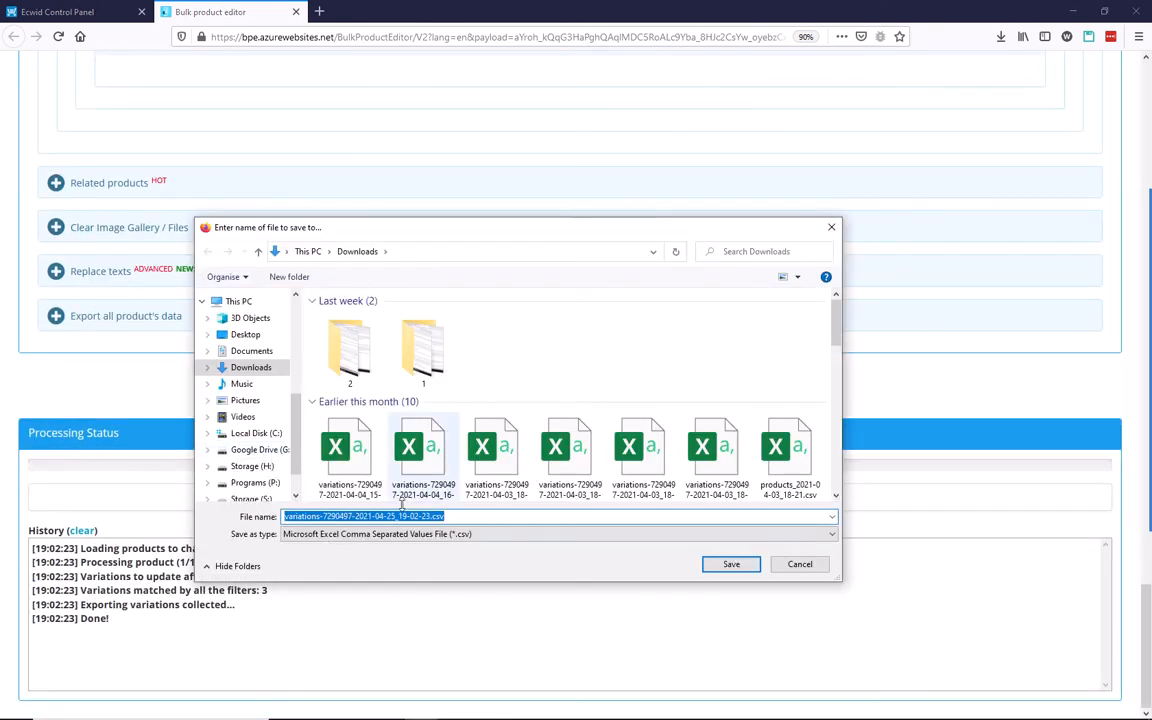
pyautogui.click(730, 565)
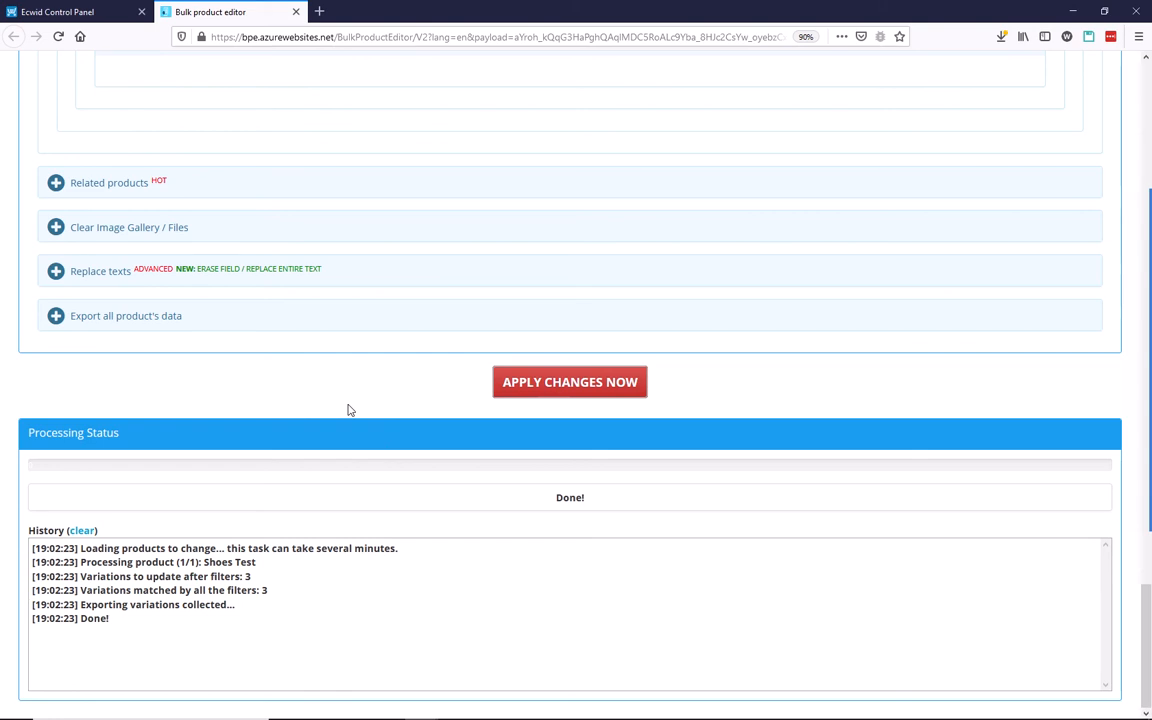
# - Go to the Downloads folder in File Explorer and open the exported variations CSV in Notepad
pyautogui.press('super+e')
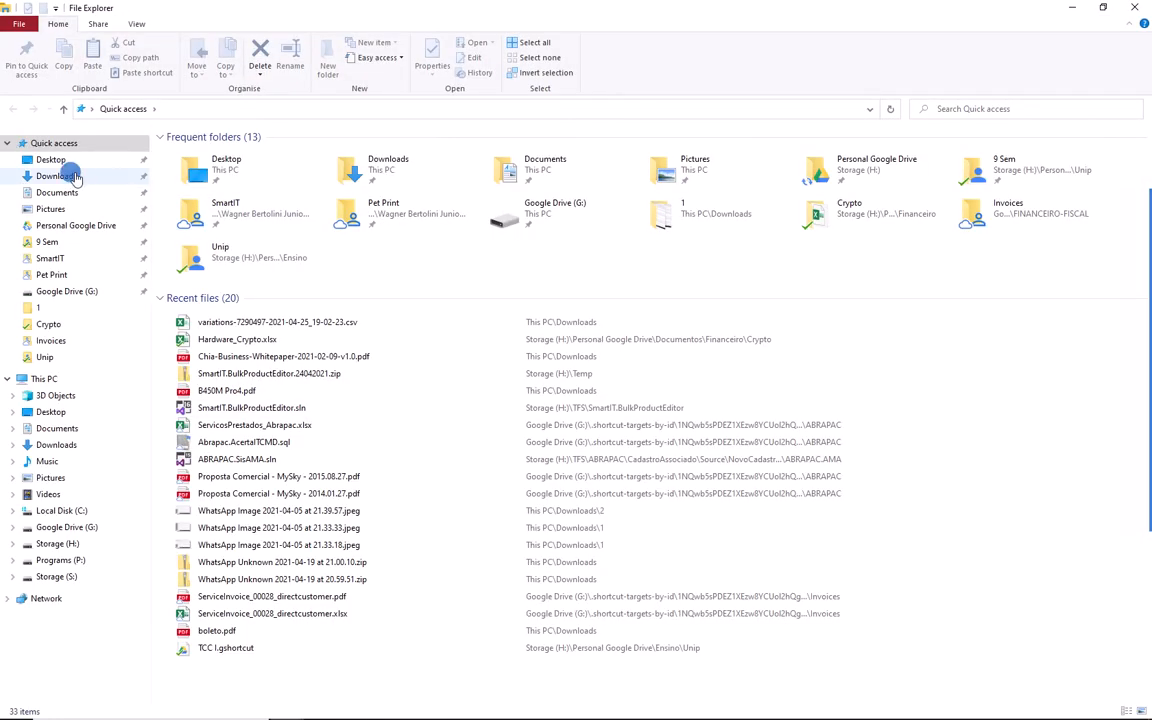
pyautogui.click(58, 176)
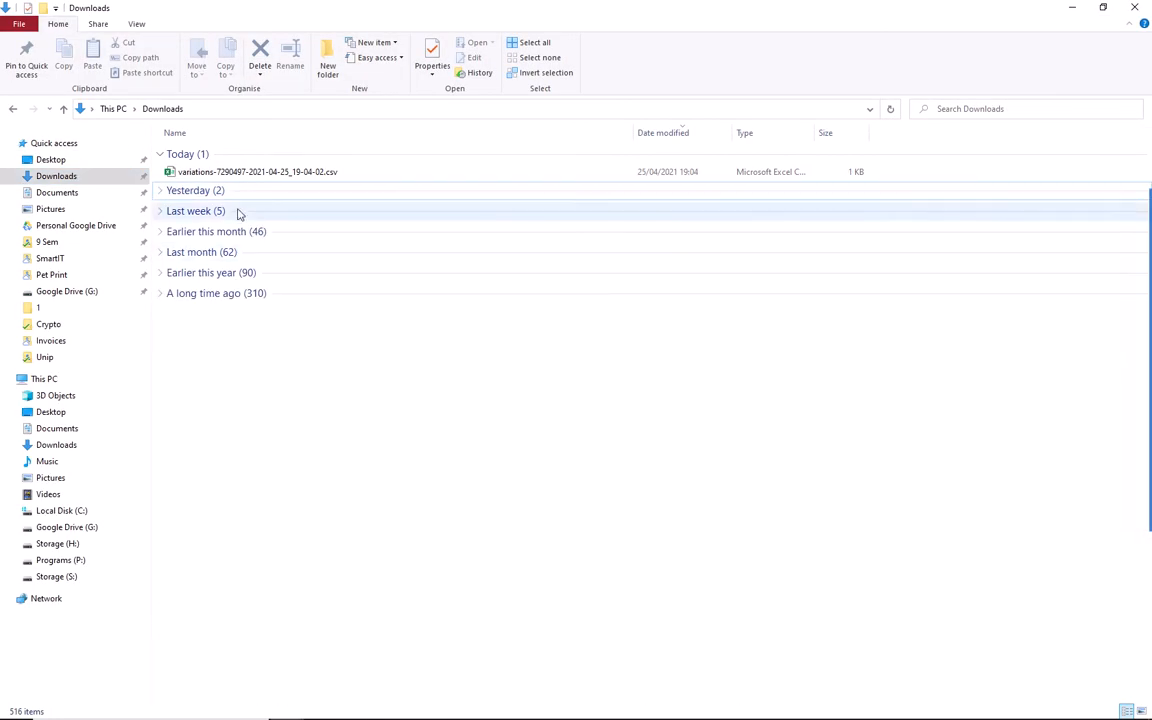
pyautogui.click(202, 172)
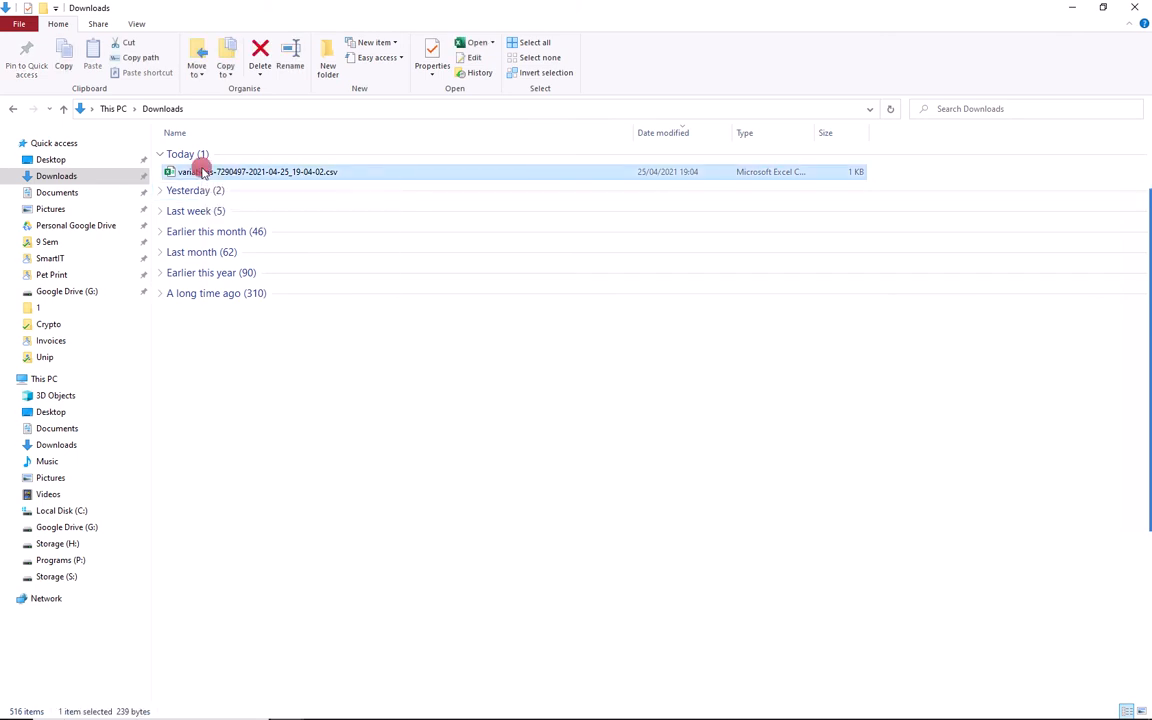
pyautogui.rightClick(202, 172)
pyautogui.click(246, 209)
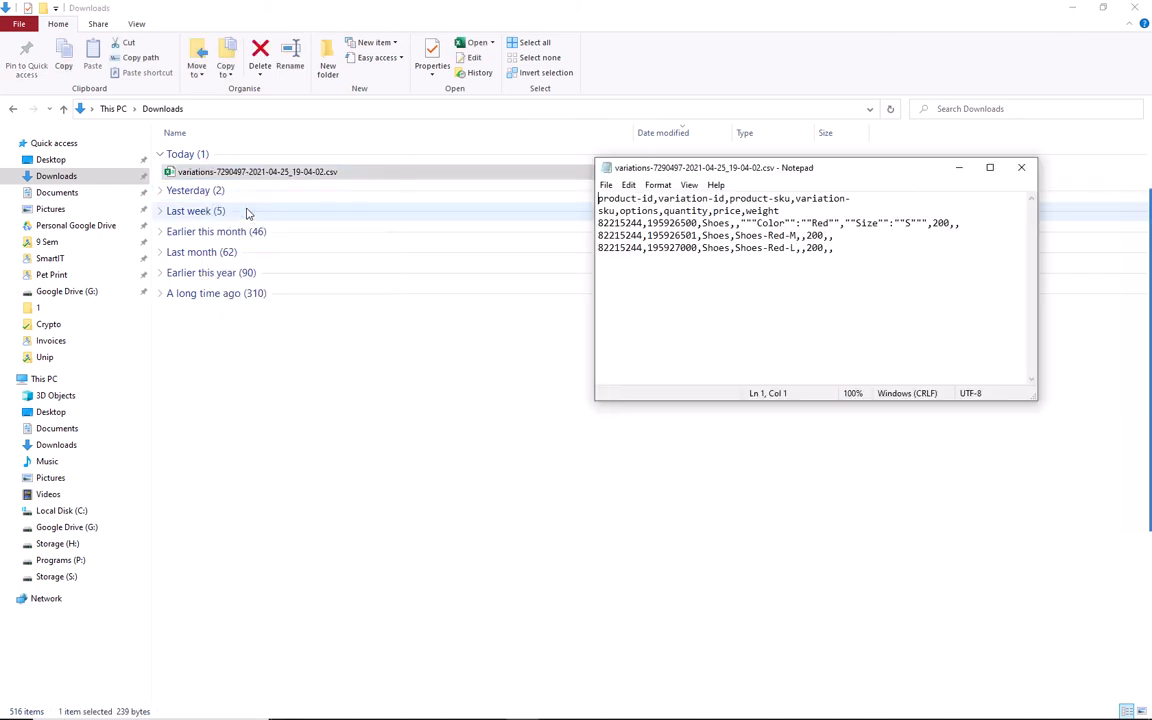
# - Examine the comma-separated header and the rows of the Red variations in Notepad, and close the file
pyautogui.moveTo(705, 167); pyautogui.dragTo(394, 205)
pyautogui.click(312, 261)
pyautogui.click(314, 274)
pyautogui.click(314, 286)
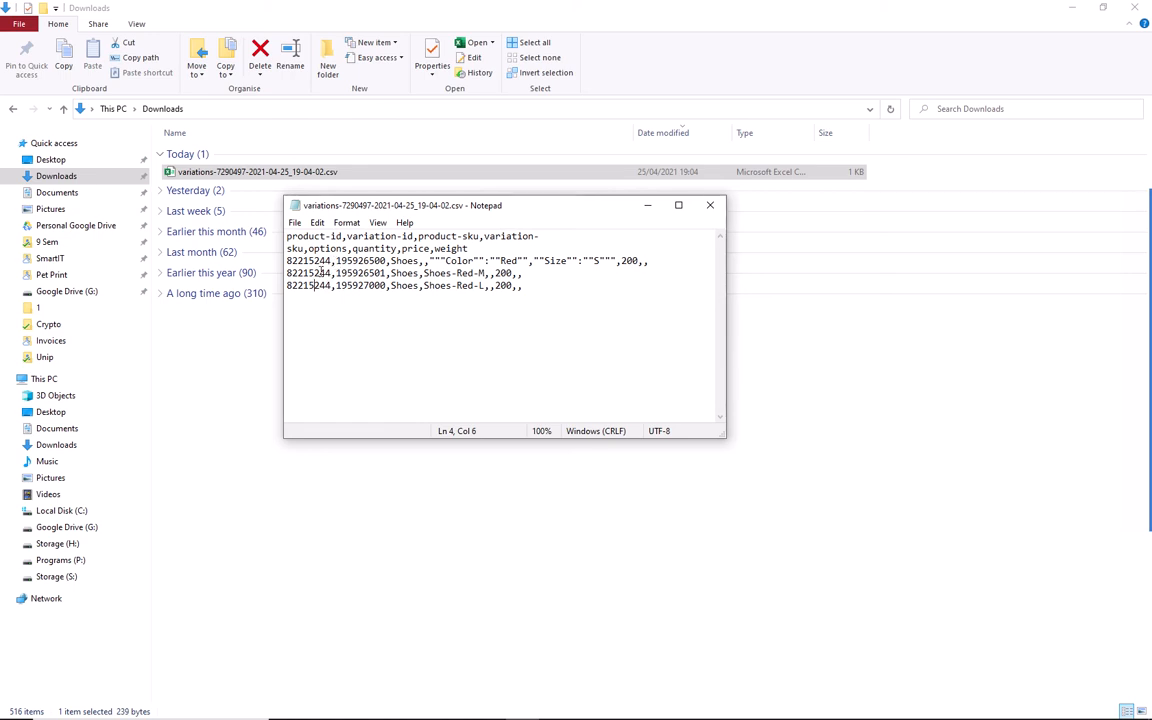
pyautogui.click(328, 251)
pyautogui.click(333, 273)
pyautogui.moveTo(330, 261); pyautogui.dragTo(331, 286)
pyautogui.click(710, 205)
# - Open the variations CSV in Excel and split column A into separate columns using only the comma as delimiter
pyautogui.doubleClick(246, 176)
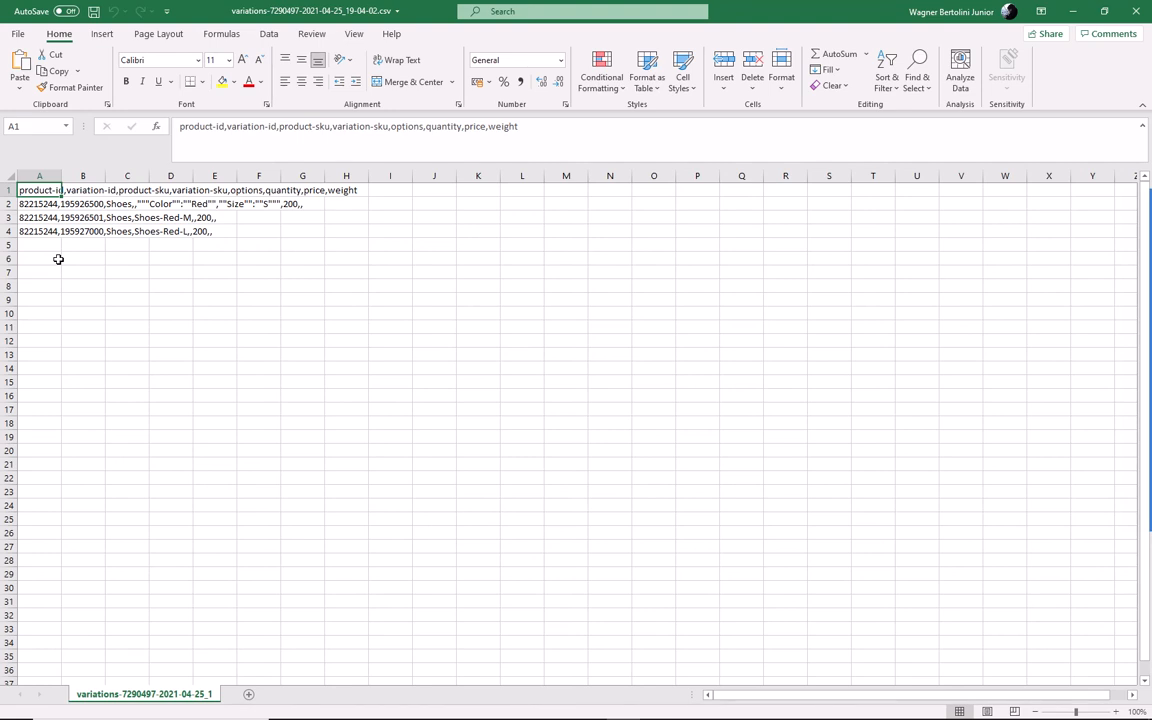
pyautogui.click(40, 176)
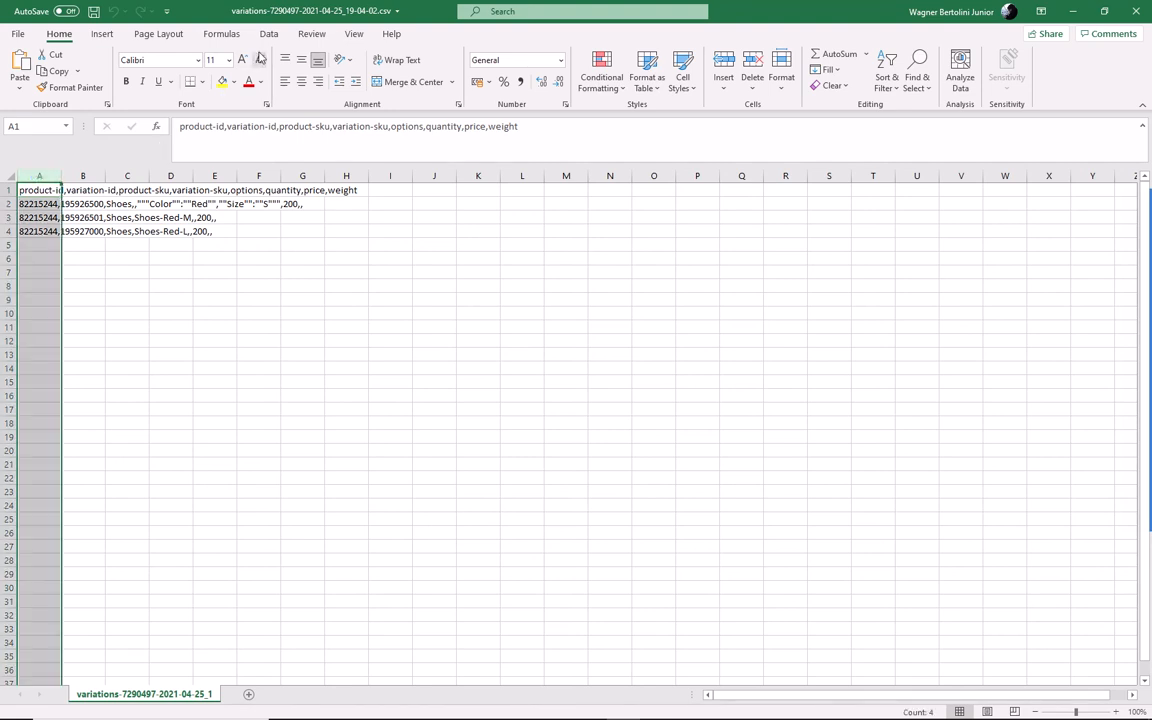
pyautogui.click(258, 34)
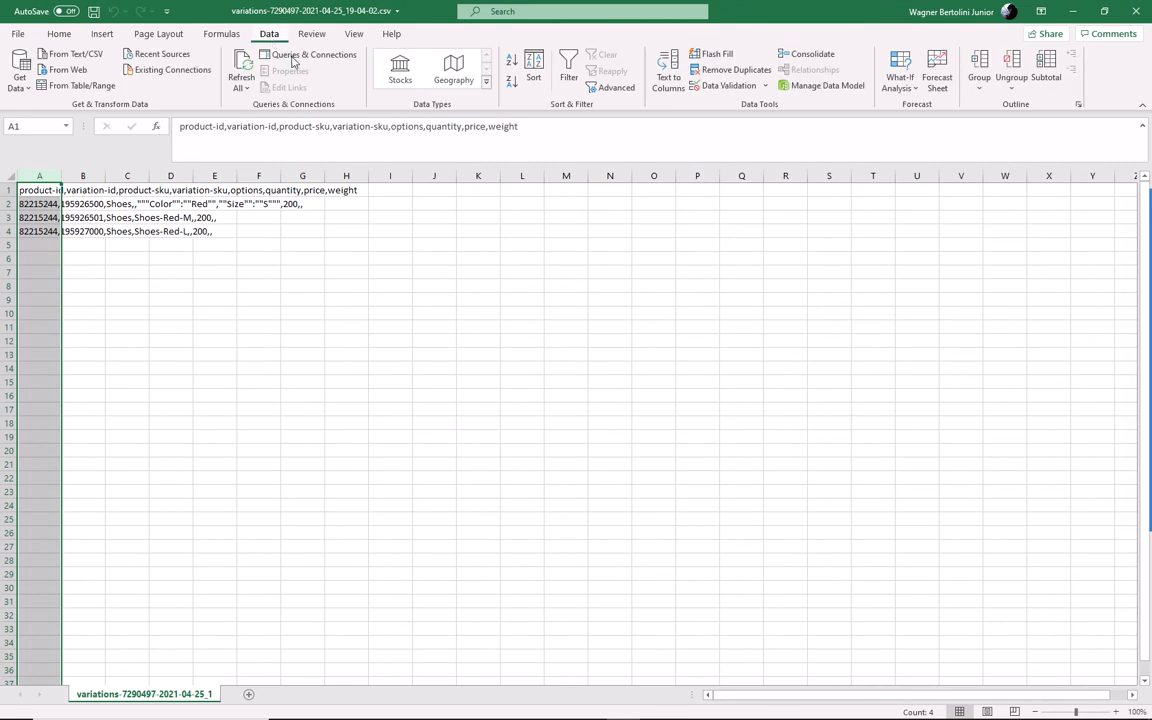
pyautogui.click(676, 86)
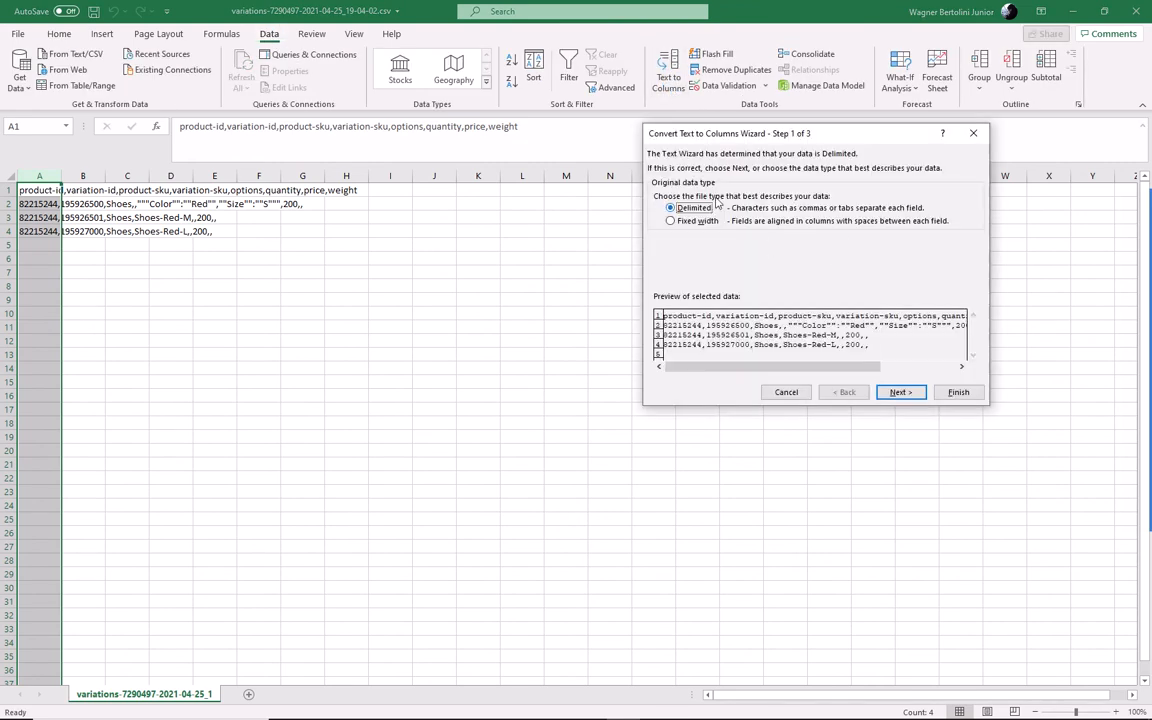
pyautogui.click(899, 392)
pyautogui.click(658, 193)
pyautogui.click(658, 219)
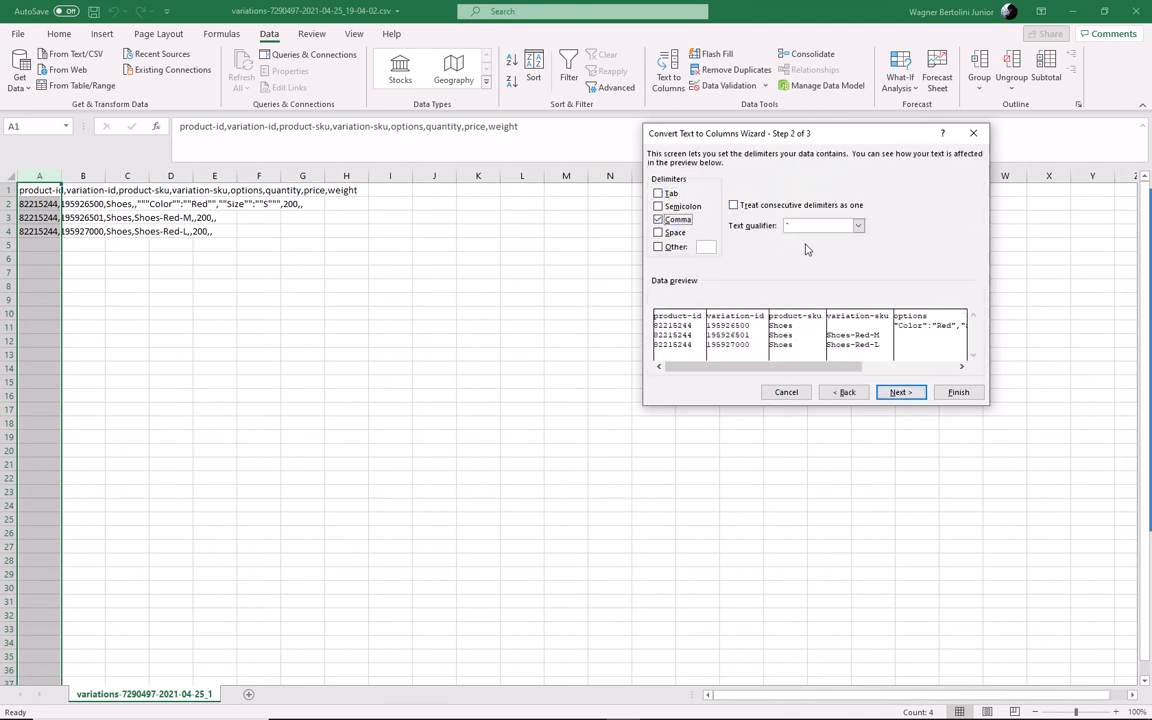
pyautogui.click(902, 393)
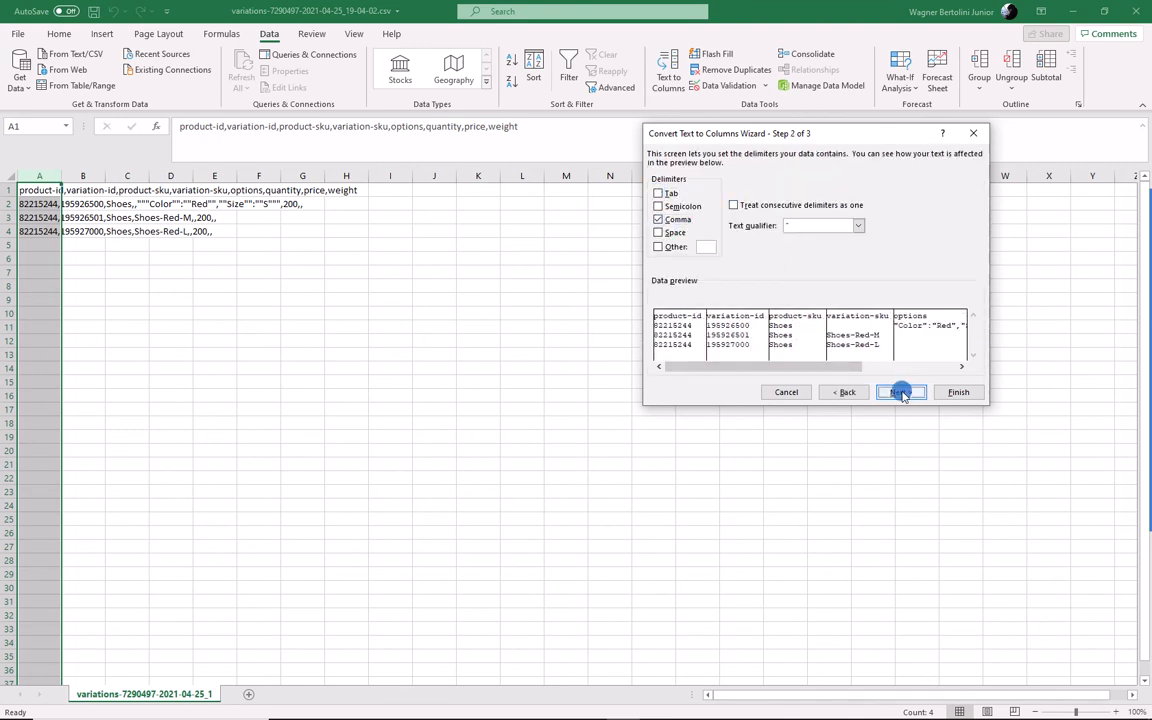
pyautogui.click(958, 392)
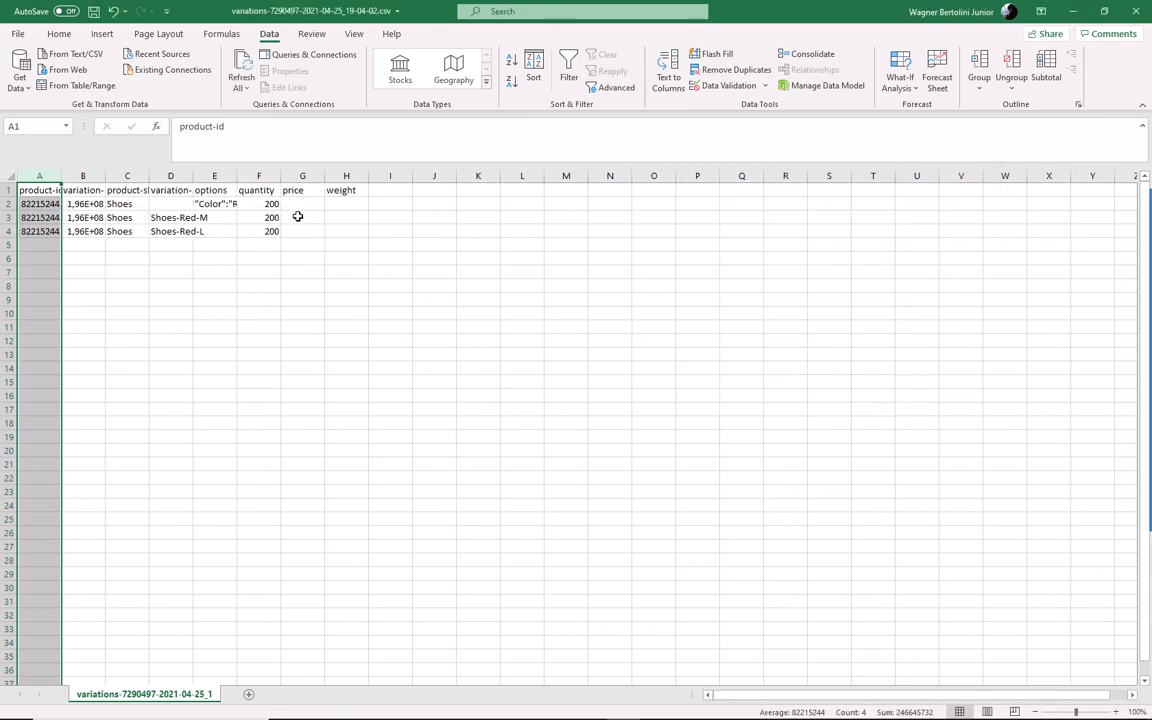
# - AutoFit the width of all columns in the variations sheet to their contents
pyautogui.click(11, 177)
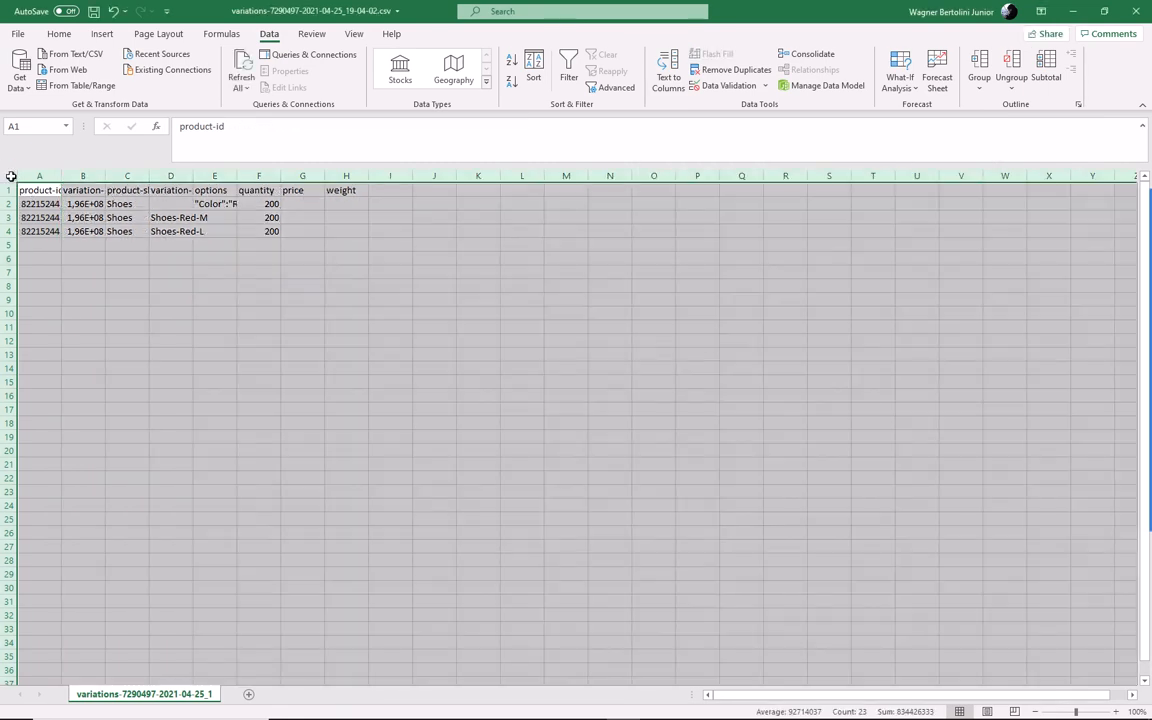
pyautogui.click(60, 34)
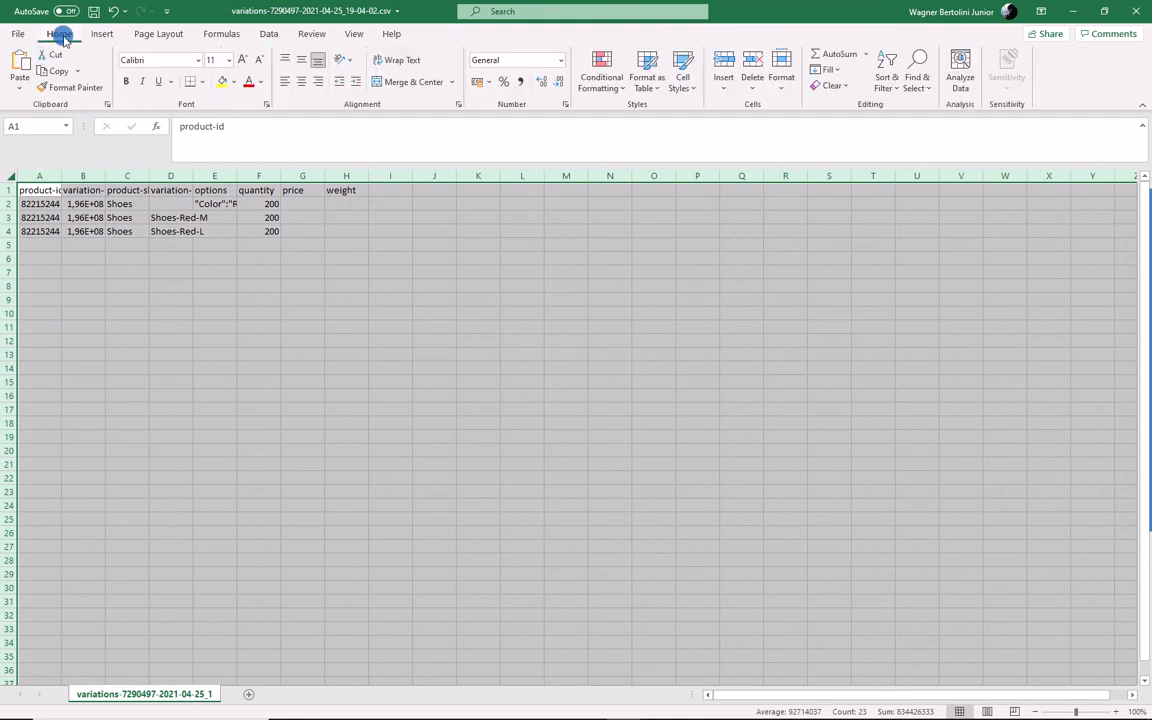
pyautogui.click(781, 72)
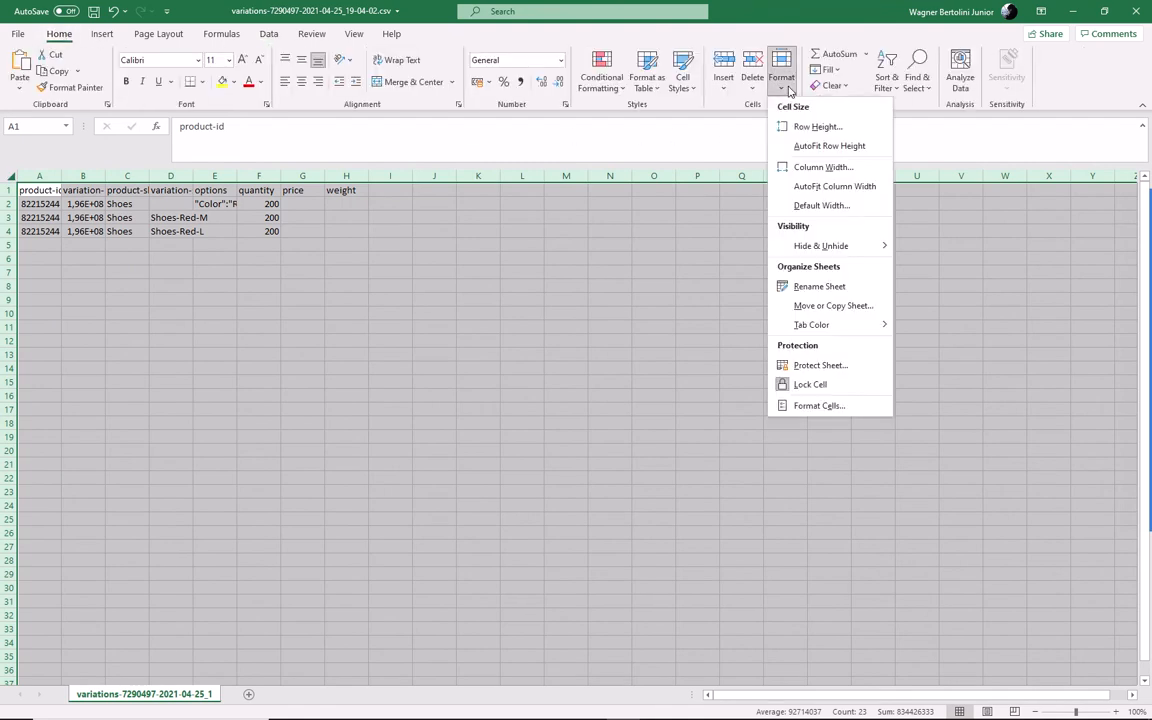
pyautogui.click(817, 188)
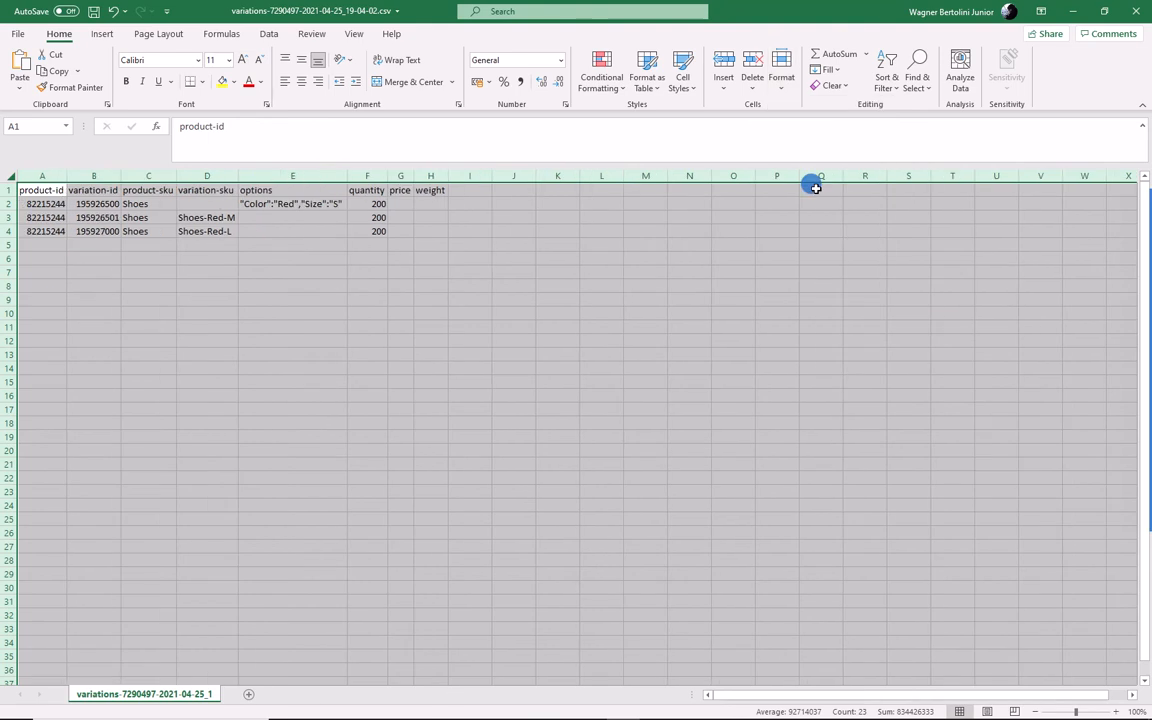
pyautogui.click(326, 244)
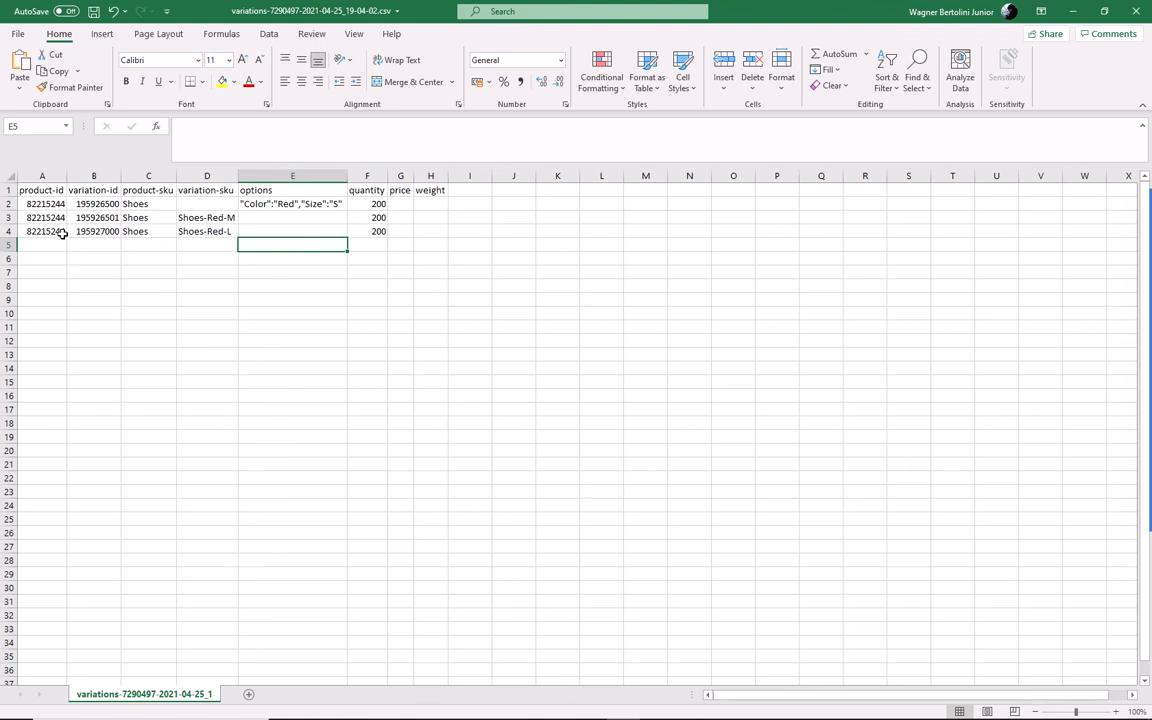
# - Examine which columns identify each variation: product-id with variation-id, product-sku with variation-sku, and product-sku with options, plus the quantity column
pyautogui.click(48, 191)
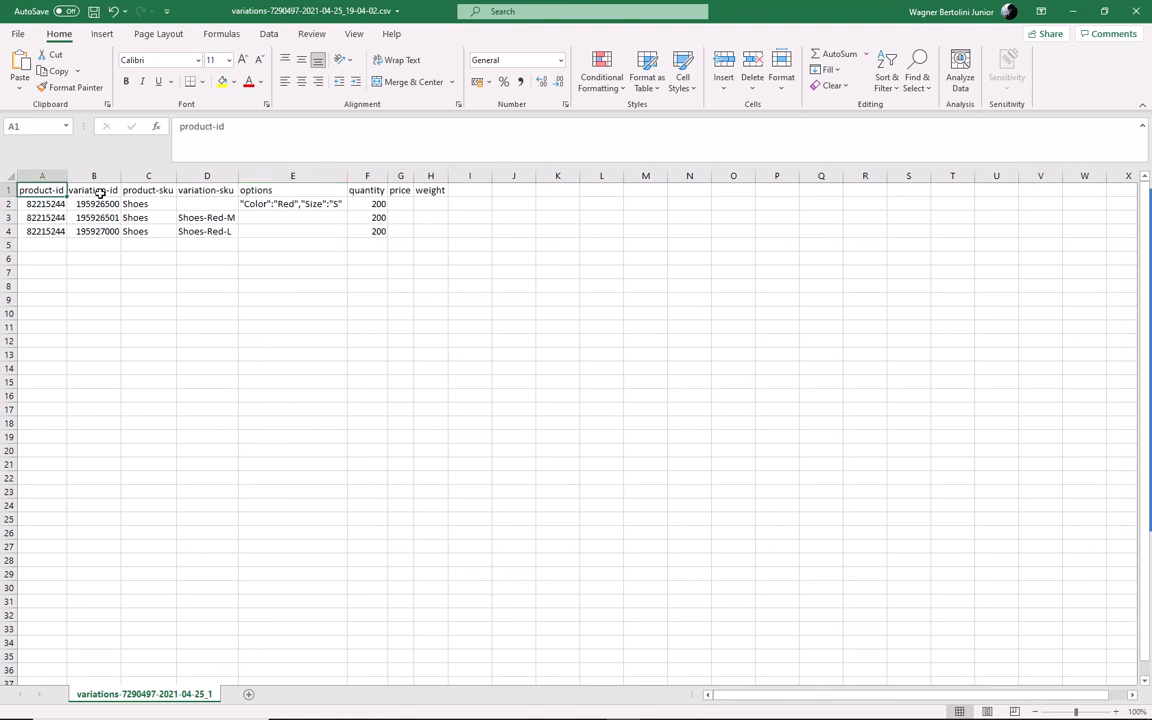
pyautogui.click(90, 190)
pyautogui.moveTo(40, 193); pyautogui.dragTo(90, 228)
pyautogui.click(185, 268)
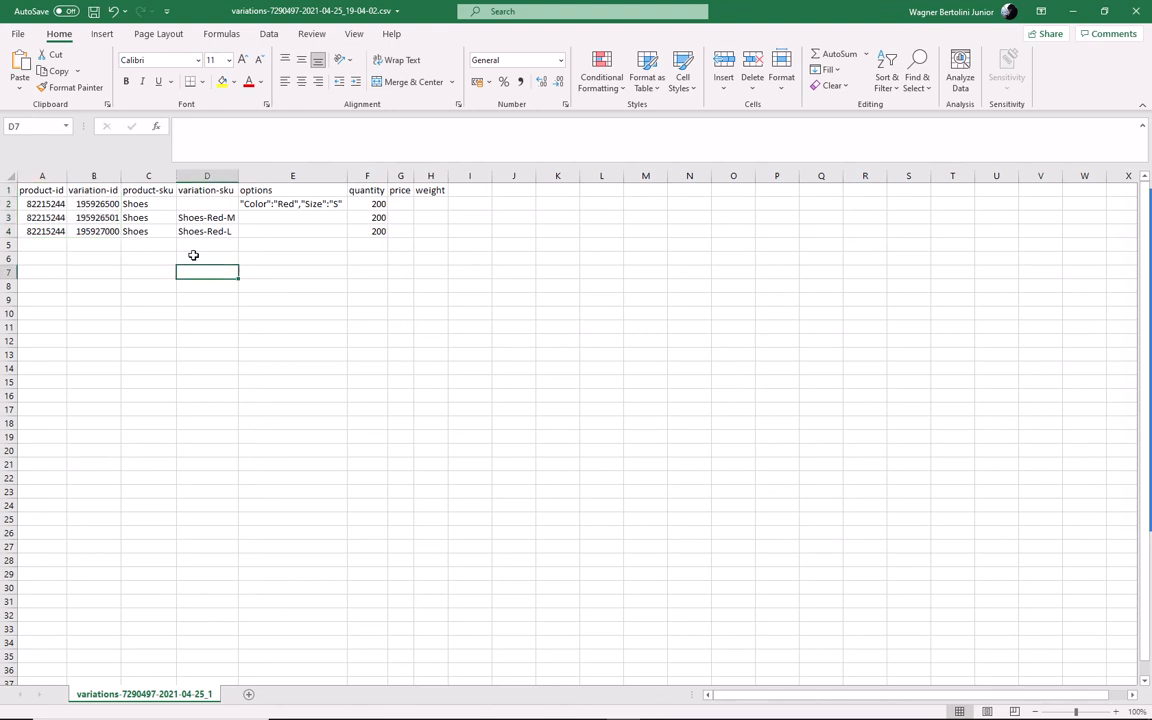
pyautogui.click(147, 189)
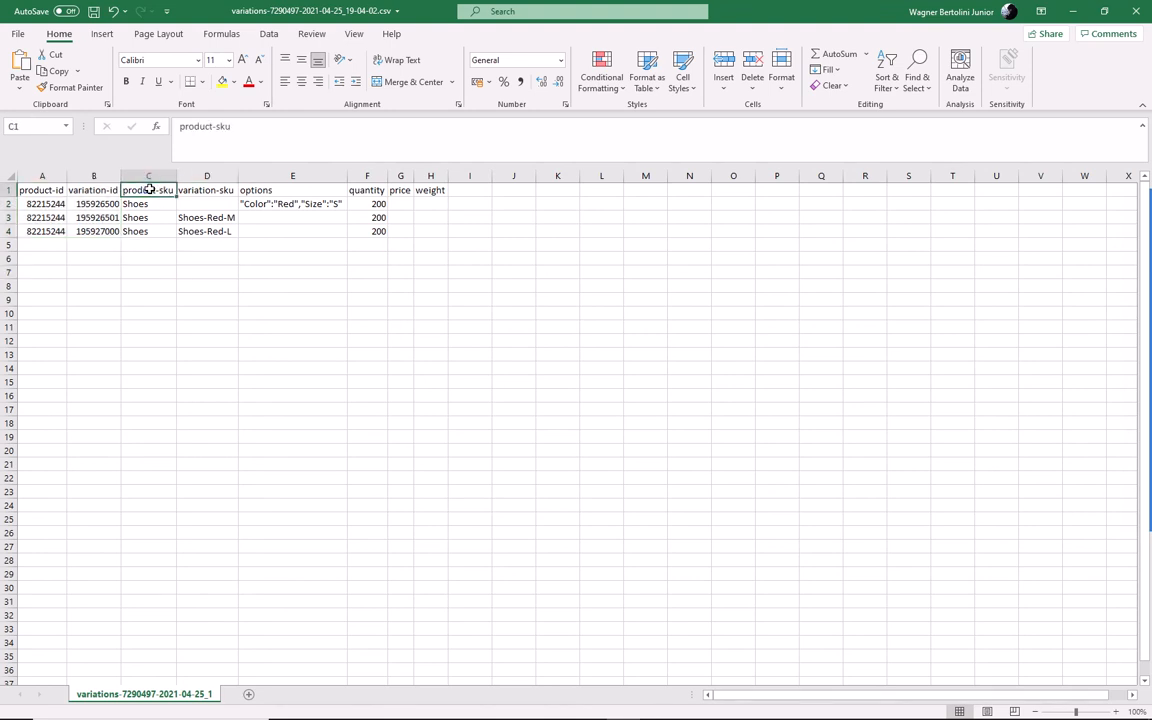
pyautogui.click(210, 189)
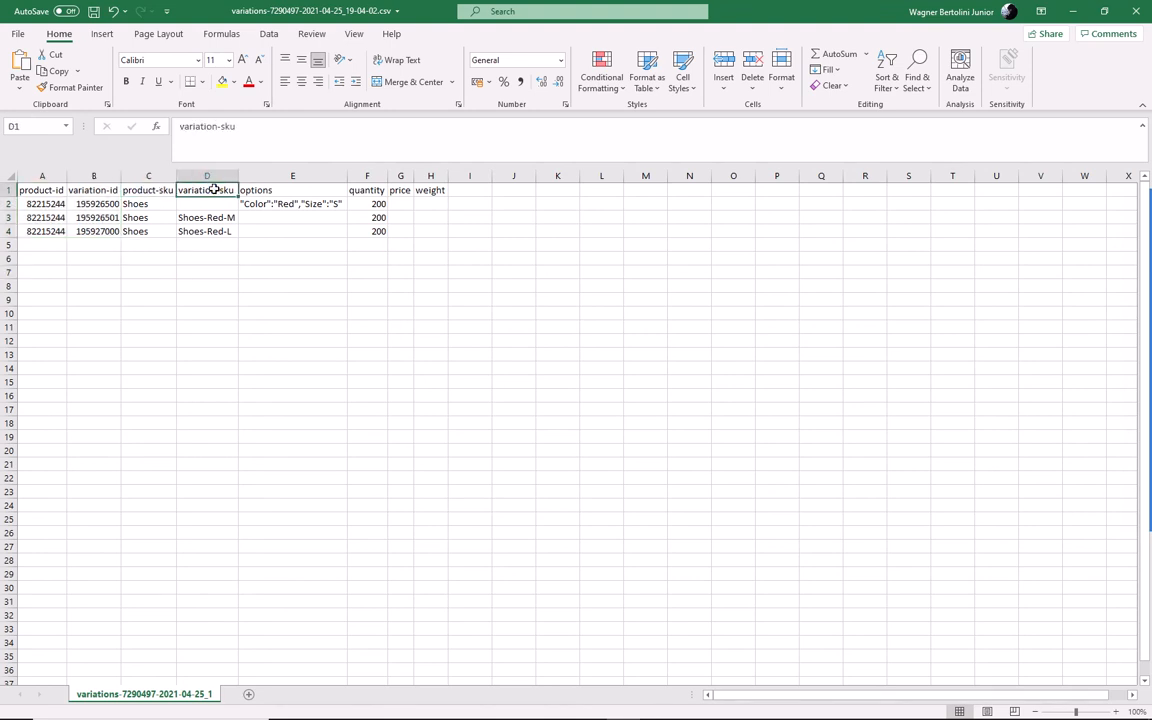
pyautogui.click(148, 205)
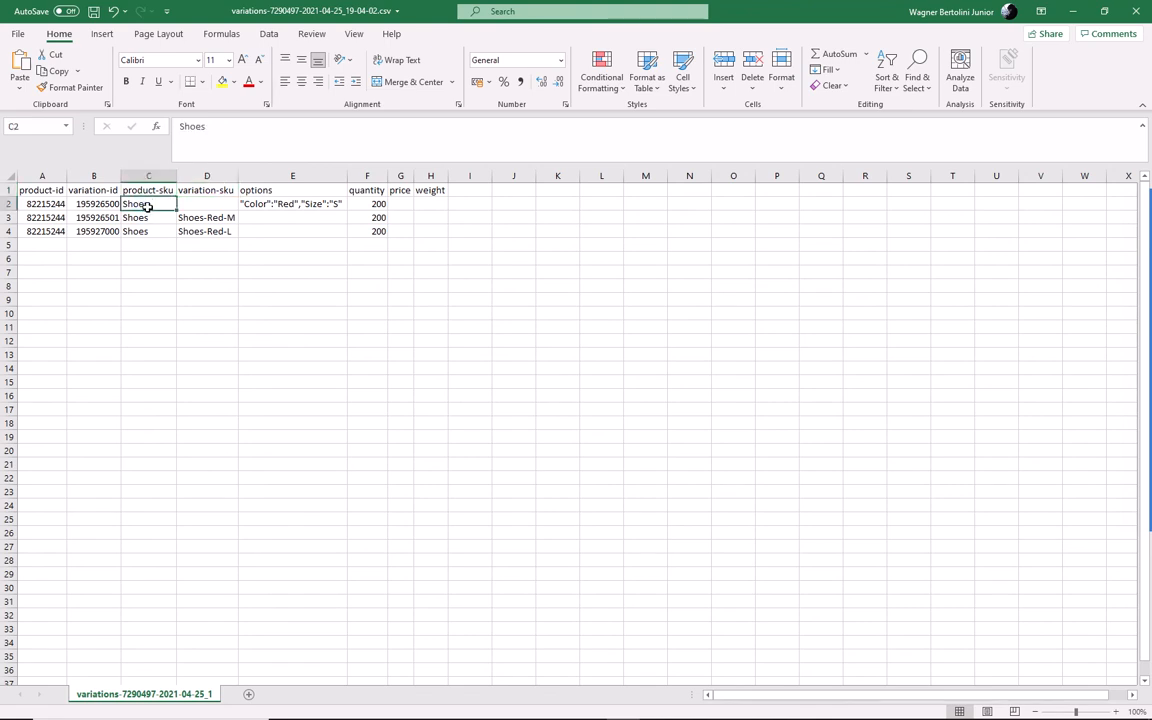
pyautogui.click(248, 189)
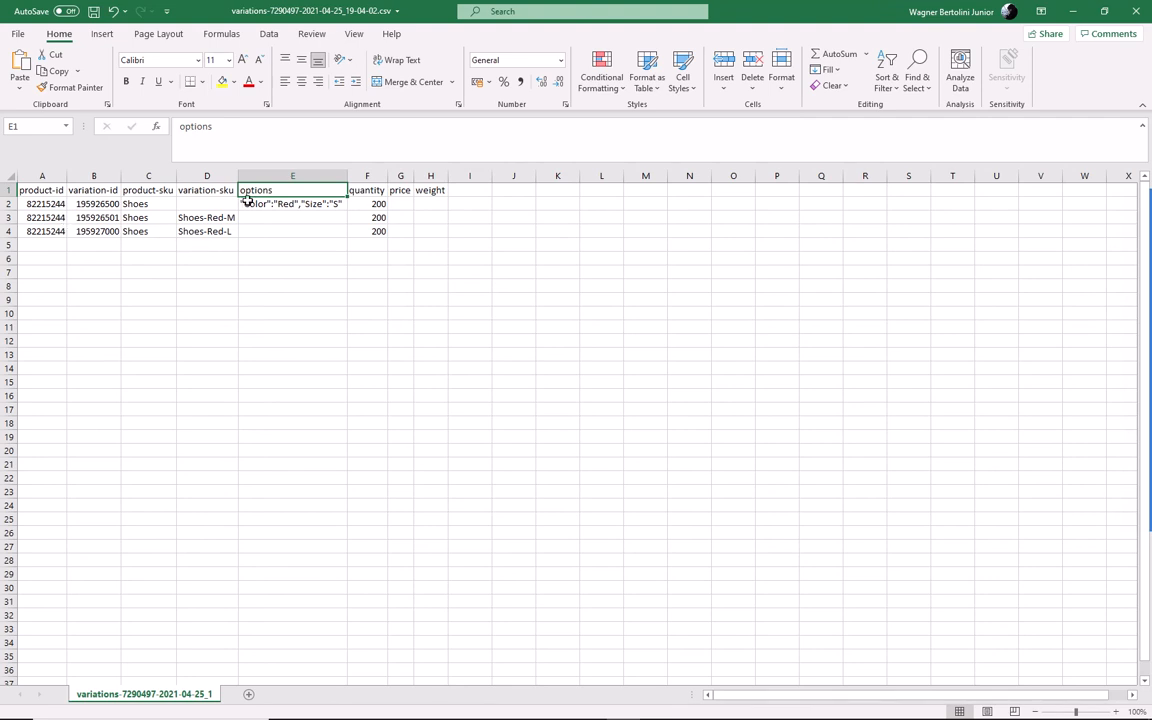
pyautogui.moveTo(41, 189); pyautogui.dragTo(91, 221)
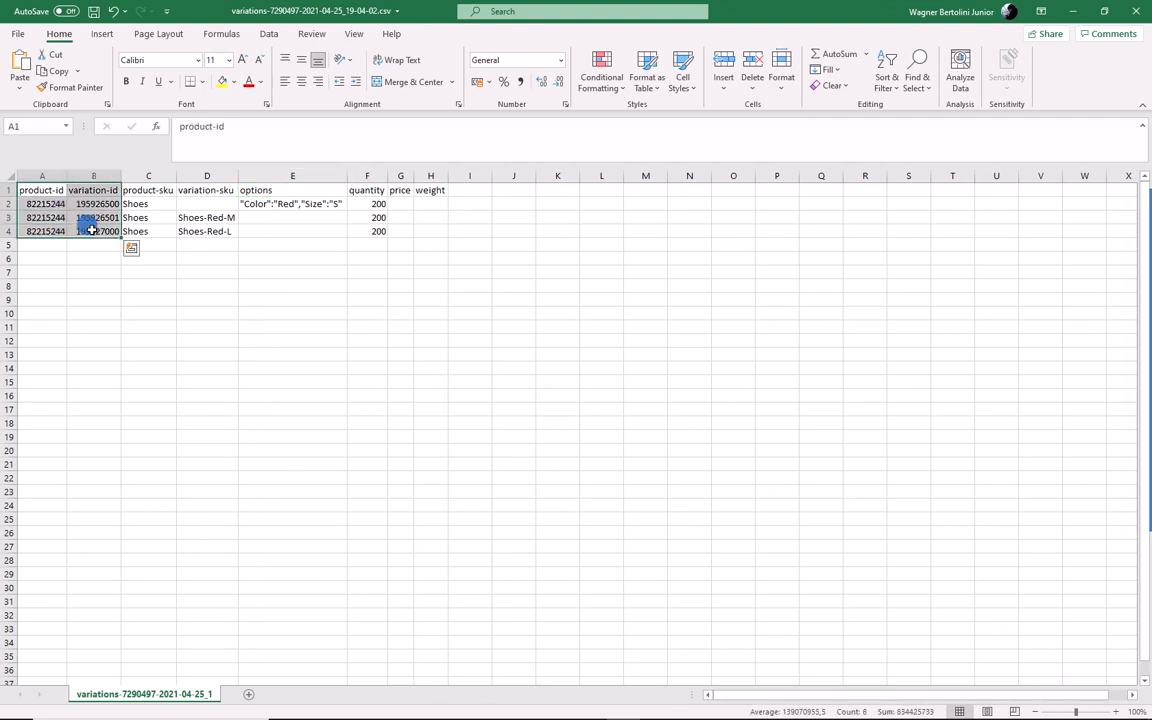
pyautogui.click(180, 257)
pyautogui.click(150, 190)
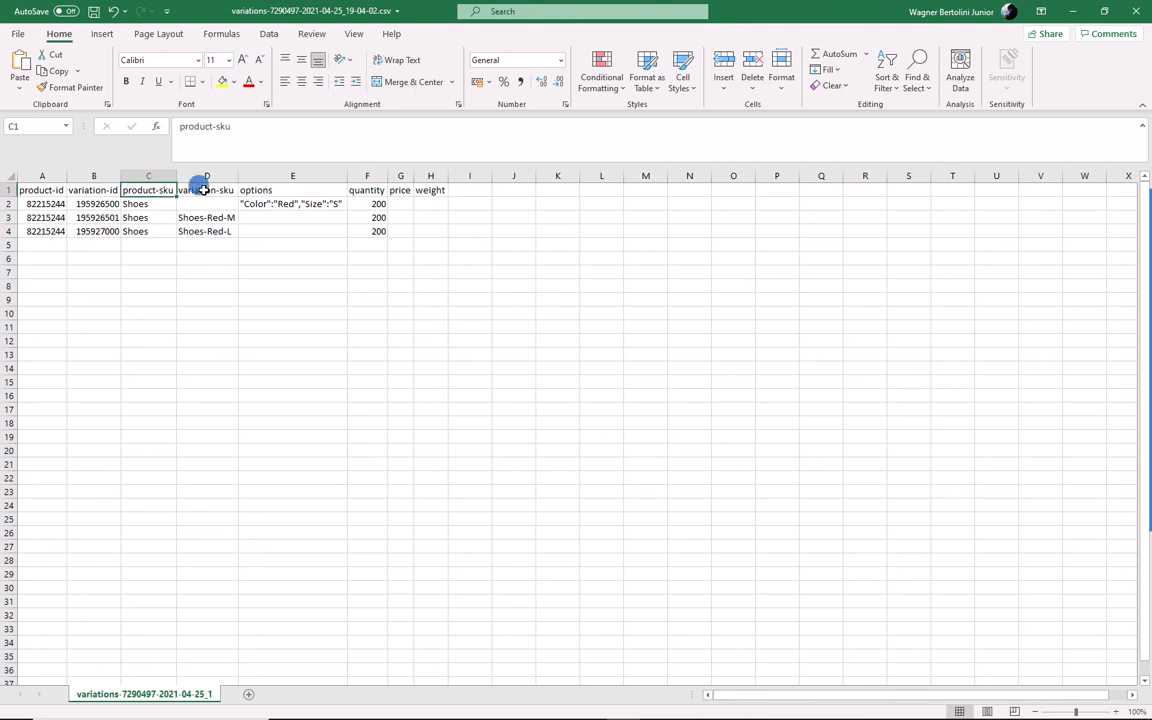
pyautogui.click(200, 189)
pyautogui.click(142, 190)
pyautogui.click(268, 190)
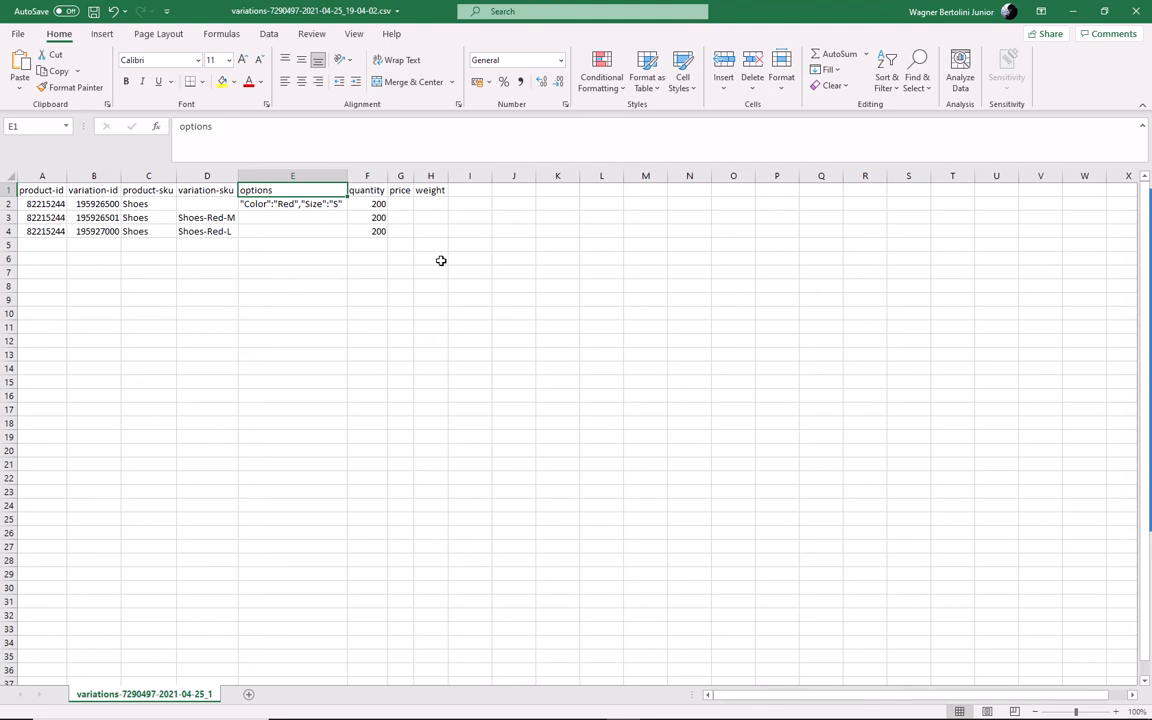
pyautogui.click(373, 204)
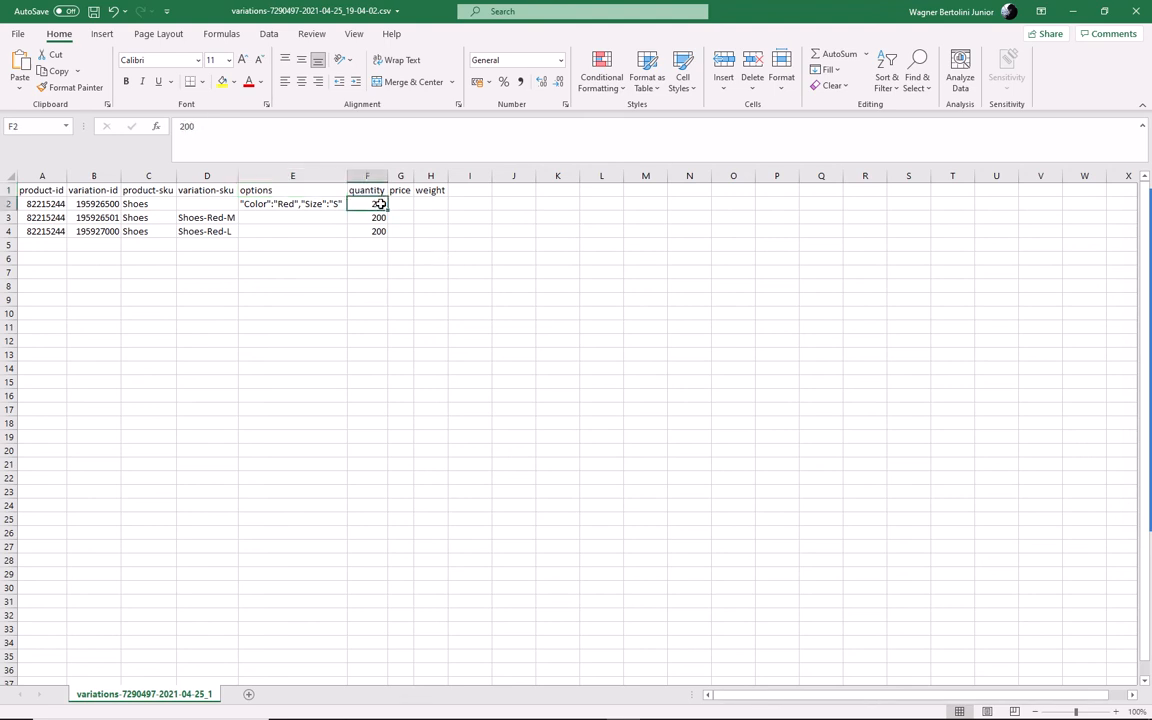
pyautogui.click(206, 203)
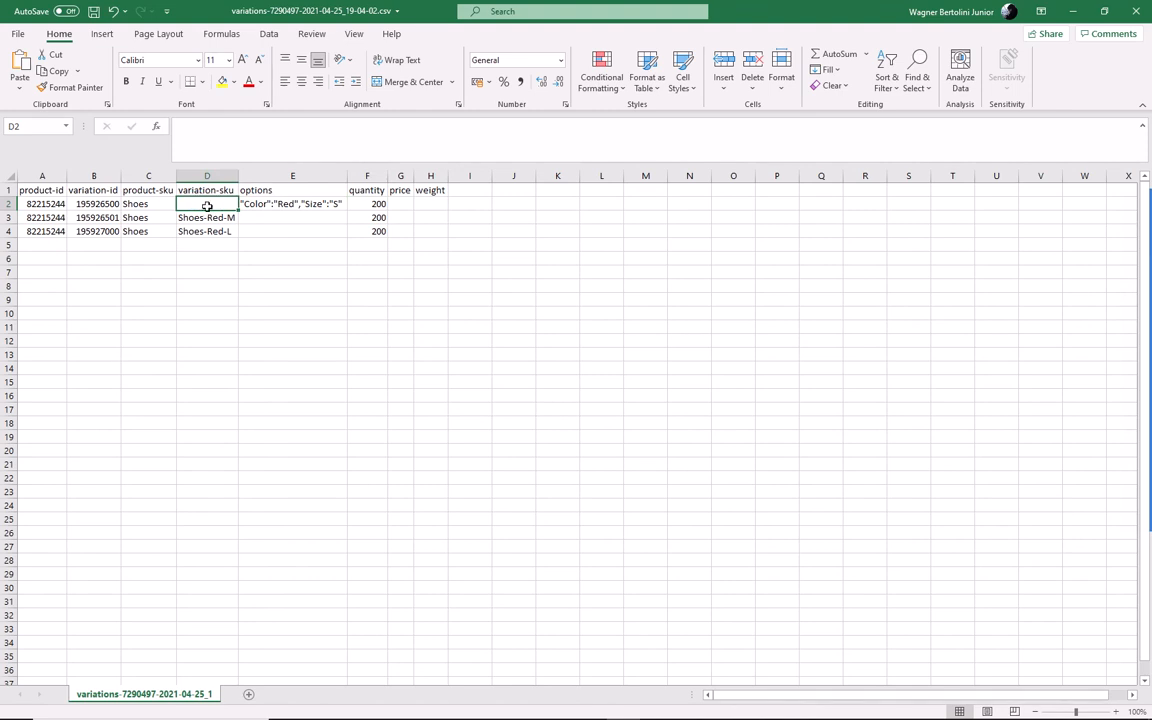
pyautogui.click(367, 203)
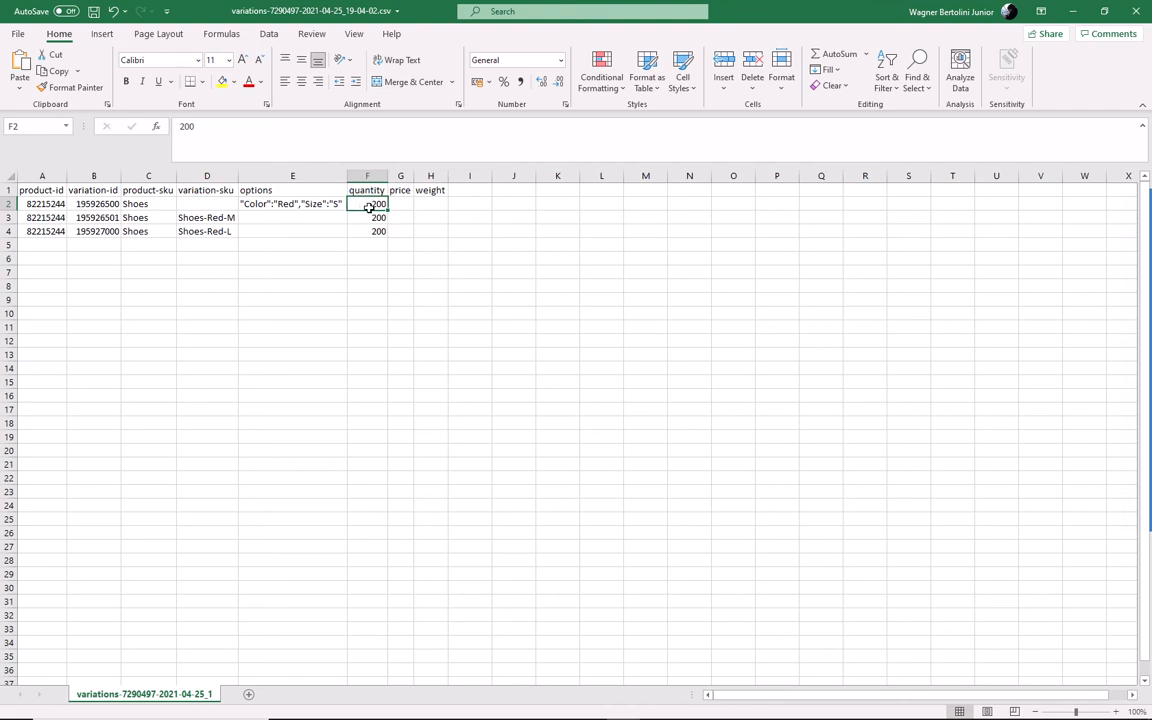
# - Enter the price 1.234 for the Red size S variation and the weight 5.123 for Shoes-Red-M
pyautogui.click(398, 203)
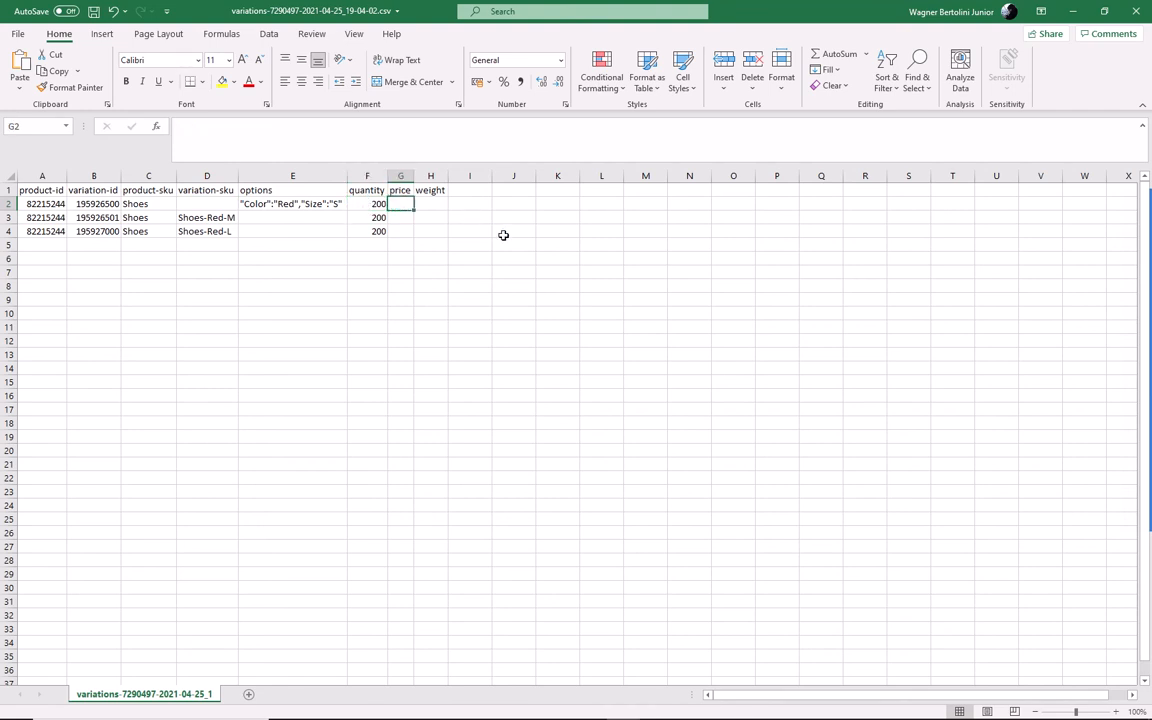
pyautogui.write('1.234')
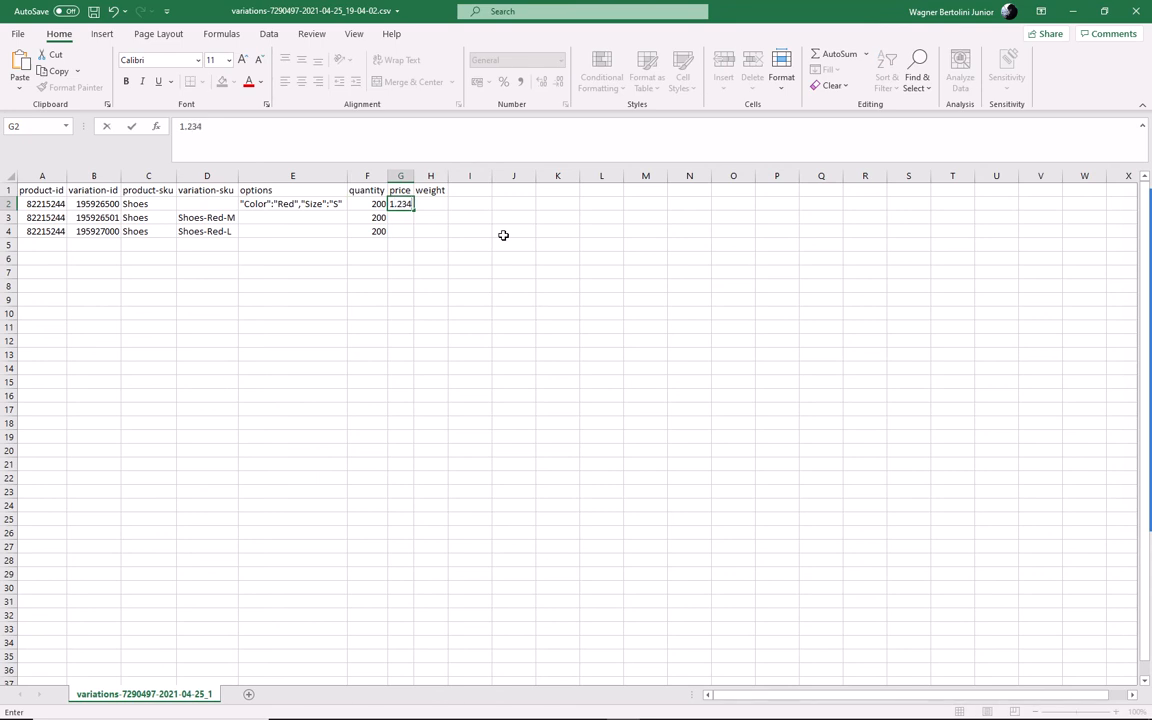
pyautogui.click(428, 217)
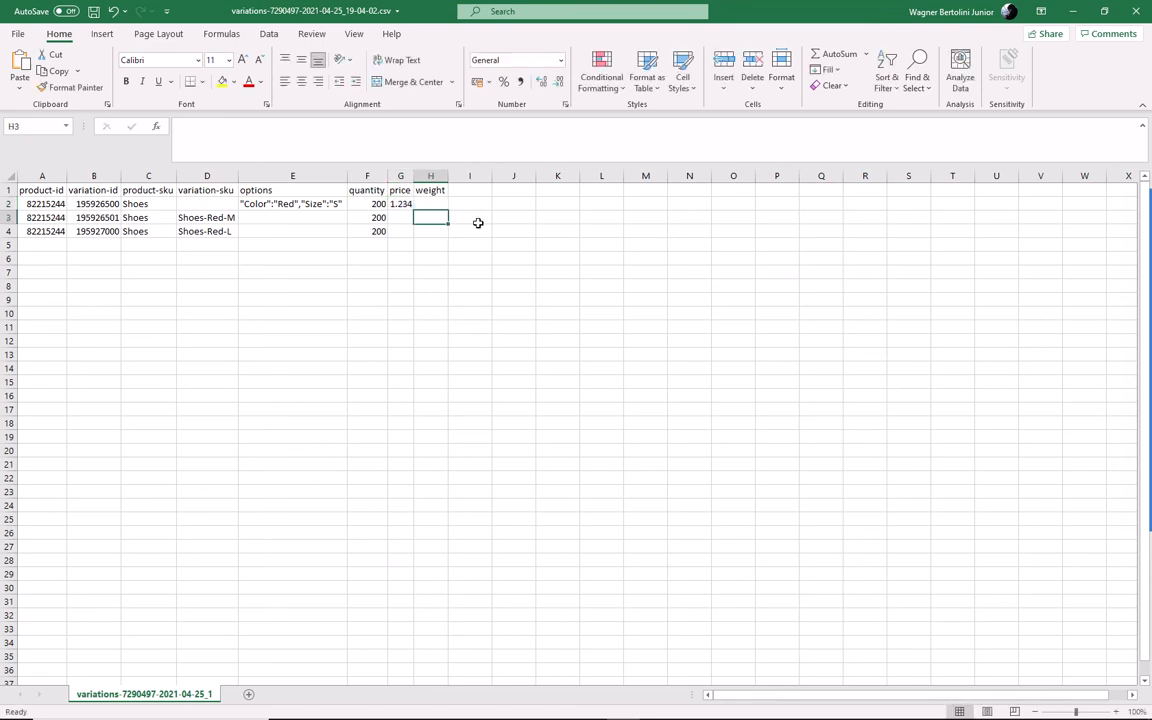
pyautogui.write('5.123')
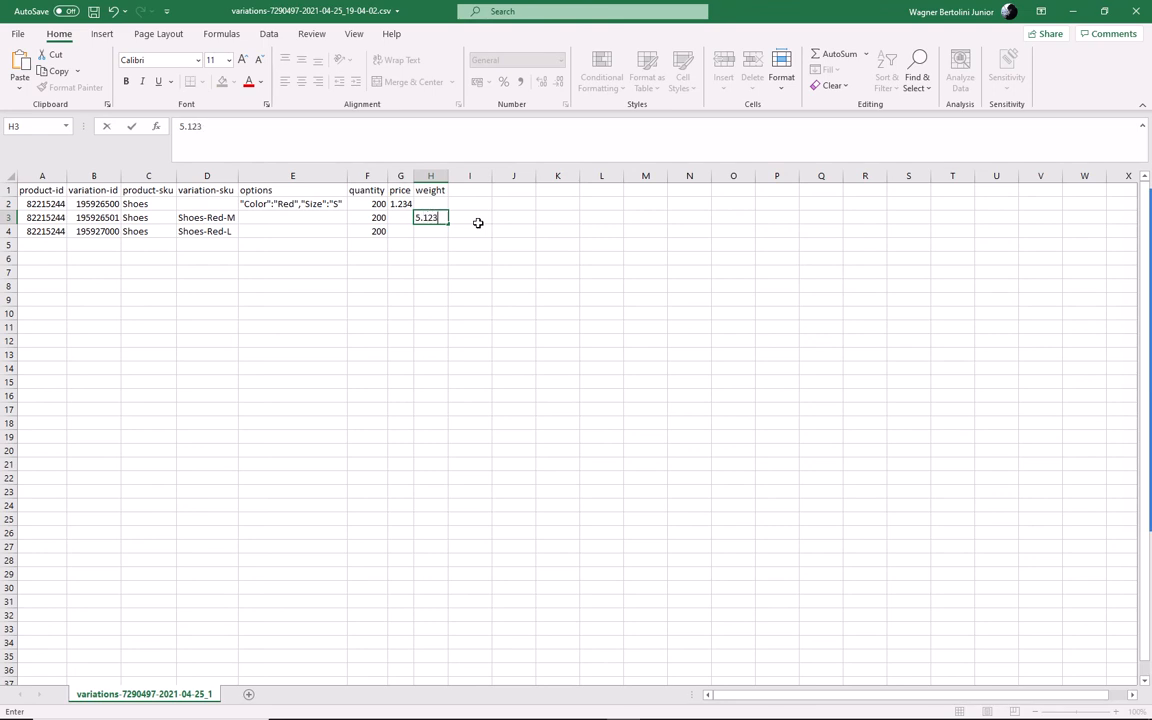
# - Set the quantity of the Shoes-Red-L variation to 150
pyautogui.click(374, 235)
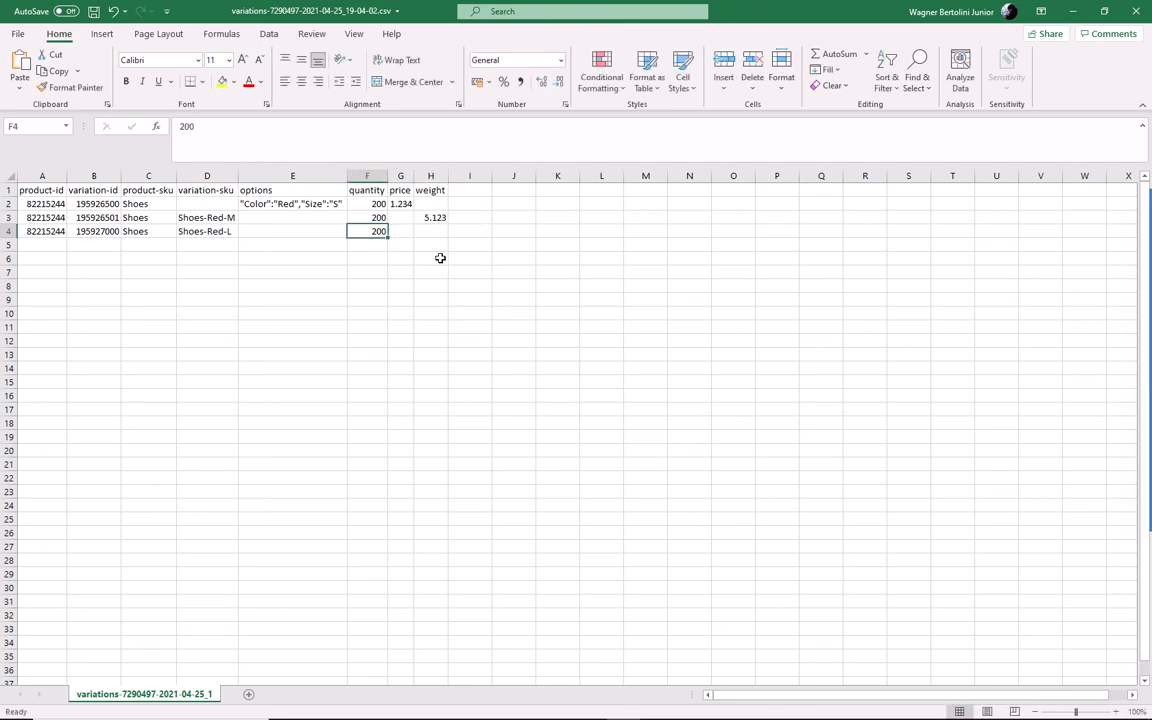
pyautogui.write('150')
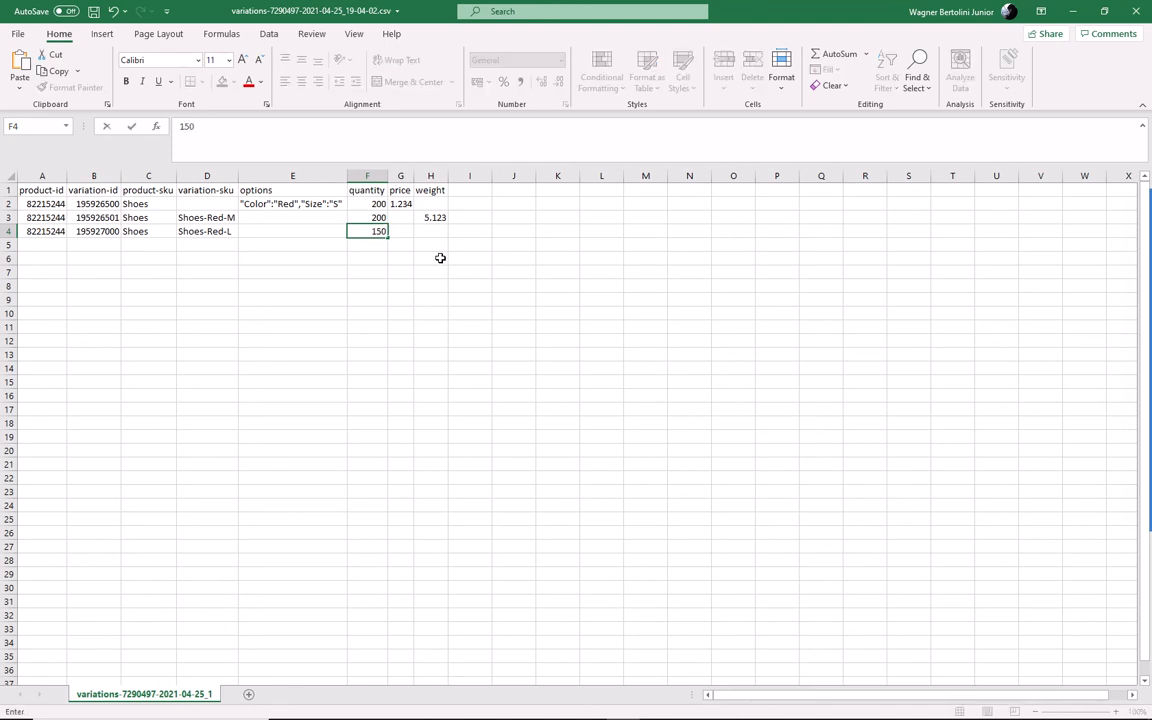
pyautogui.click(440, 229)
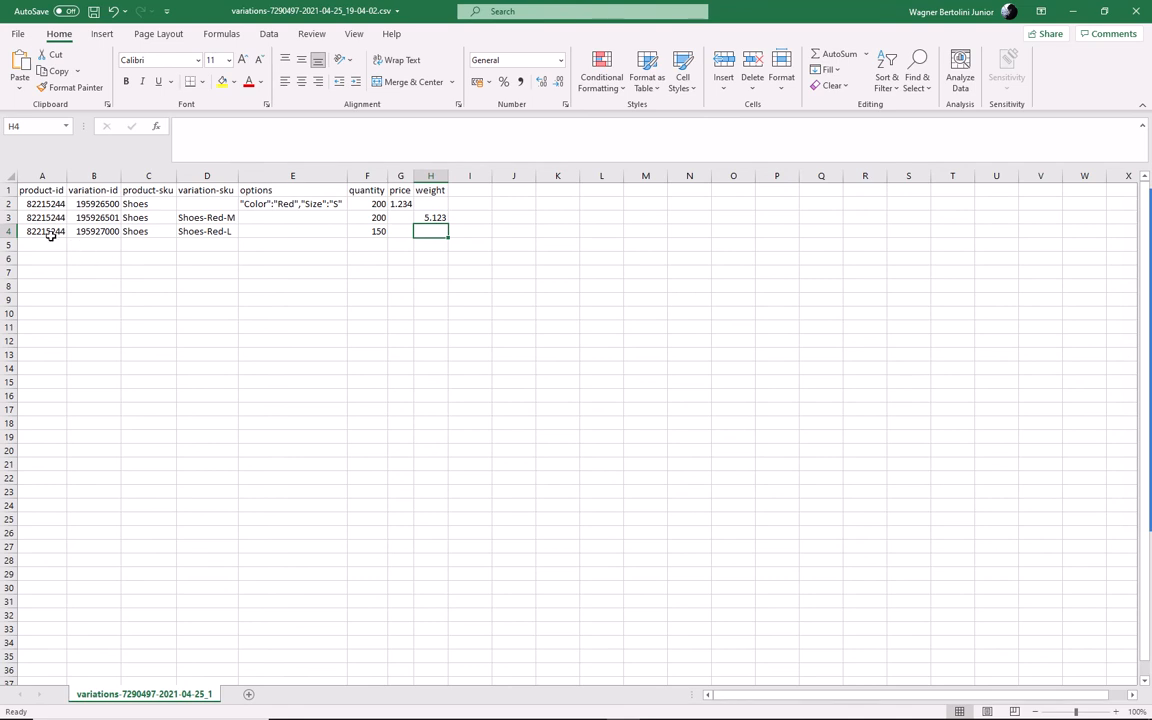
# - Clear the product-id and variation-id in row 2, keeping its product-sku and options as identifiers
pyautogui.moveTo(35, 203); pyautogui.dragTo(104, 205)
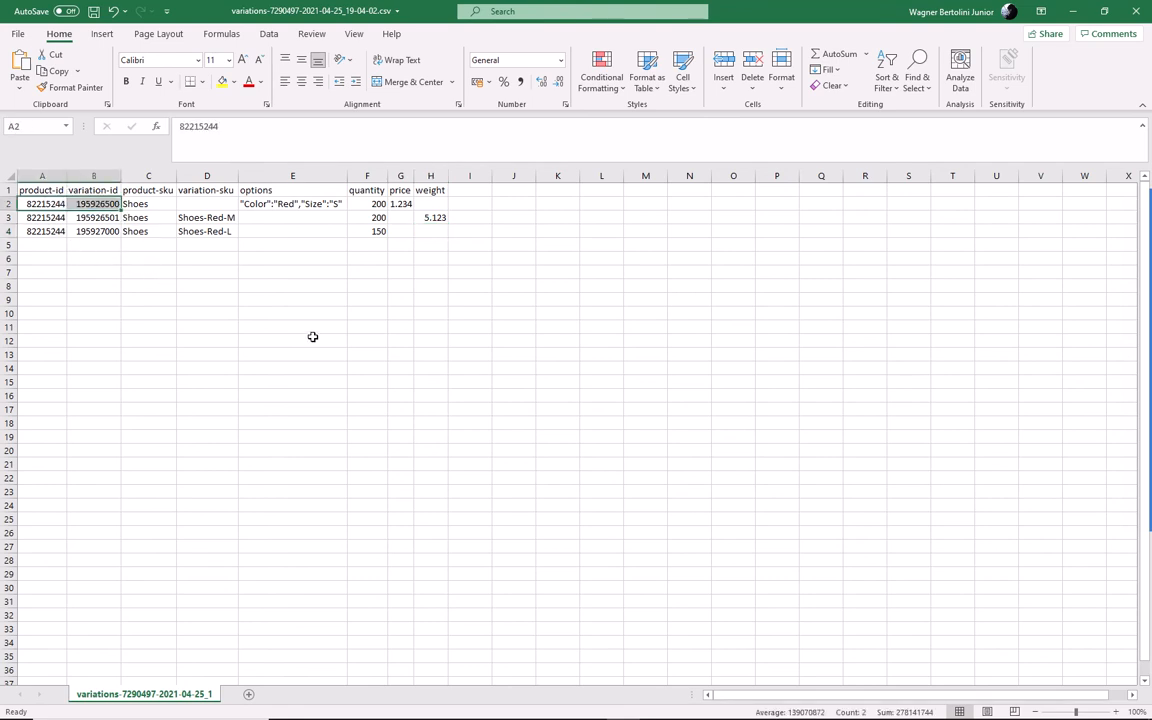
pyautogui.press('Delete')
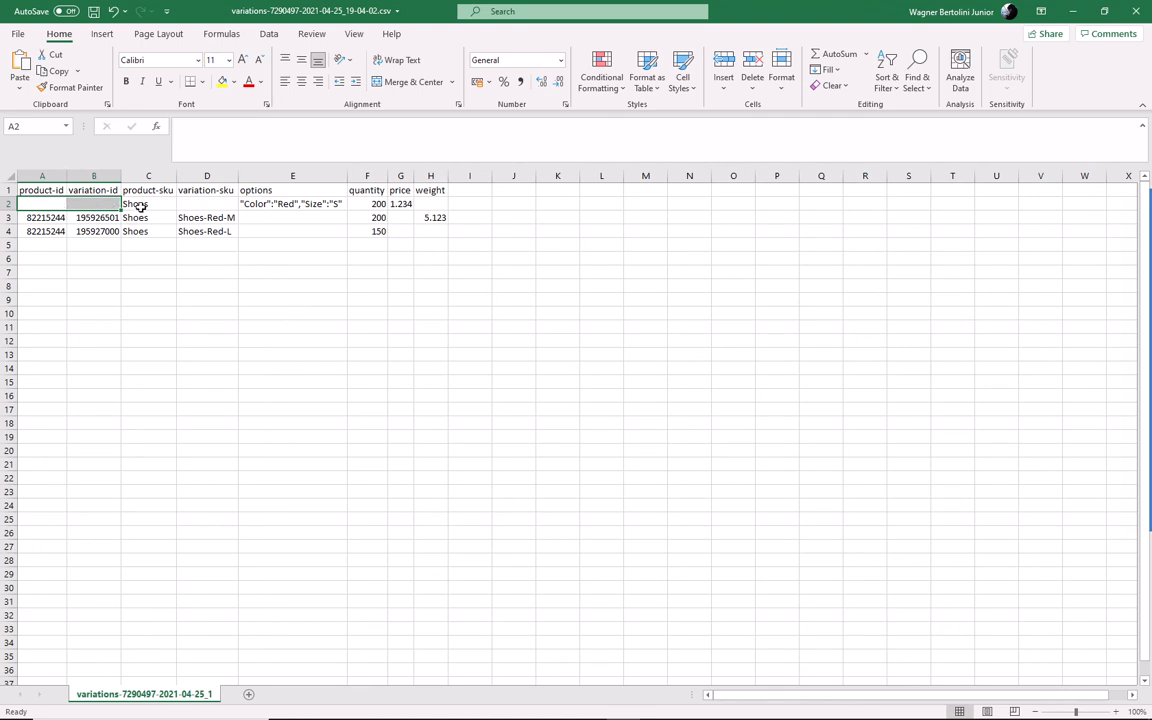
pyautogui.click(142, 204)
pyautogui.click(268, 203)
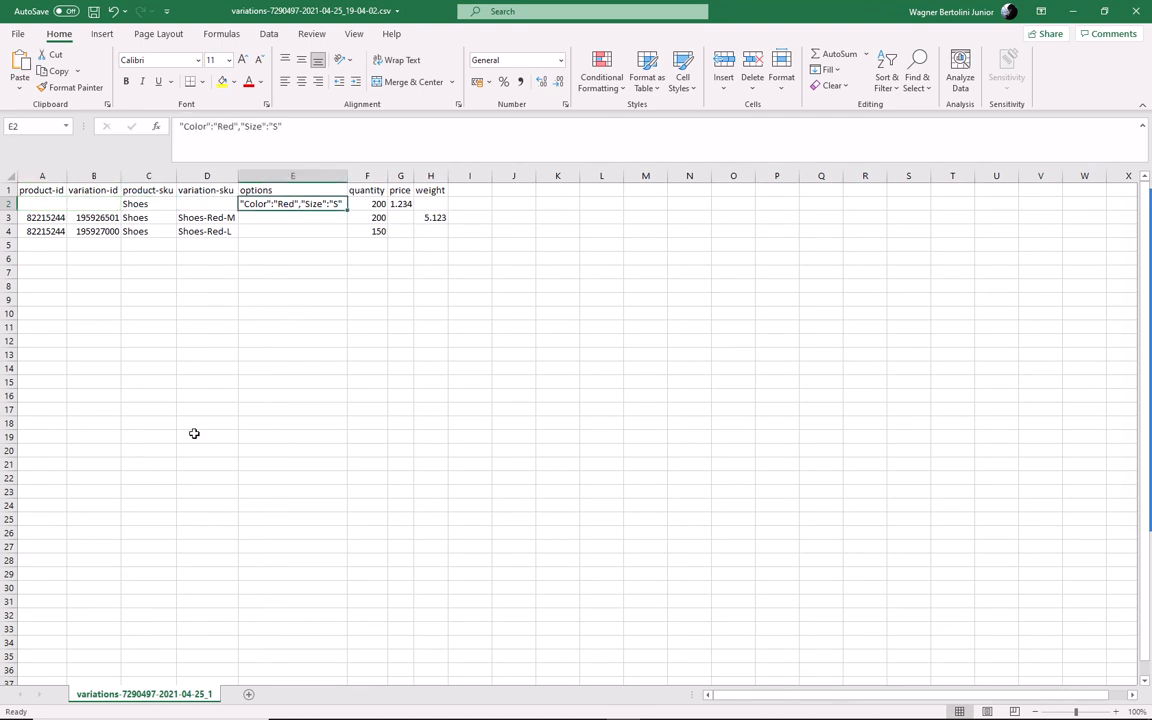
# - Clear the product-sku and variation-sku in row 3, and the product-id and variation-id in row 4
pyautogui.moveTo(44, 217); pyautogui.dragTo(196, 230)
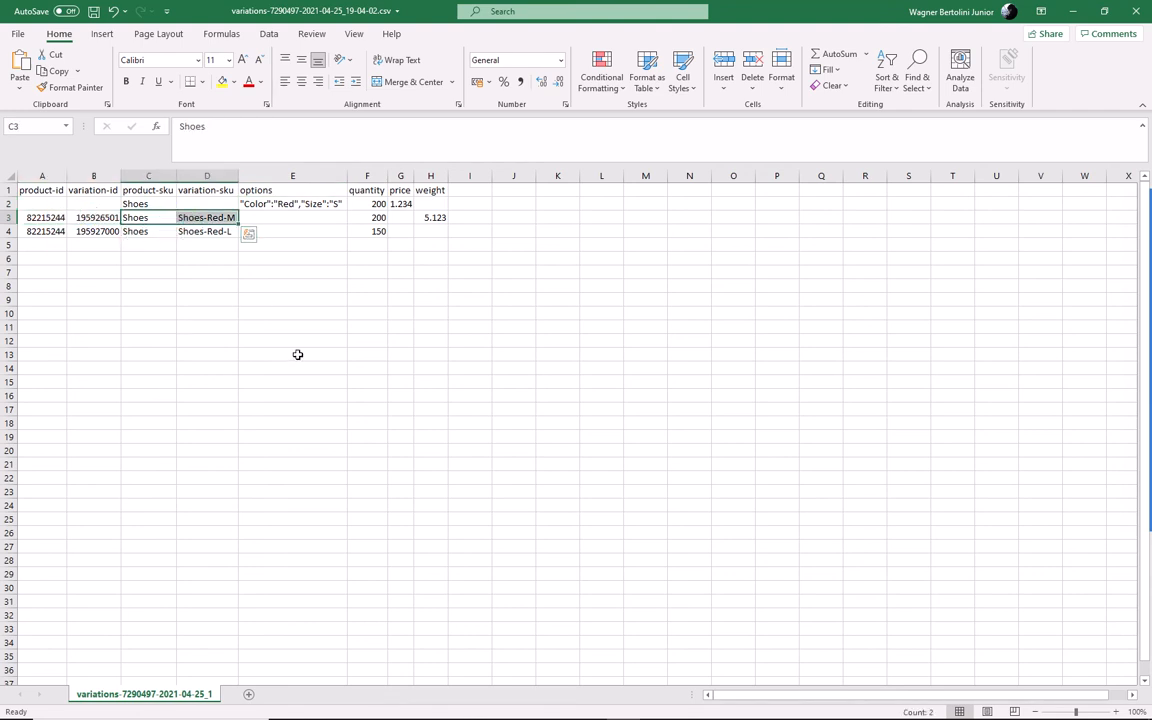
pyautogui.press('Delete')
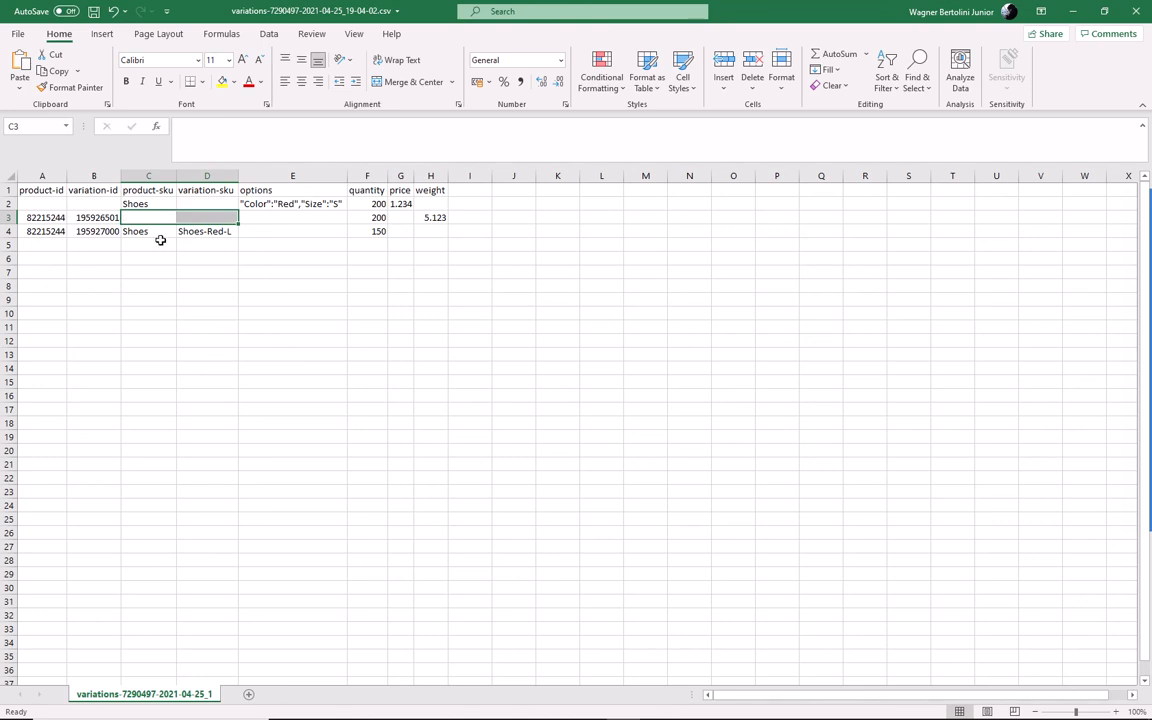
pyautogui.moveTo(45, 231); pyautogui.dragTo(96, 231)
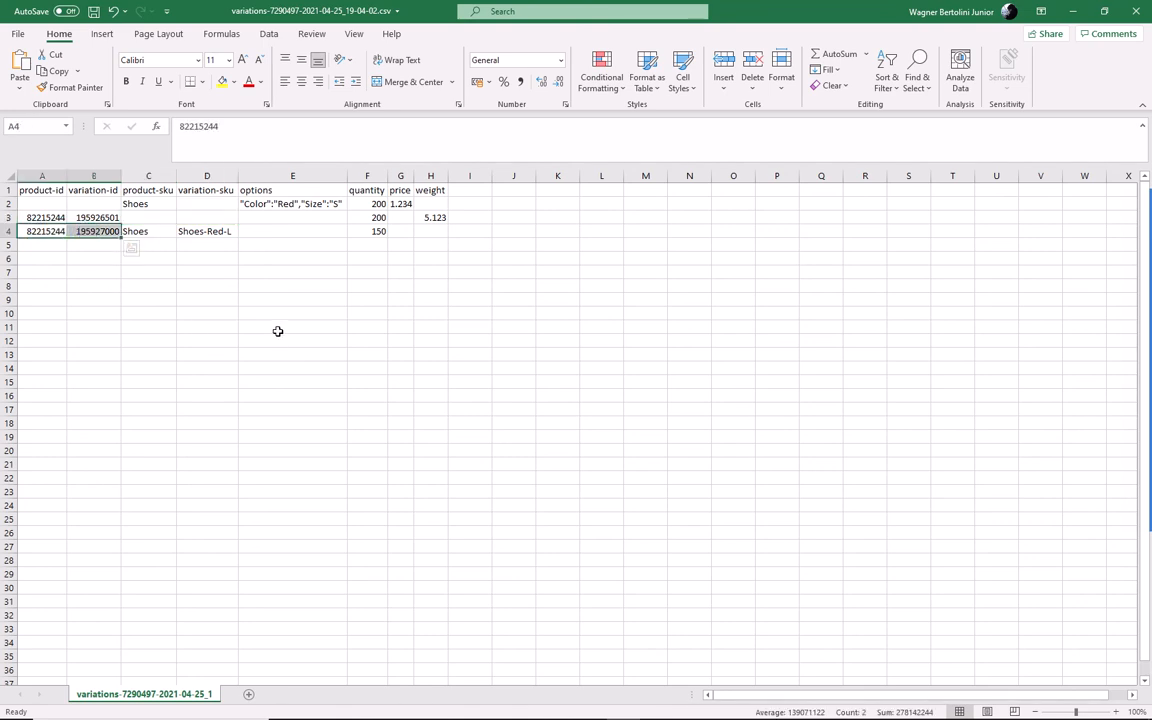
pyautogui.press('Delete')
pyautogui.click(134, 231)
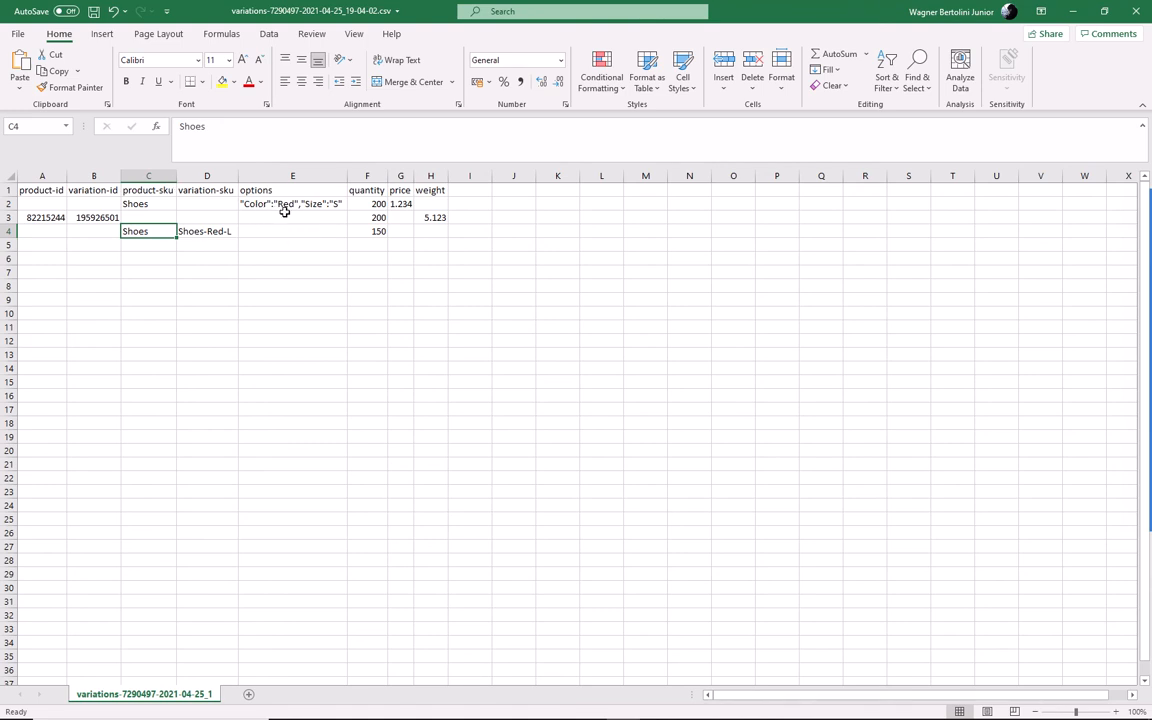
# - Save and close the edited variations CSV in Excel, and open it in Notepad from the Downloads folder
pyautogui.click(93, 13)
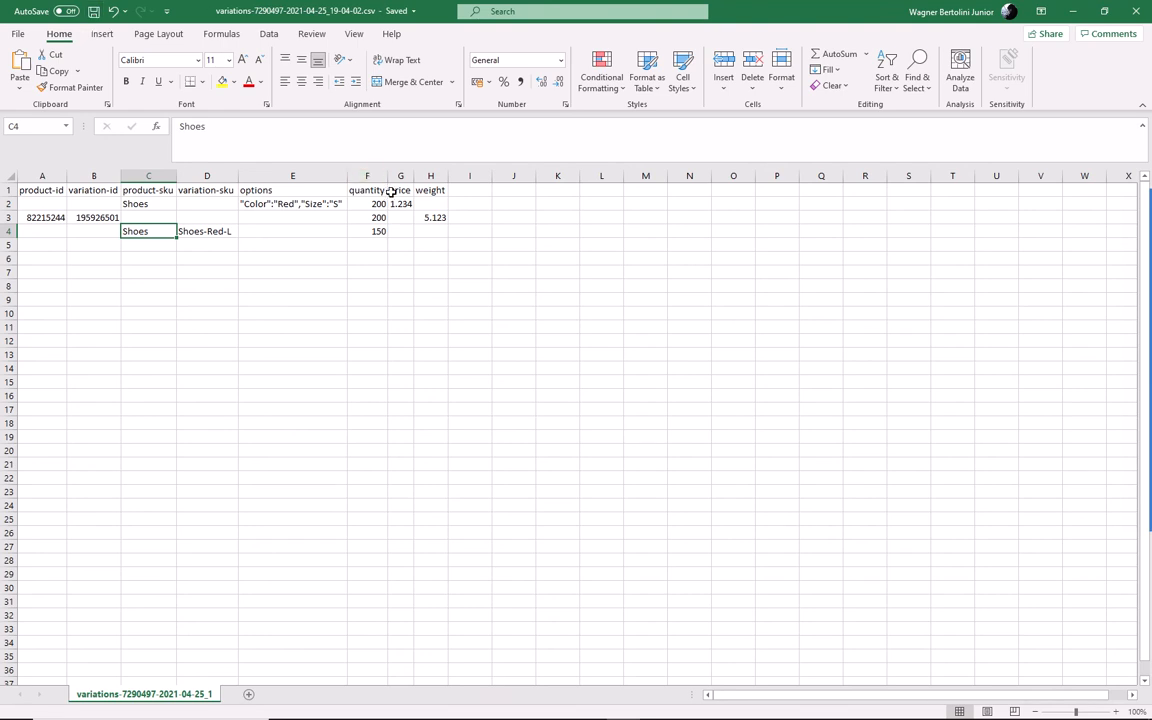
pyautogui.click(1134, 13)
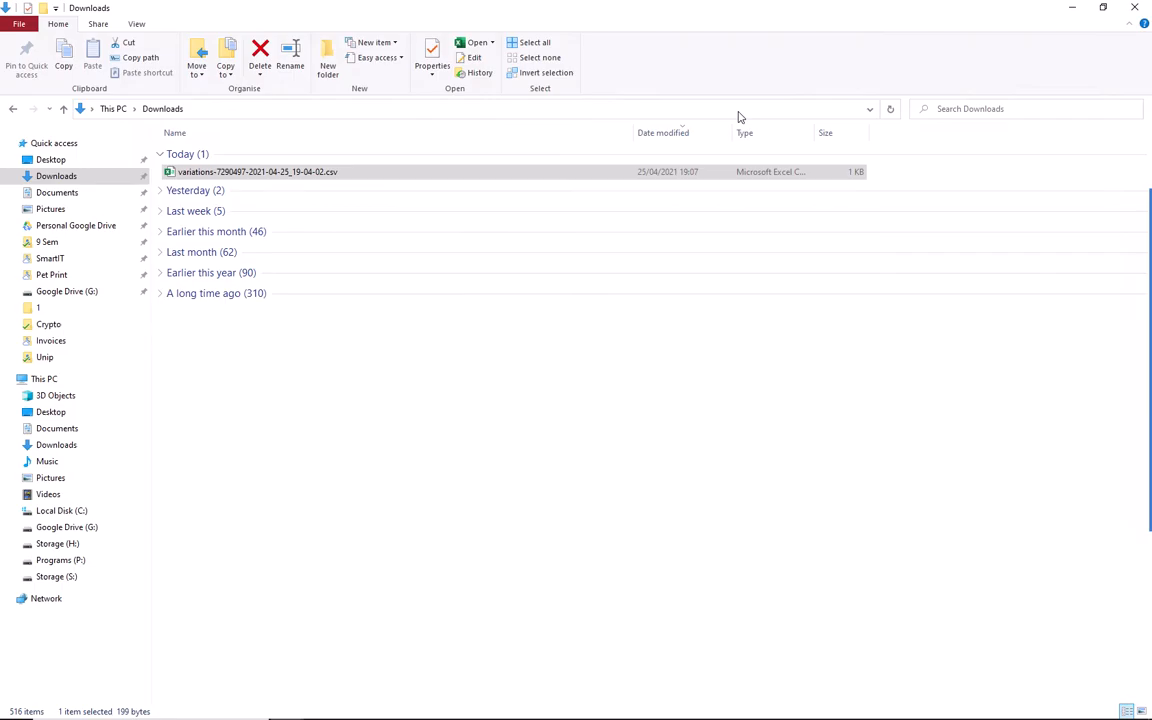
pyautogui.rightClick(252, 173)
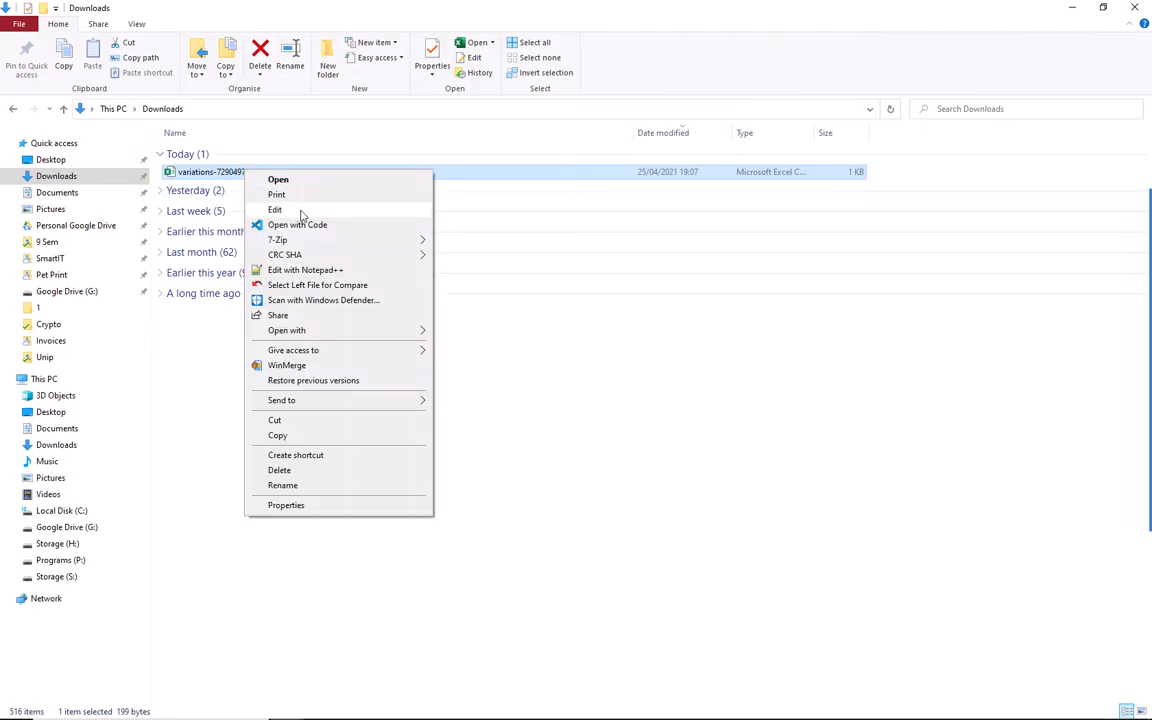
pyautogui.click(275, 210)
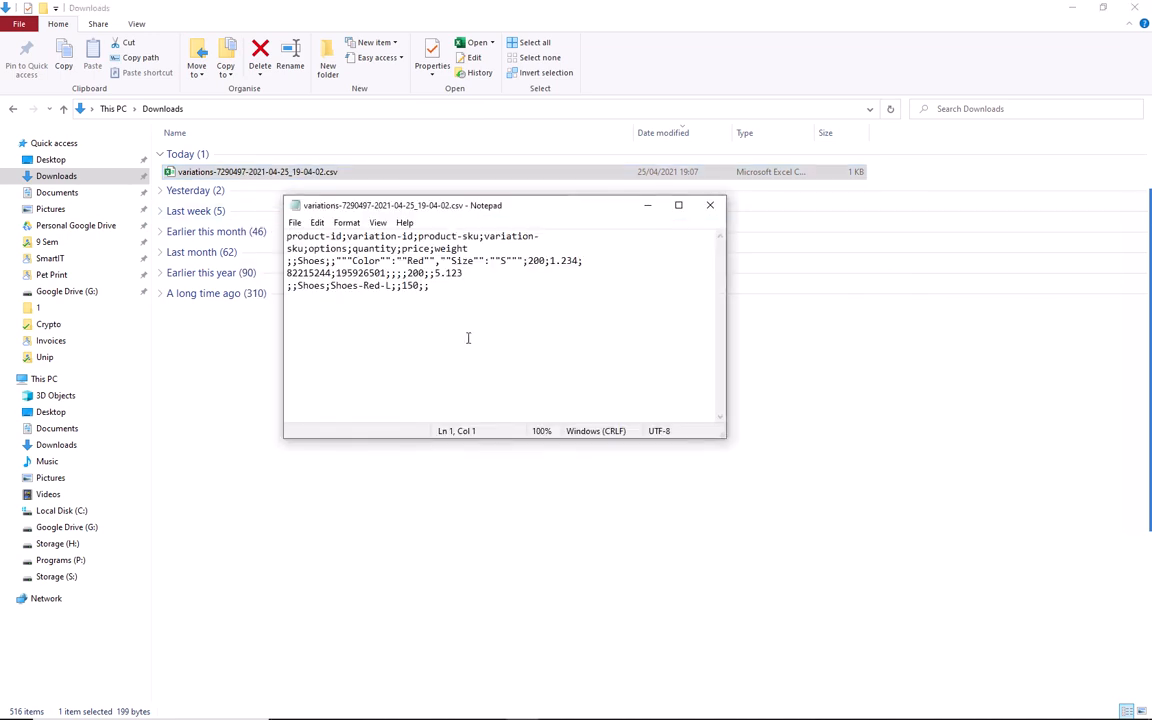
# - Examine the semicolon separators in the Shoes-Red-L row of the CSV in Notepad, and close the file
pyautogui.click(329, 286)
pyautogui.hotkey('shift', 'Left')
pyautogui.click(327, 285)
pyautogui.hotkey('shift', 'Left')
pyautogui.click(426, 287)
pyautogui.moveTo(331, 287); pyautogui.dragTo(325, 284)
pyautogui.click(711, 206)
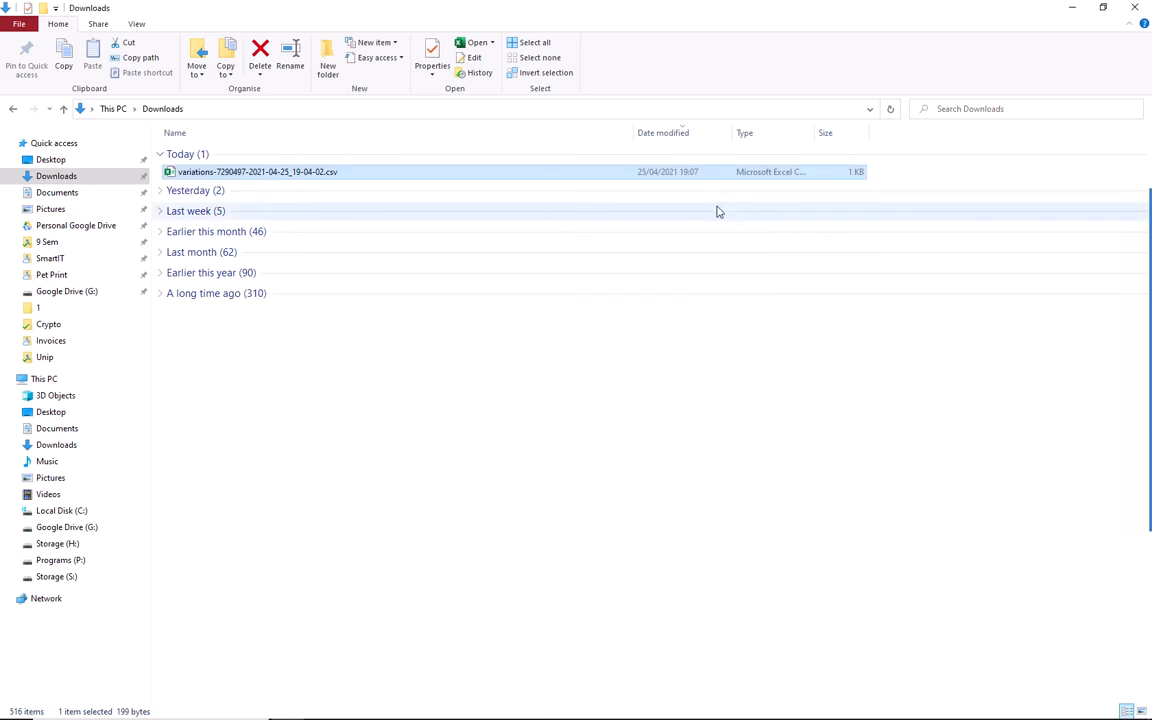
# - Switch to the Bulk product editor in Firefox, turn off template file generation and enable importing a file to update variations
pyautogui.hotkey('alt', 'Tab')
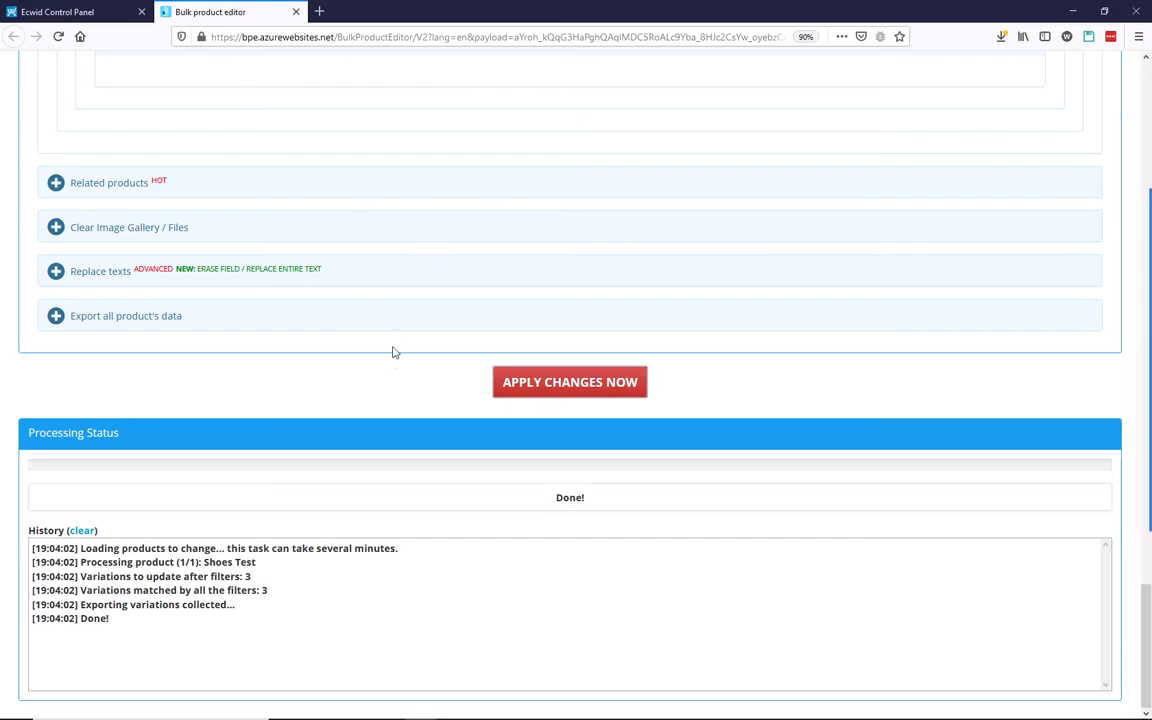
pyautogui.scroll(10, 395, 387)
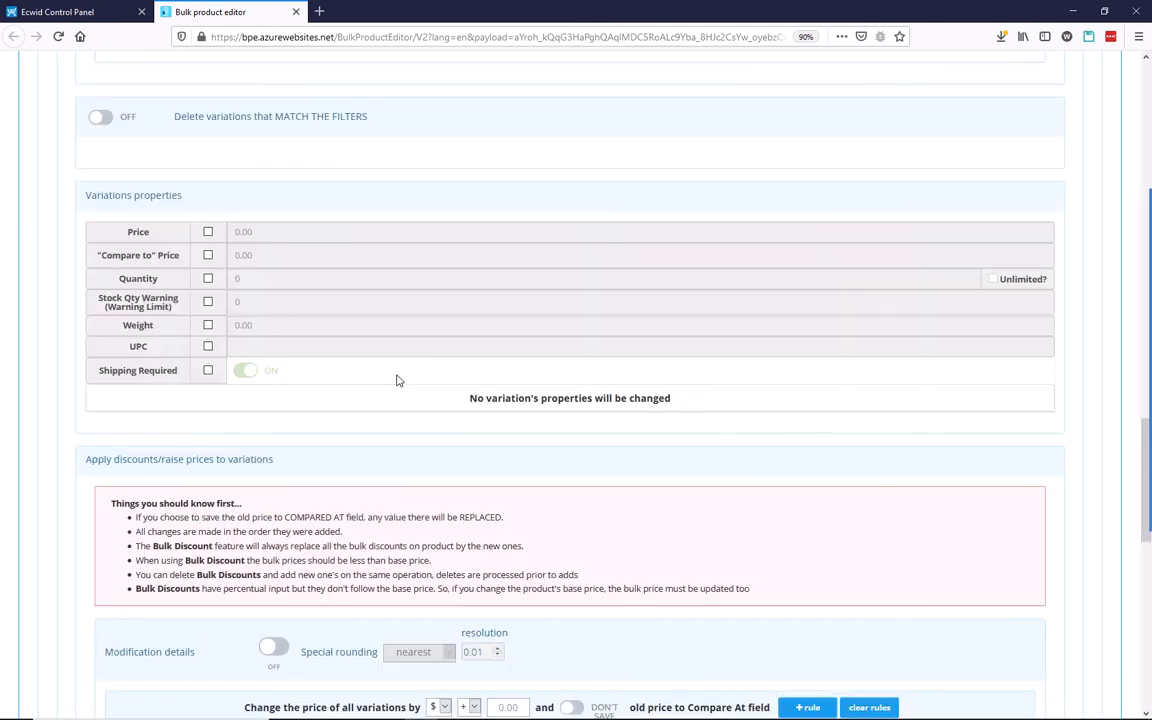
pyautogui.scroll(5, 396, 380)
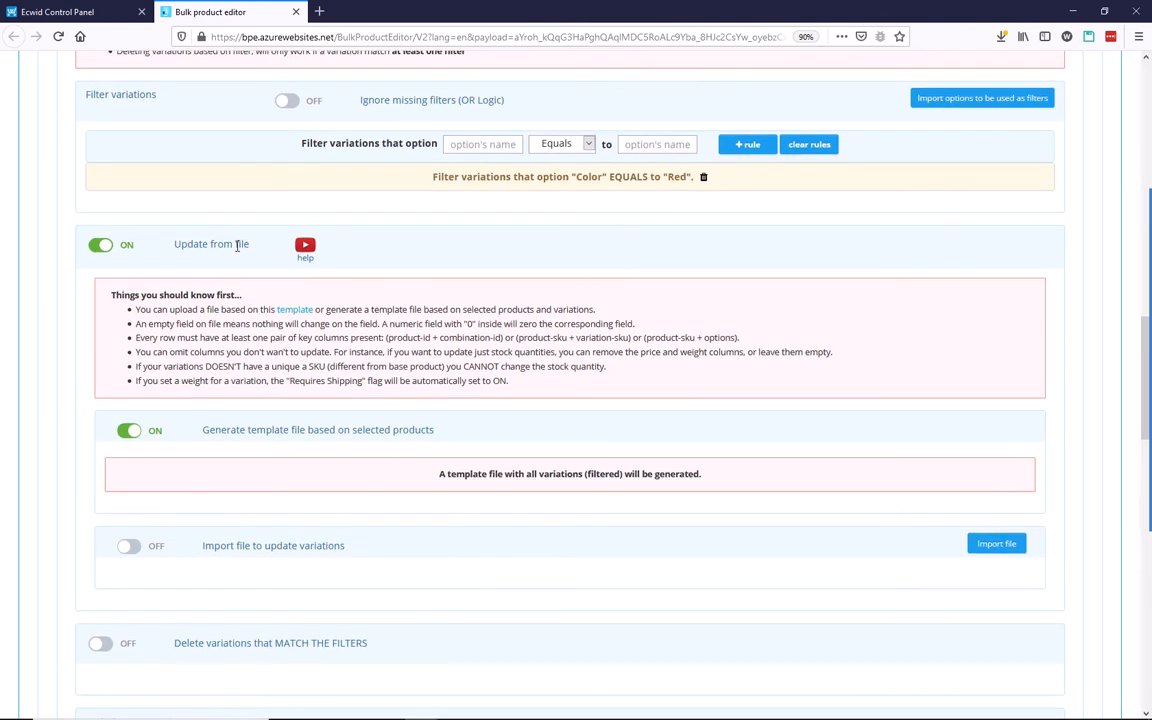
pyautogui.click(129, 433)
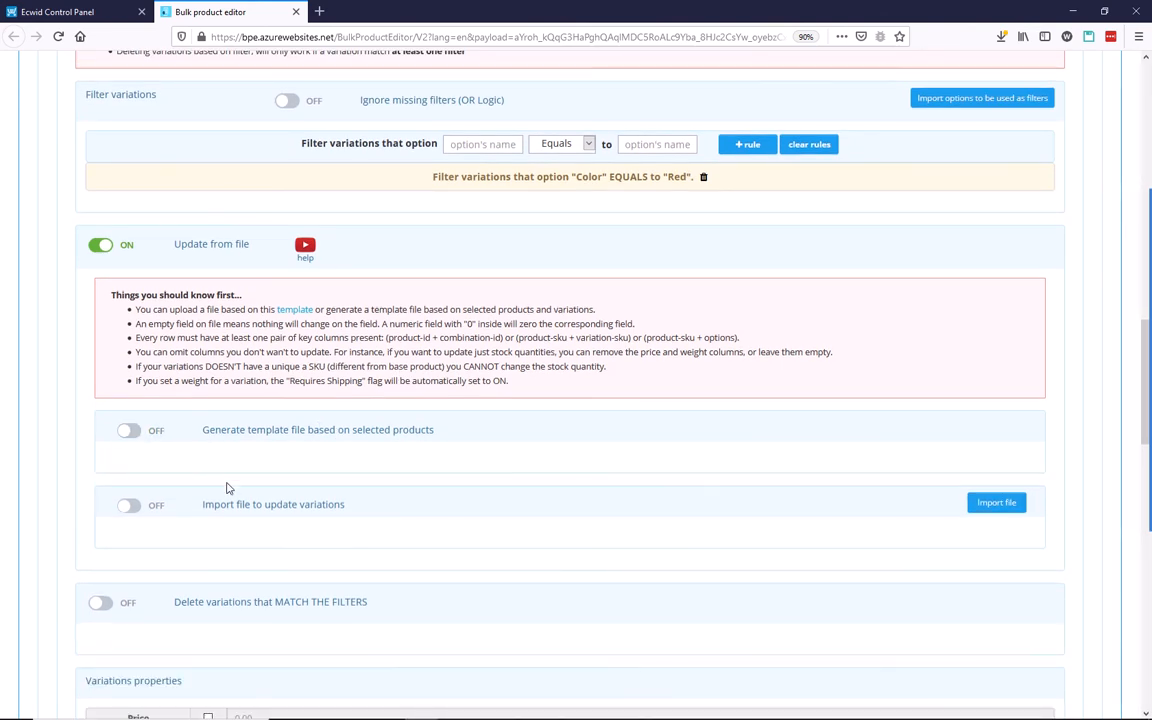
pyautogui.click(127, 509)
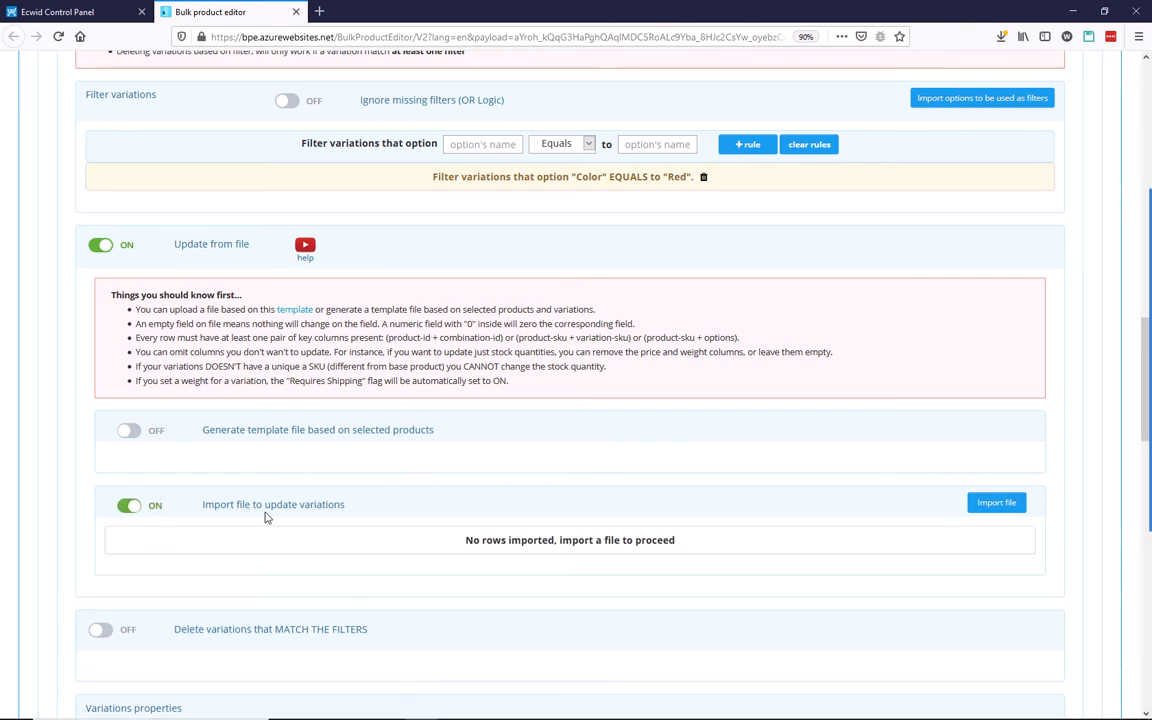
# - Import the edited variations CSV from the Downloads folder as the variations update file
pyautogui.scroll(-1, 292, 509)
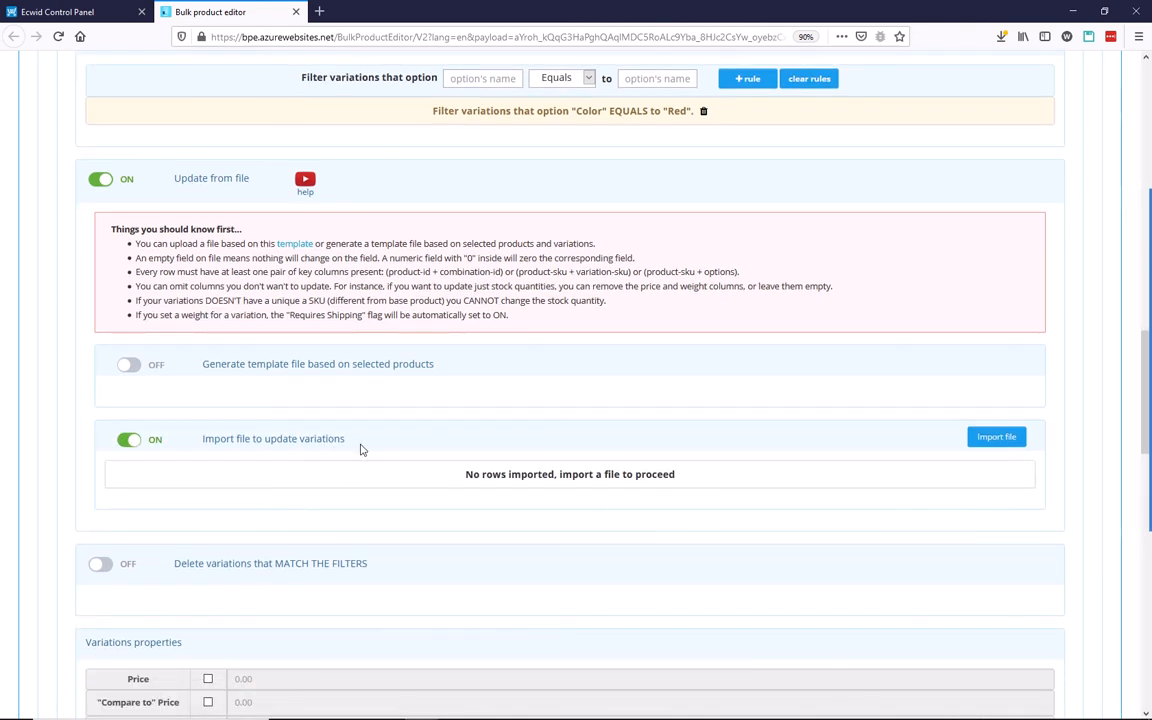
pyautogui.click(993, 440)
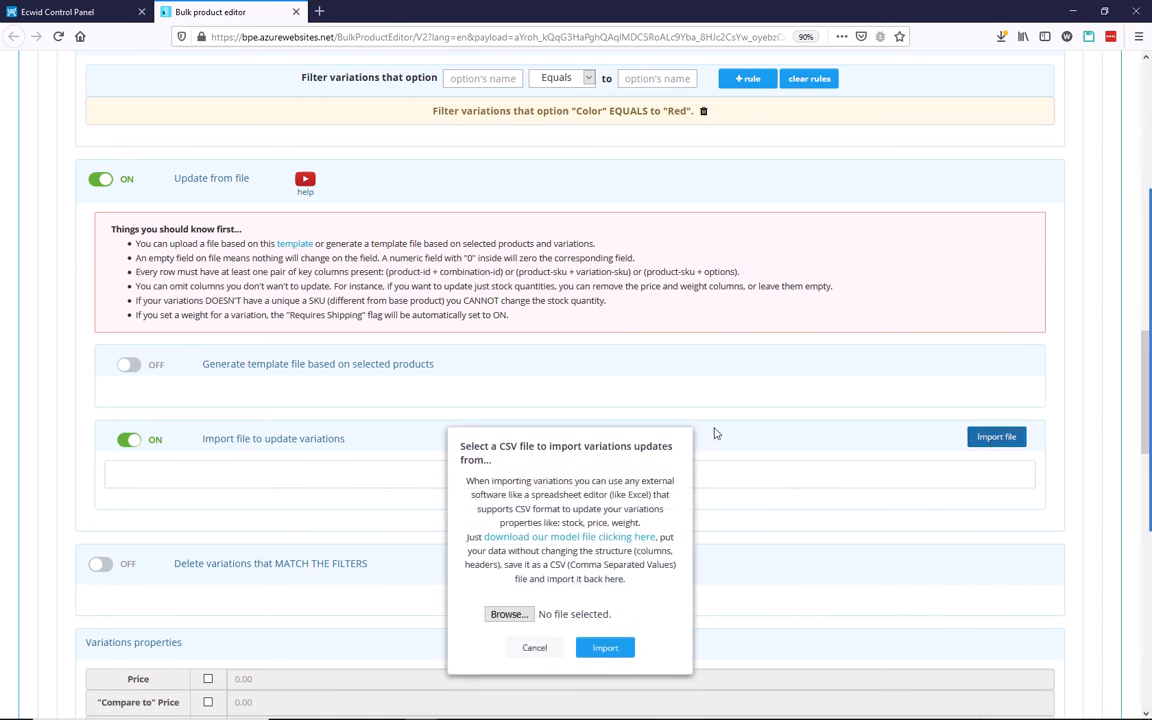
pyautogui.scroll(-1, 676, 493)
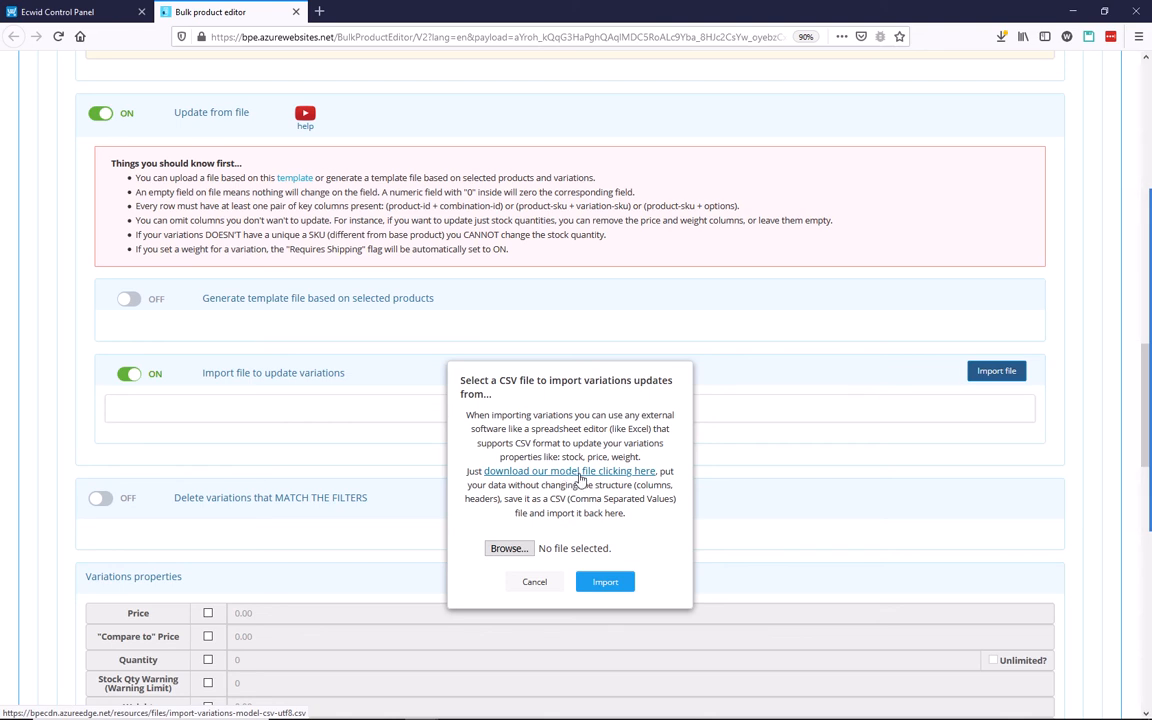
pyautogui.click(524, 547)
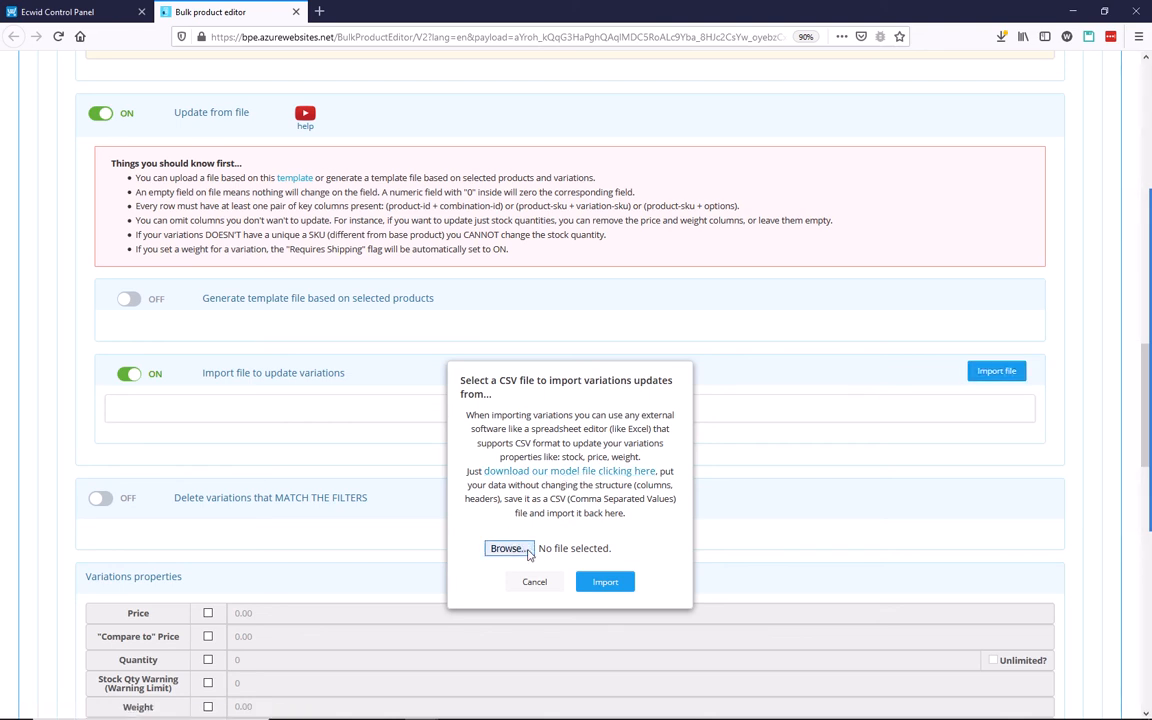
pyautogui.click(349, 358)
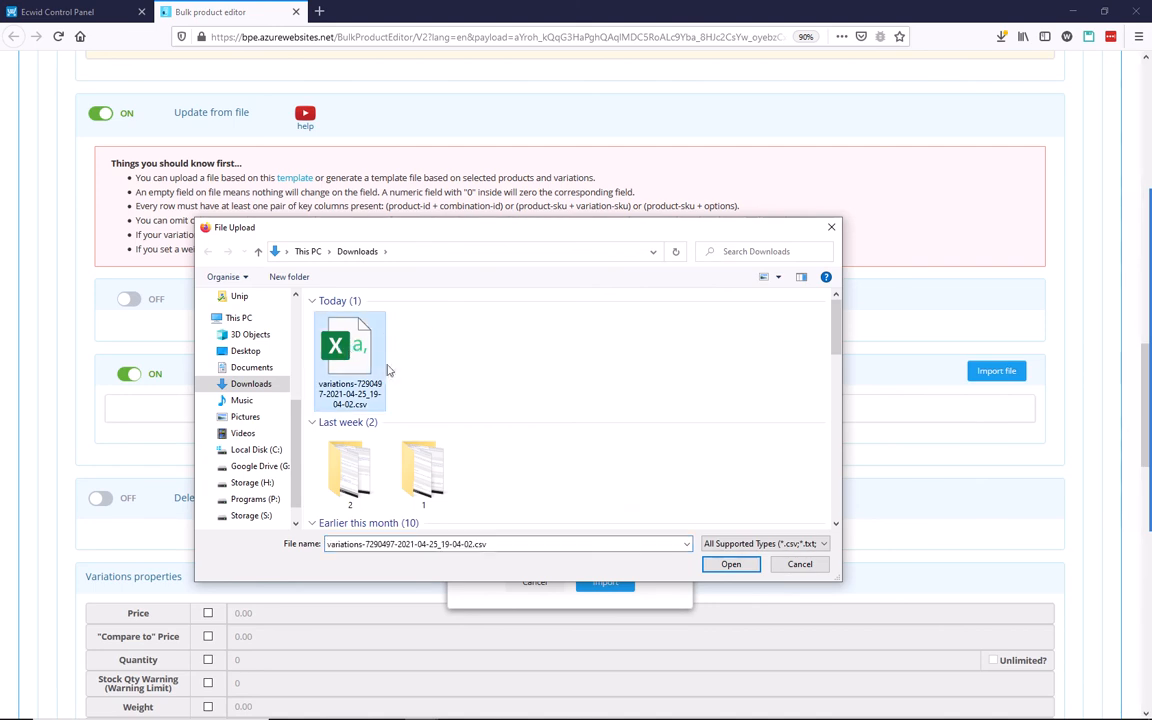
pyautogui.click(731, 564)
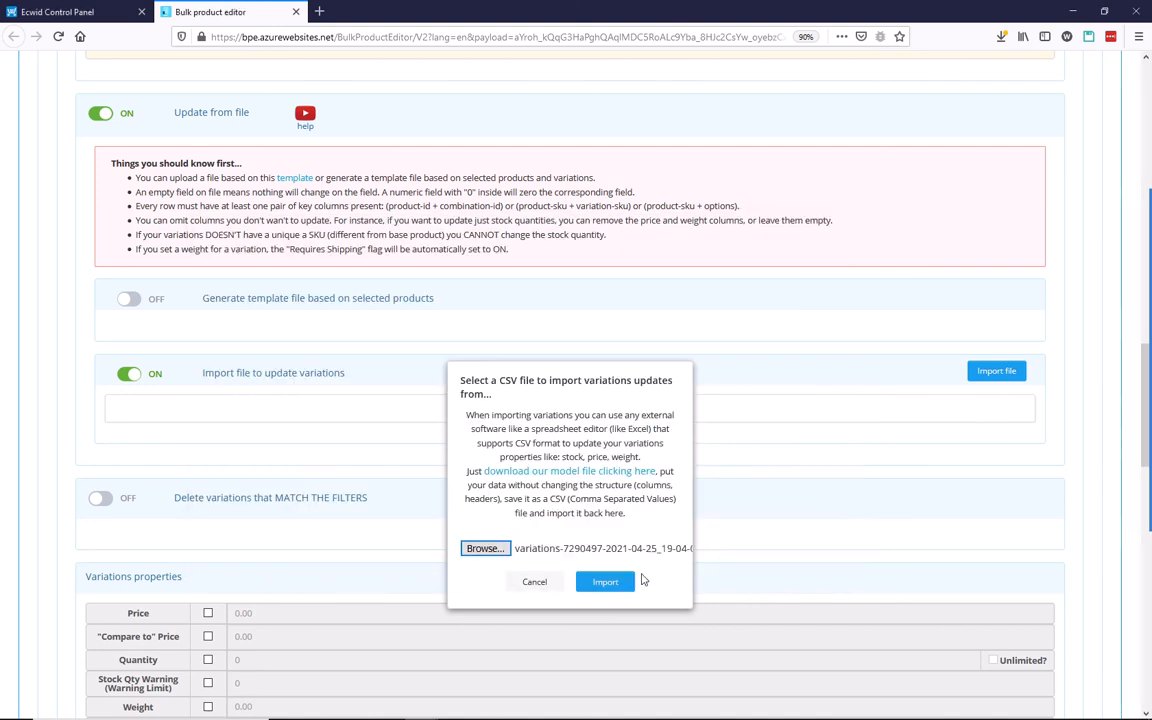
pyautogui.click(607, 583)
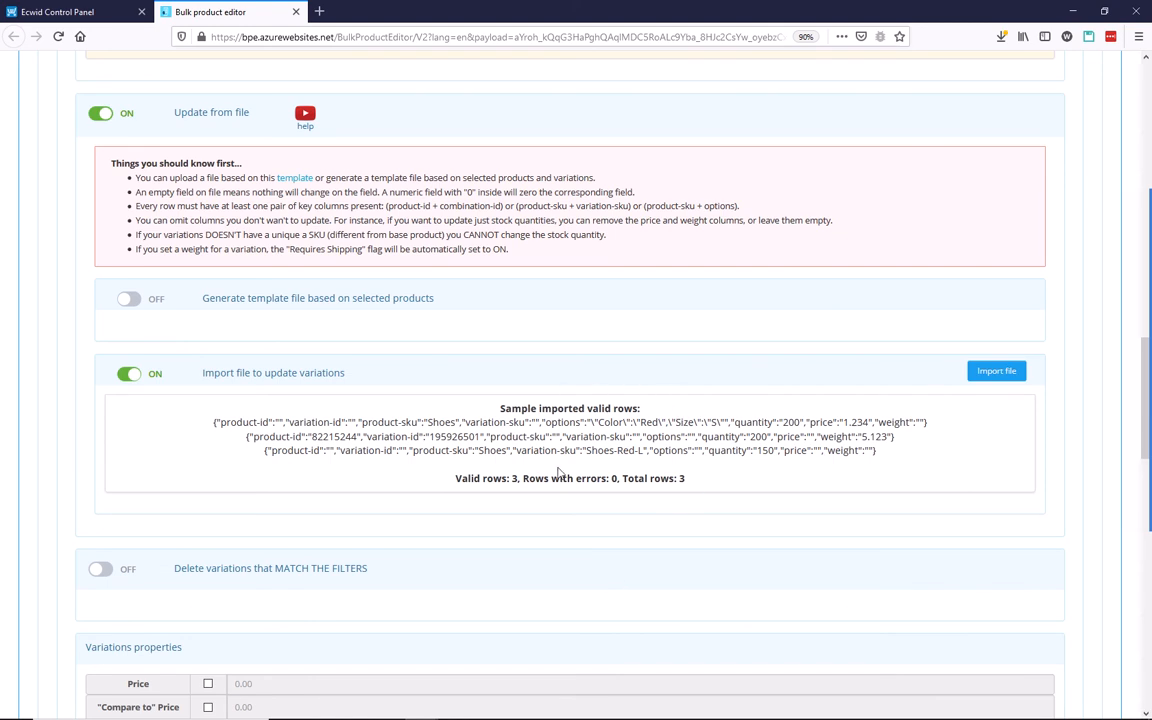
# - Examine the identifier, SKU, options and quantity fields of the first row in the sample imported valid rows
pyautogui.moveTo(634, 410); pyautogui.dragTo(506, 404)
pyautogui.click(508, 410)
pyautogui.moveTo(927, 421); pyautogui.dragTo(219, 416)
pyautogui.click(267, 429)
pyautogui.doubleClick(240, 422)
pyautogui.moveTo(281, 422)
pyautogui.mouseDown()
pyautogui.moveTo(216, 420)
pyautogui.moveTo(280, 422)
pyautogui.mouseUp()
pyautogui.moveTo(355, 422); pyautogui.dragTo(286, 422)
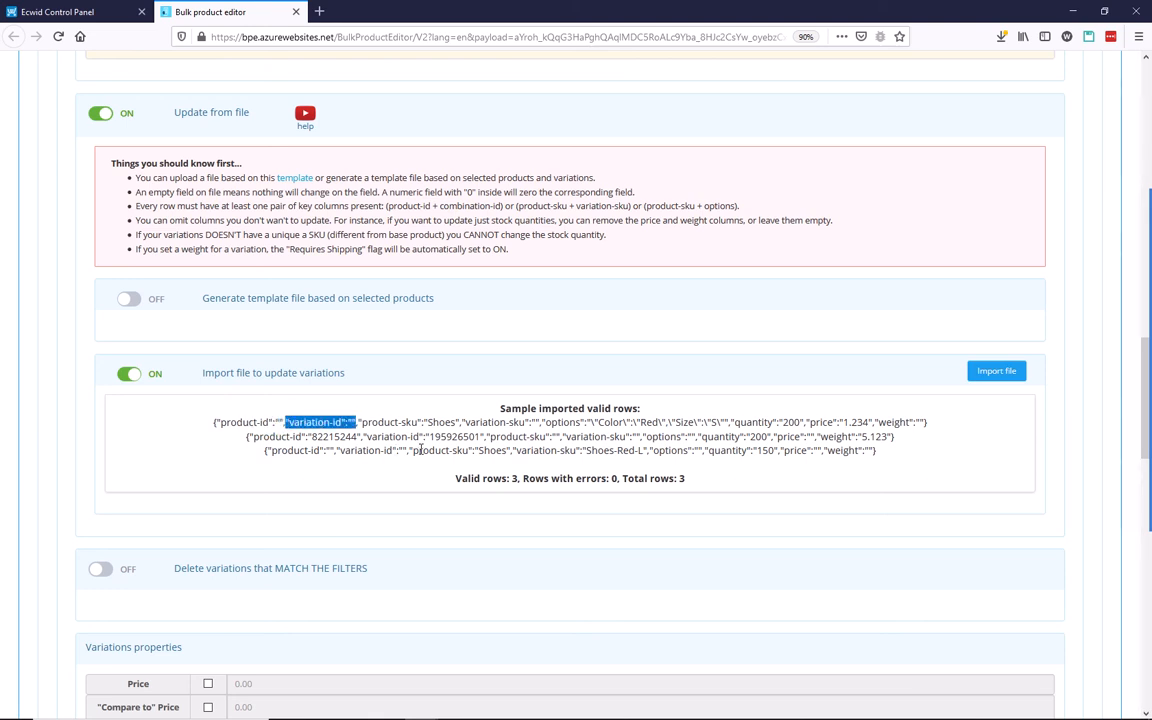
pyautogui.moveTo(462, 422); pyautogui.dragTo(356, 422)
pyautogui.moveTo(540, 422); pyautogui.dragTo(468, 422)
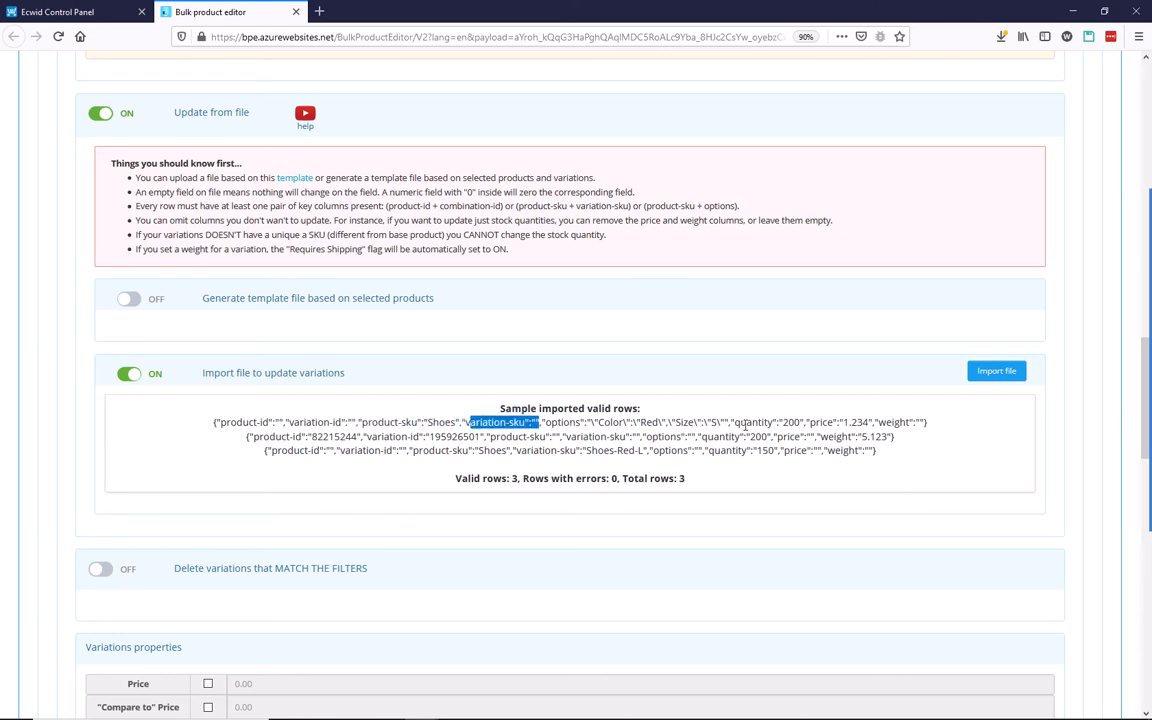
pyautogui.moveTo(728, 422); pyautogui.dragTo(550, 422)
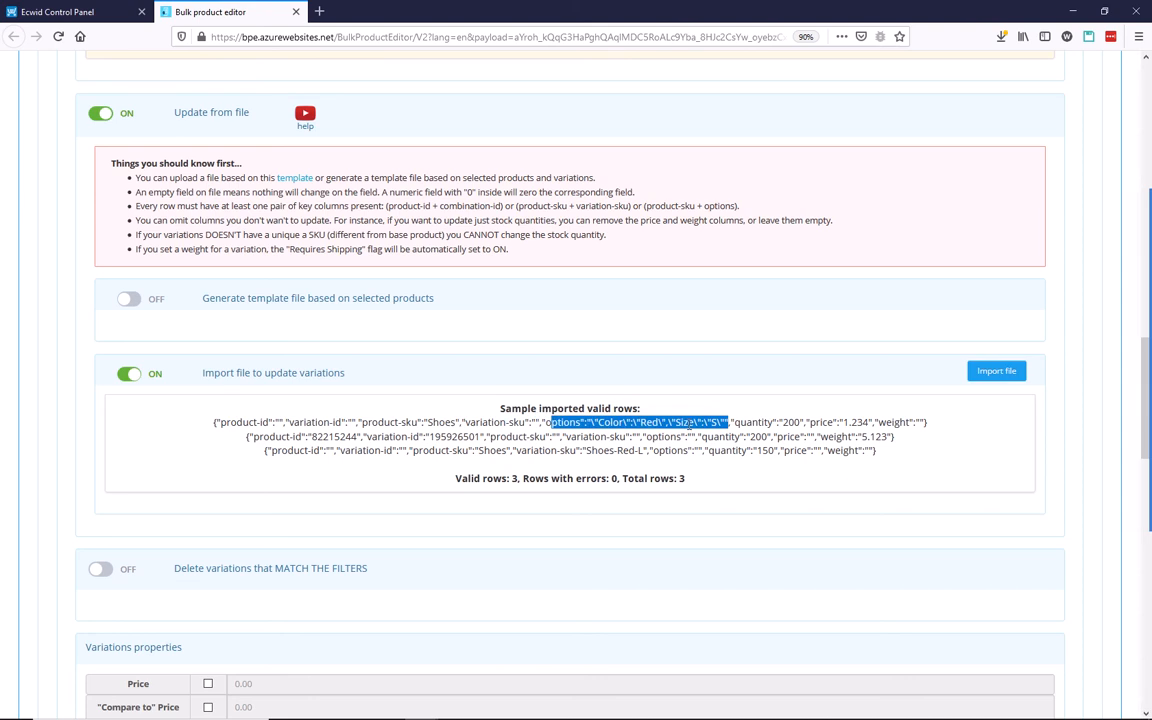
pyautogui.click(797, 420)
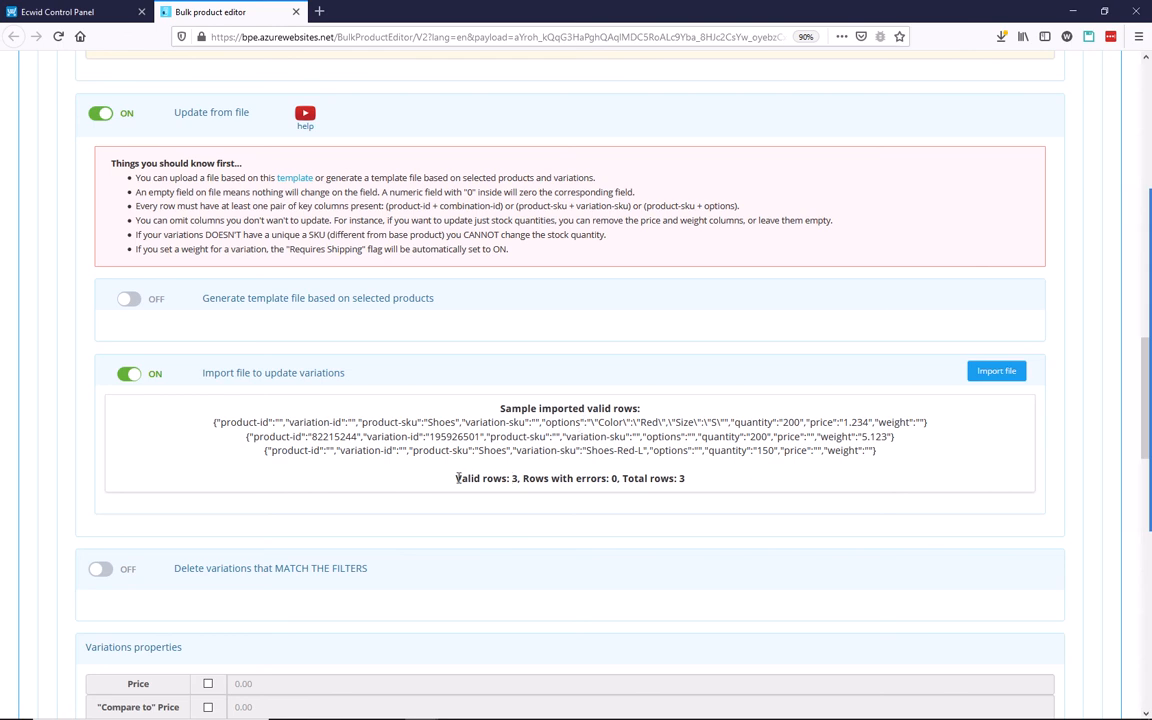
# - Check the import summary for valid rows, rows with errors and total rows
pyautogui.moveTo(457, 478); pyautogui.dragTo(620, 478)
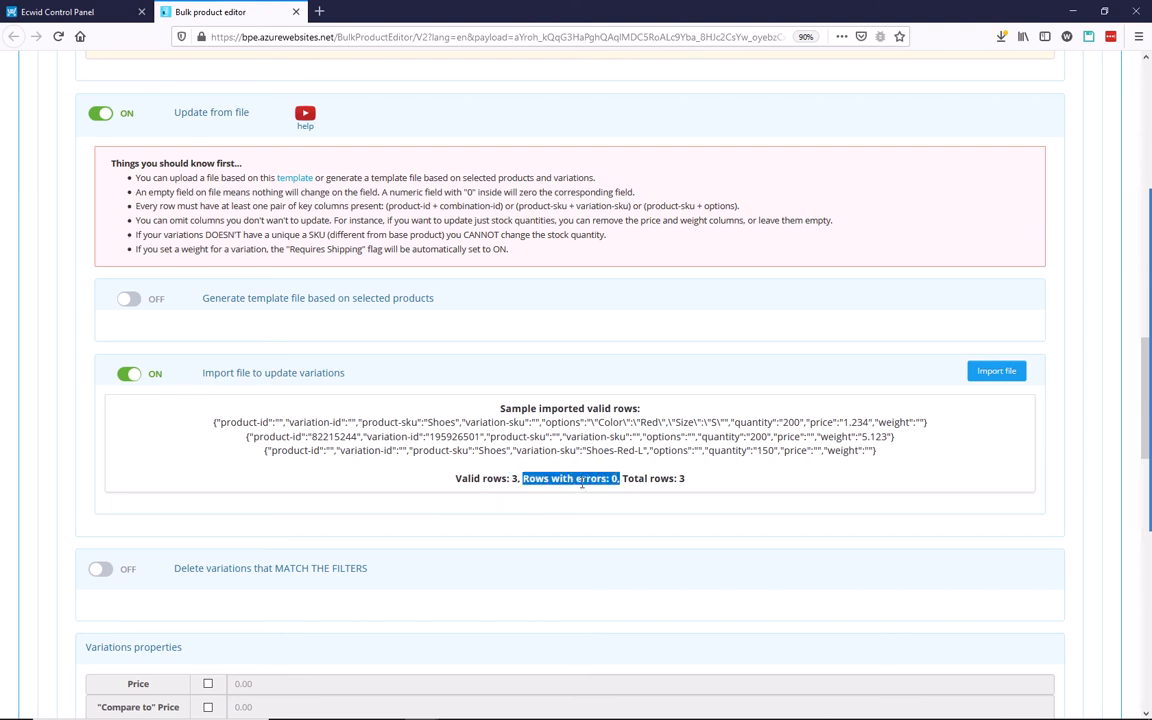
pyautogui.click(645, 495)
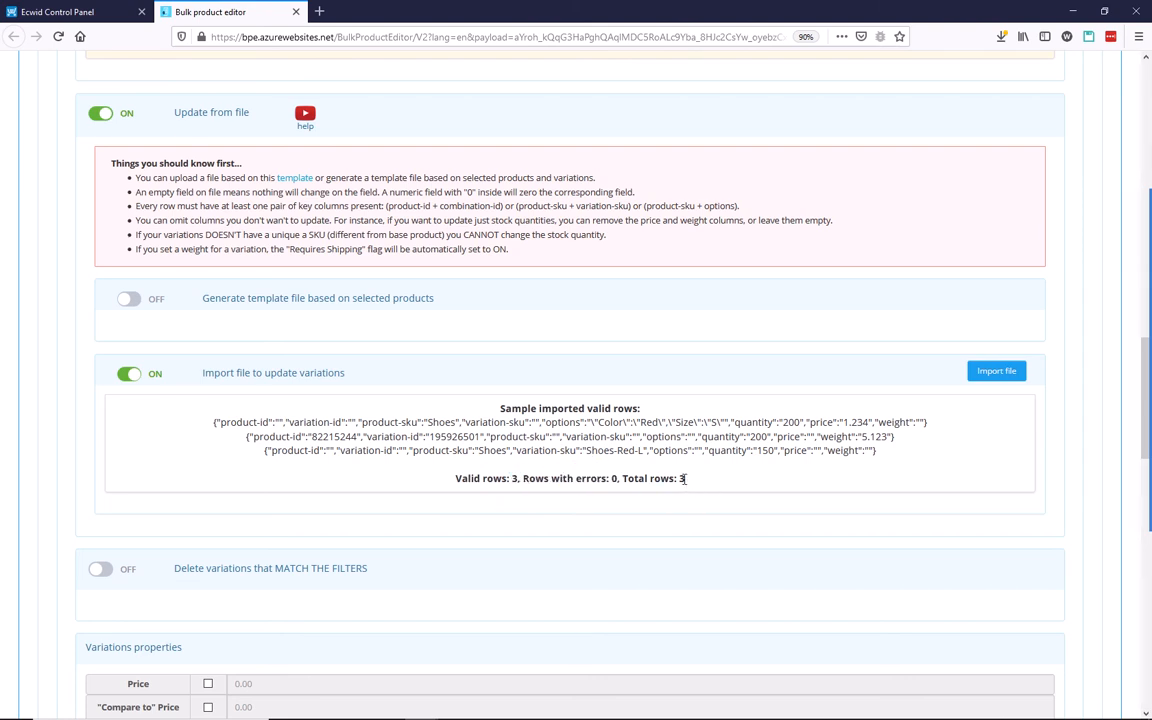
pyautogui.moveTo(684, 478); pyautogui.dragTo(621, 478)
pyautogui.click(695, 488)
# - Clear the processing history and apply the imported variation changes to the product
pyautogui.scroll(-15, 440, 511)
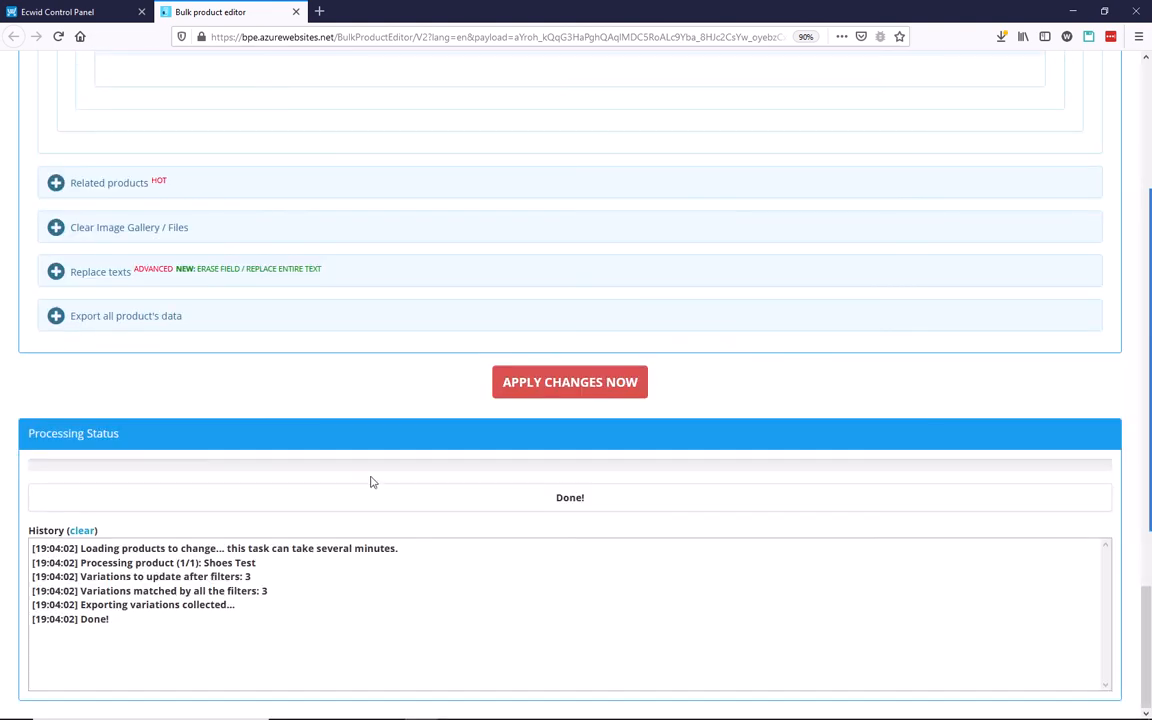
pyautogui.click(82, 530)
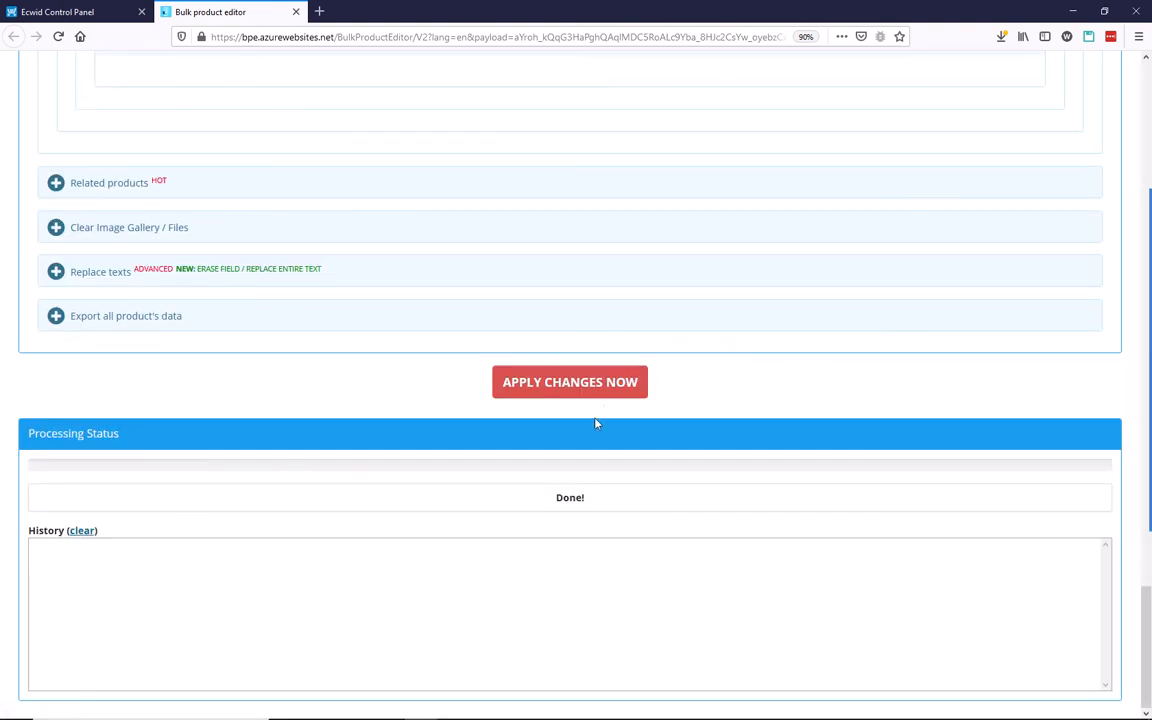
pyautogui.click(598, 386)
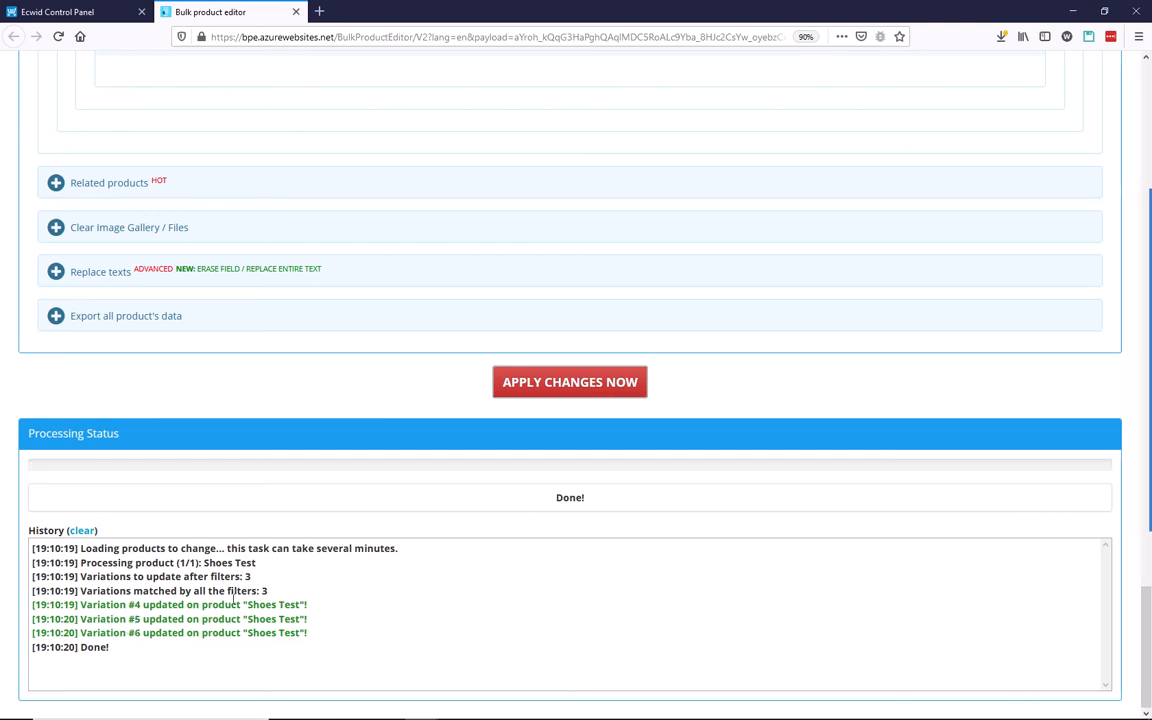
# - Reload the Shoes Test product in the Ecwid Control Panel and show its list of variations
pyautogui.hotkey('alt', 'Tab')
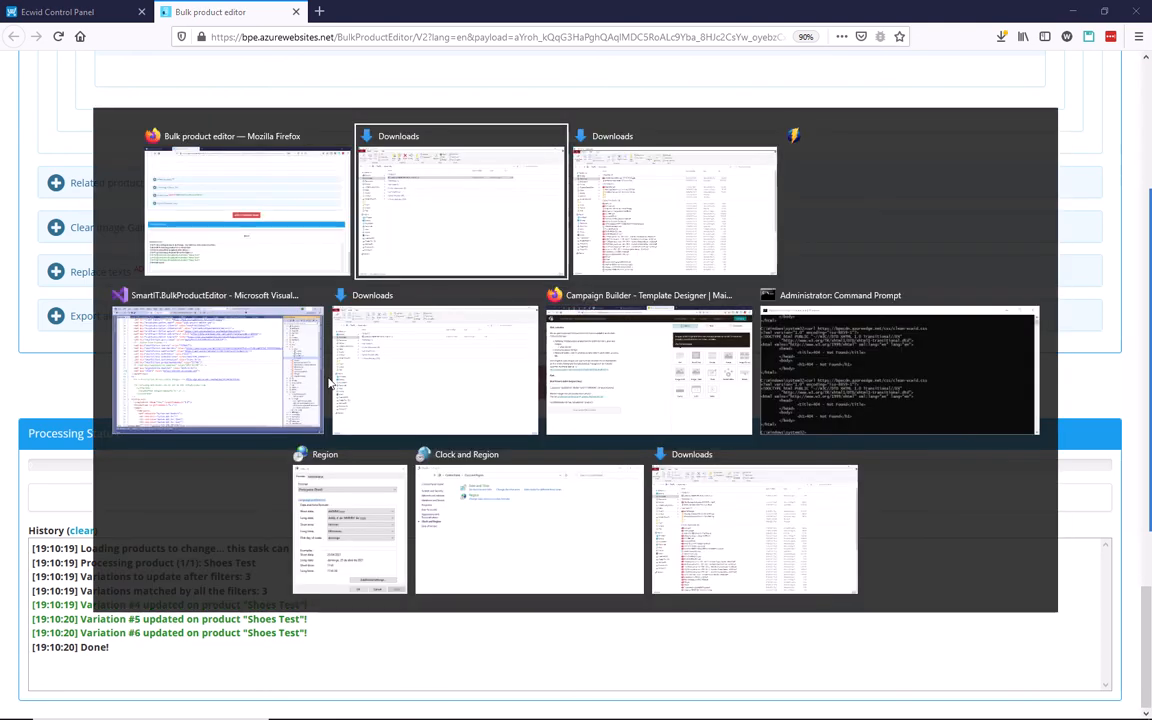
pyautogui.hotkey('alt', 'shift', 'Tab')
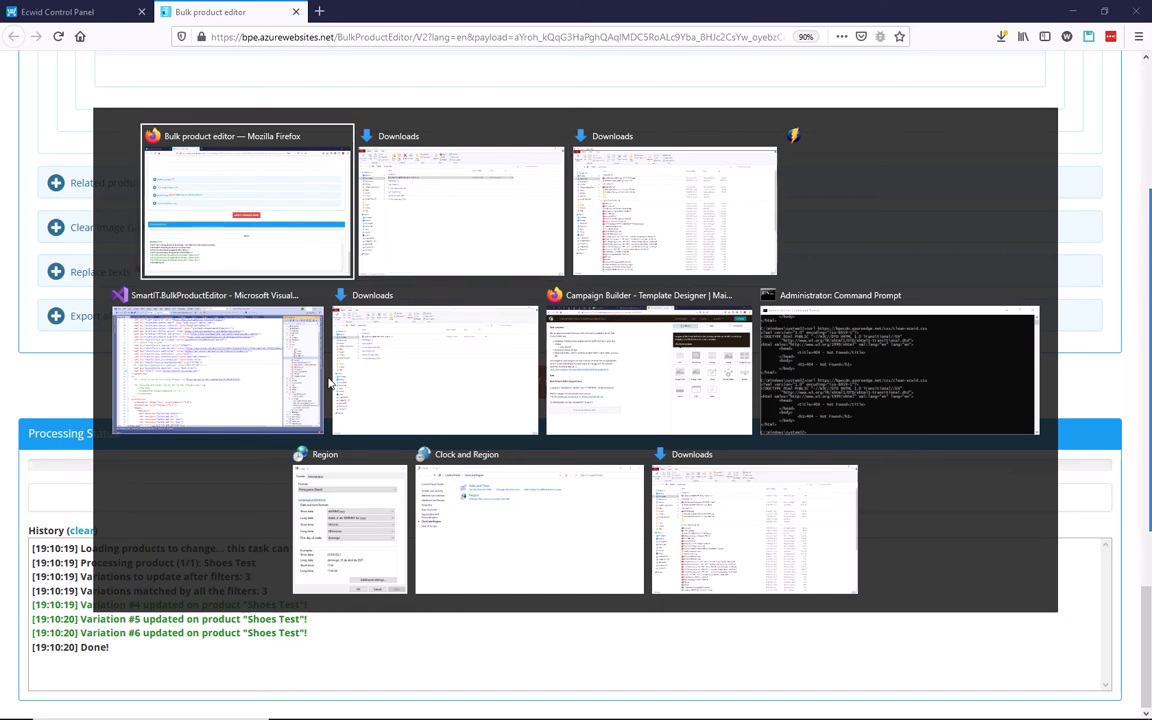
pyautogui.click(70, 15)
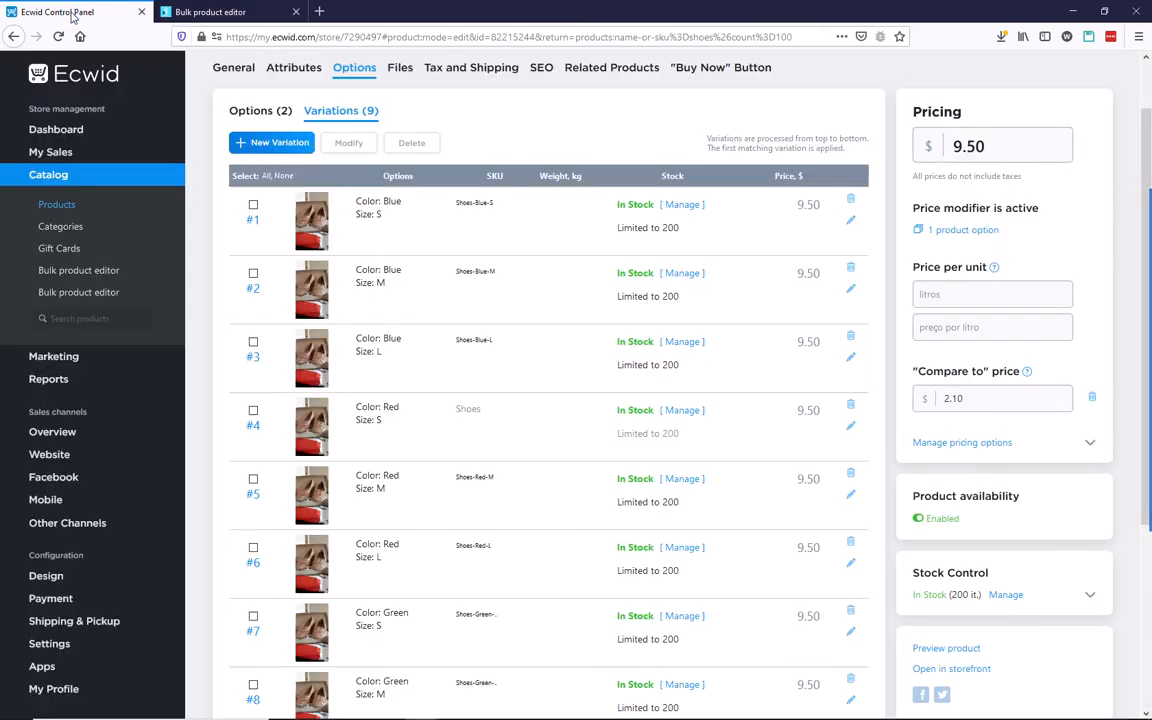
pyautogui.click(60, 37)
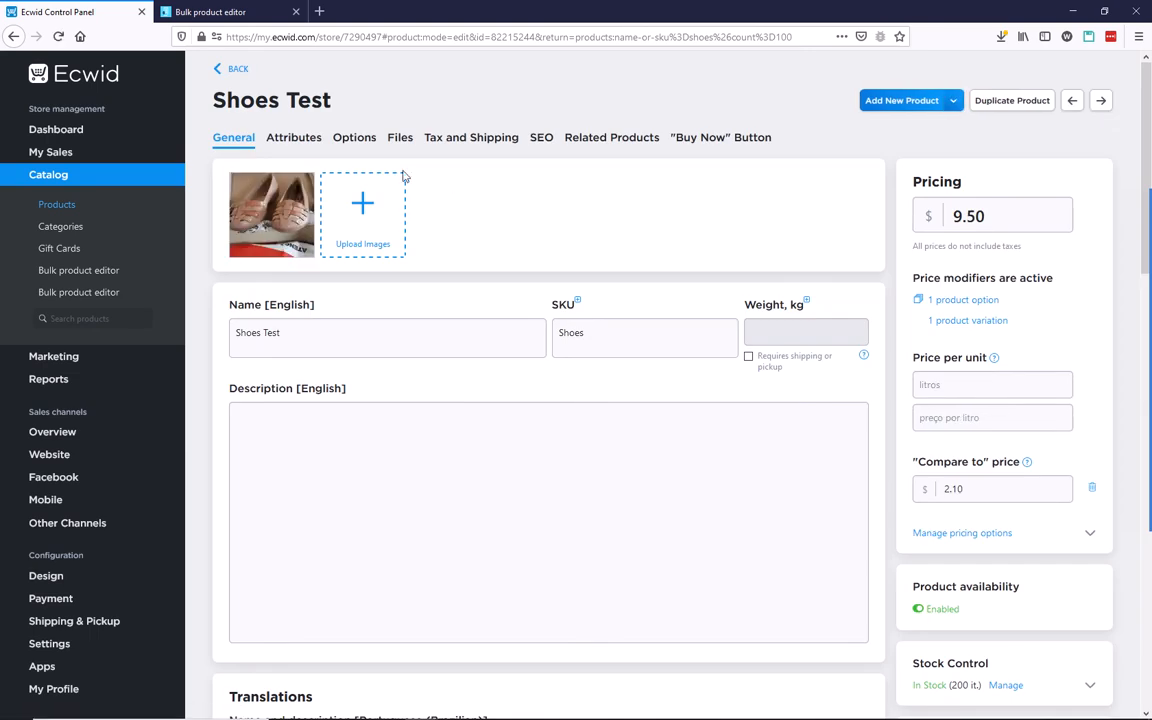
pyautogui.click(355, 140)
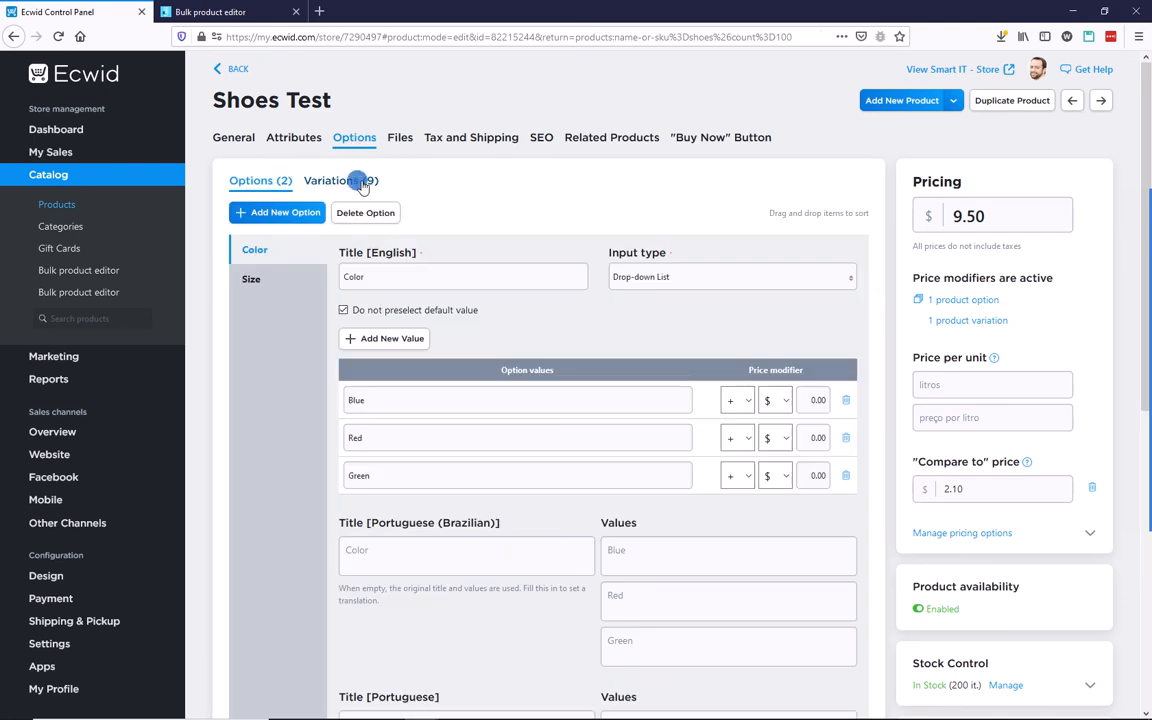
pyautogui.click(362, 184)
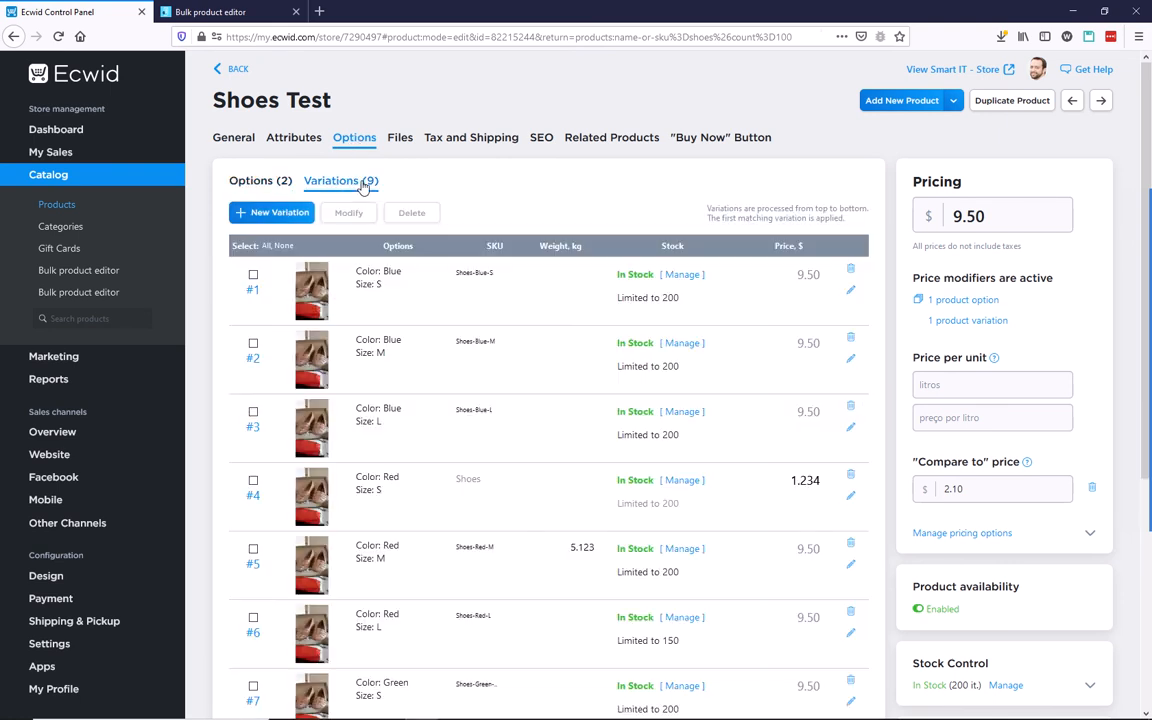
# - Examine the price, weight and stock of the Red variations, viewing the details of variations #5 and #4
pyautogui.scroll(-3, 610, 420)
pyautogui.scroll(1, 612, 416)
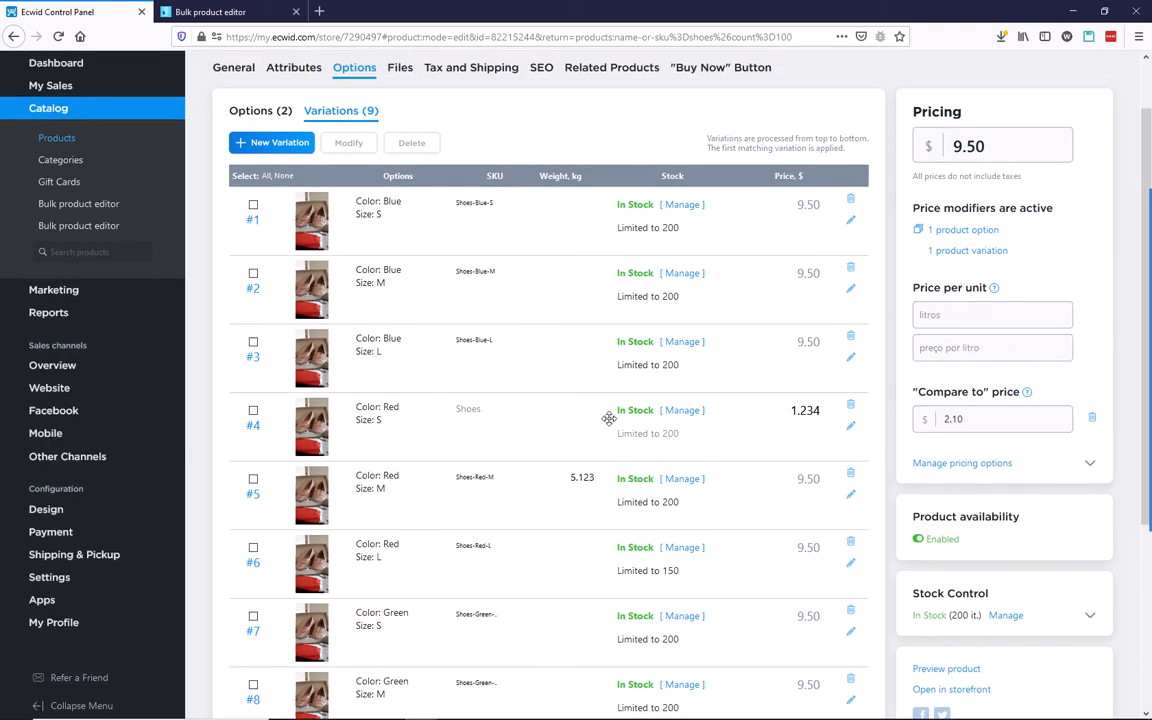
pyautogui.scroll(-2, 600, 414)
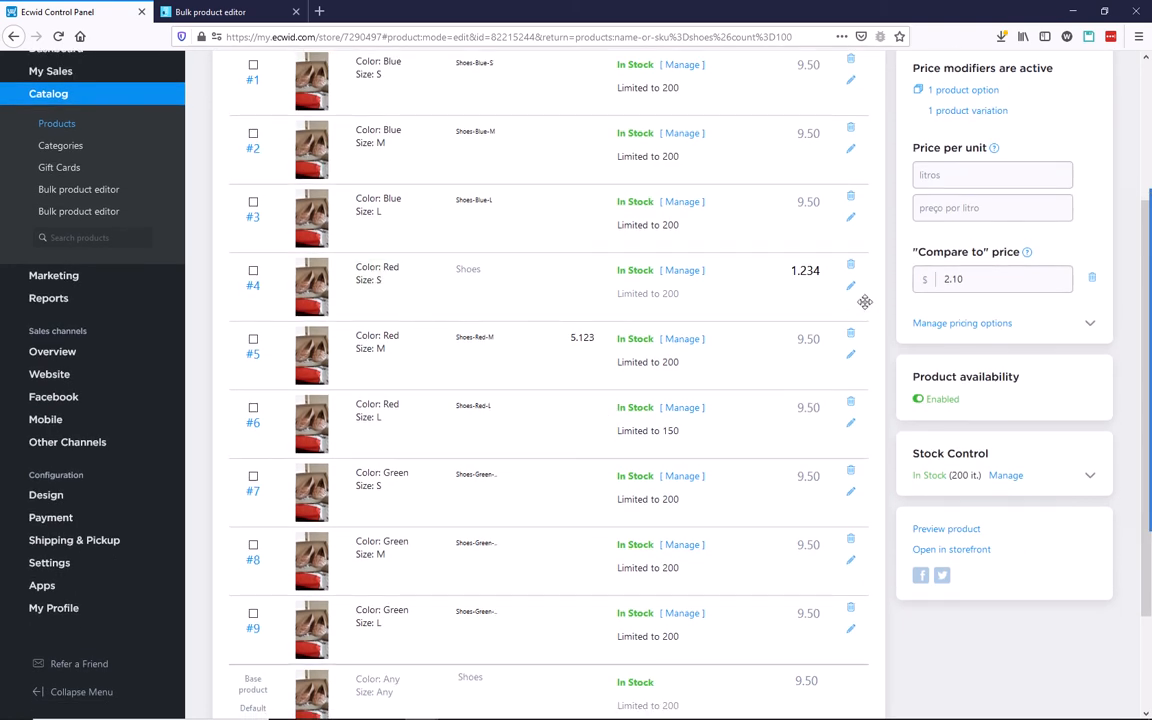
pyautogui.scroll(2, 825, 320)
pyautogui.scroll(1, 825, 320)
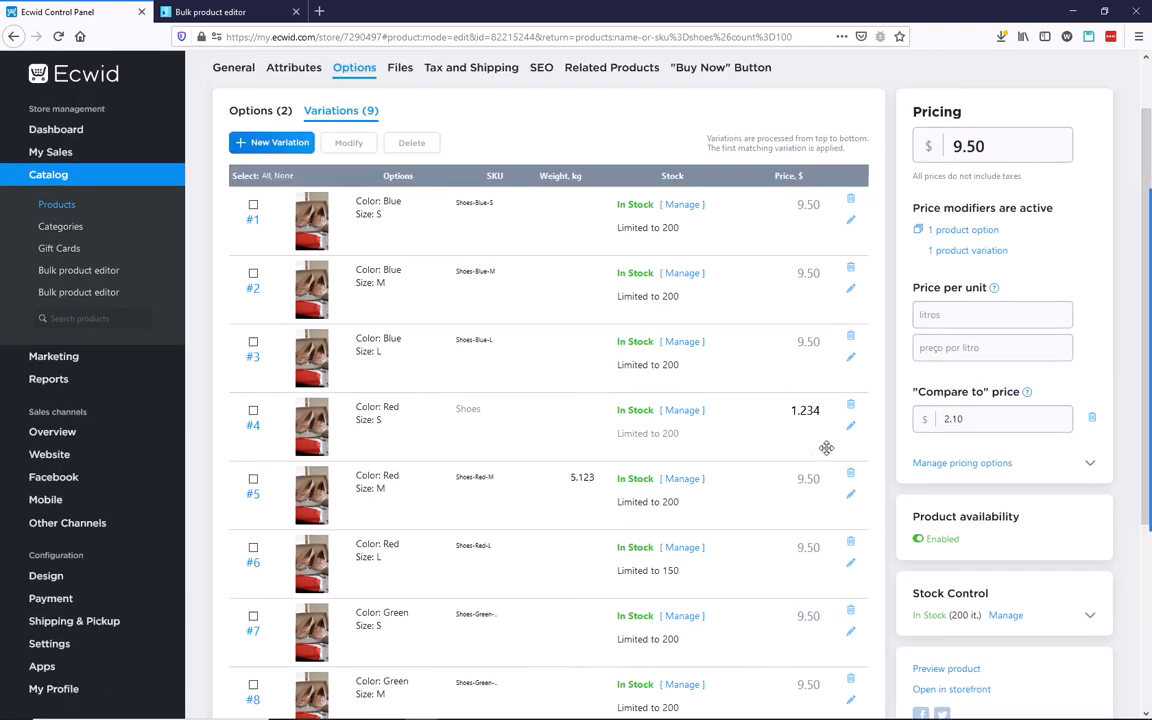
pyautogui.scroll(-1, 812, 411)
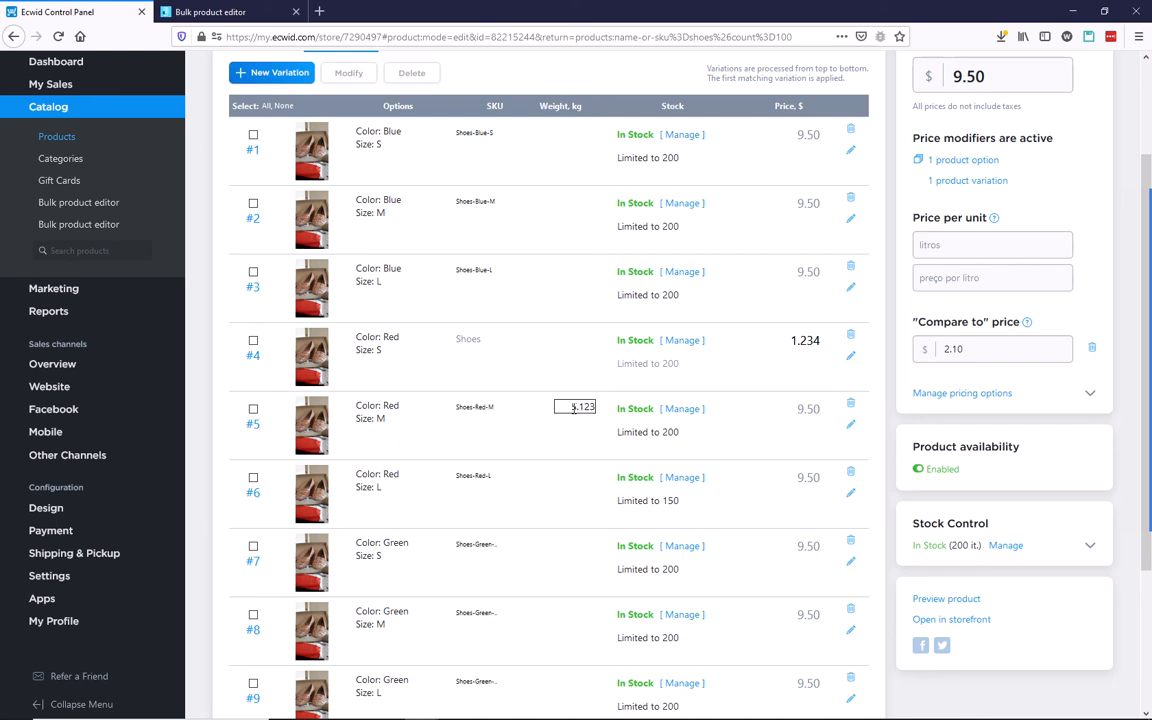
pyautogui.click(850, 428)
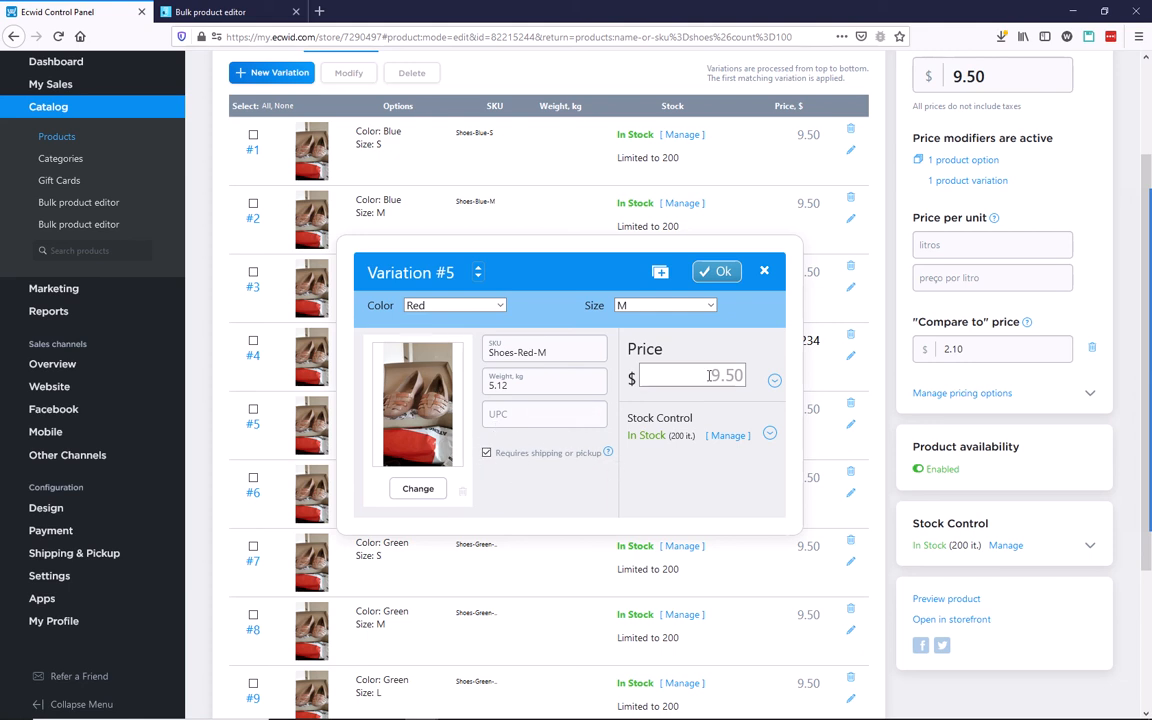
pyautogui.click(765, 274)
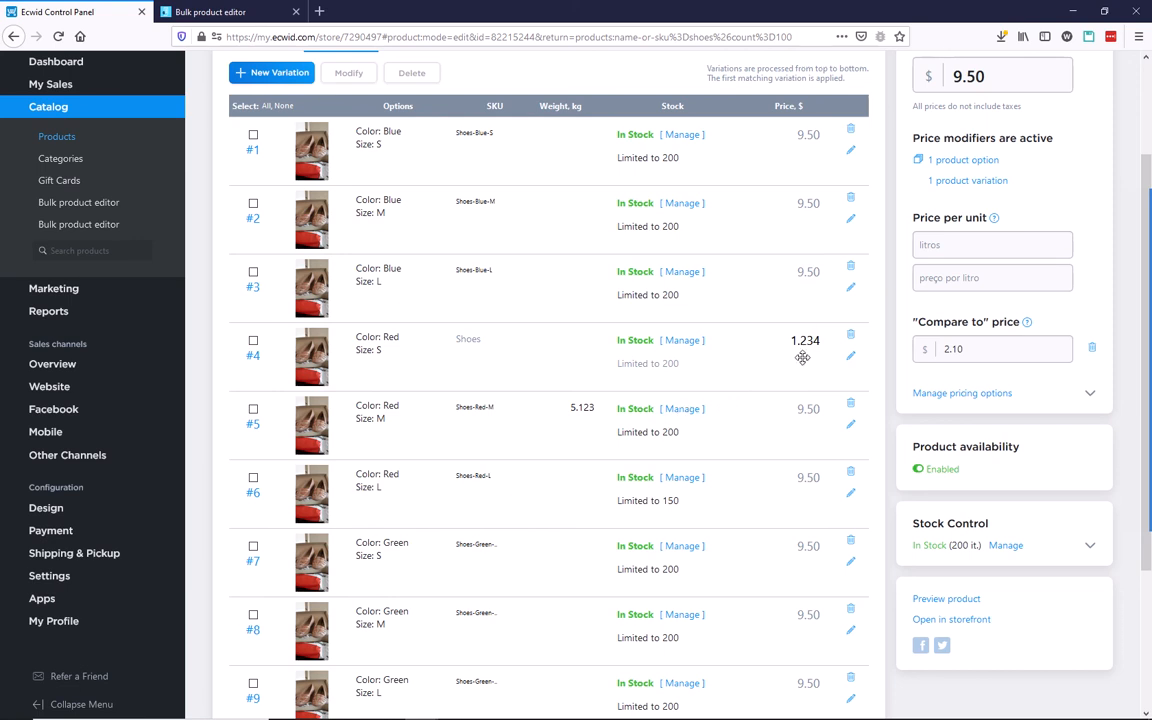
pyautogui.click(849, 358)
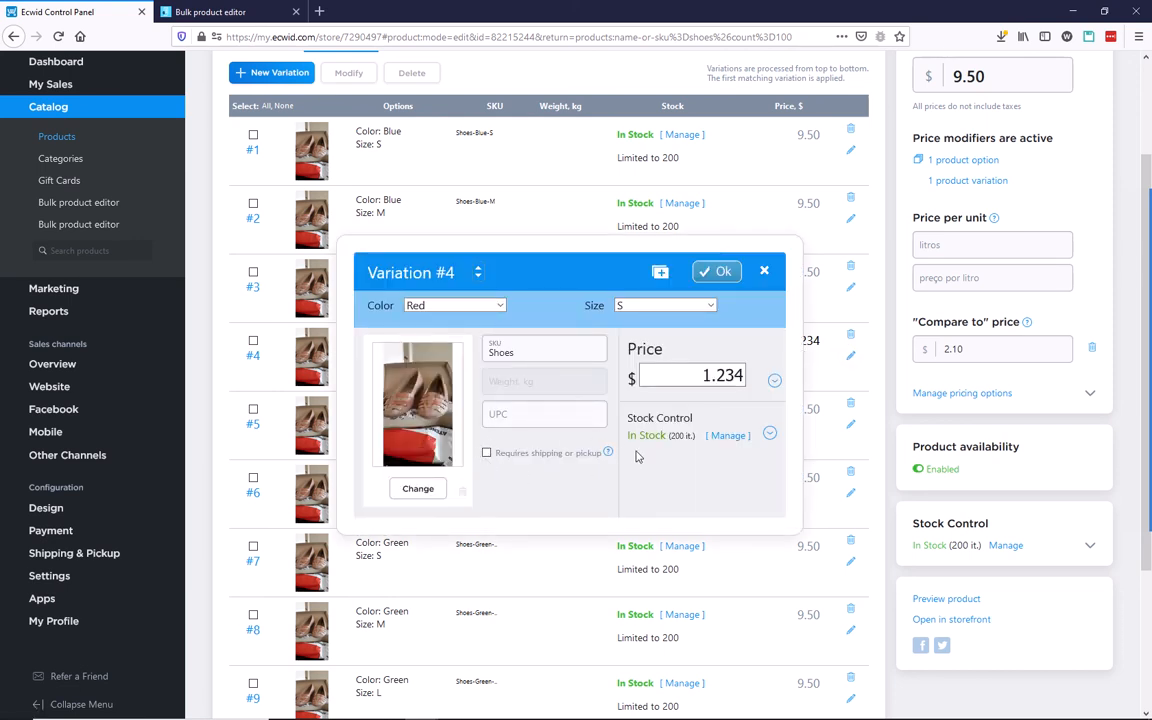
# - Close the details of variation #4 and check the weight and shipping requirement in the details of variation #5
pyautogui.click(766, 276)
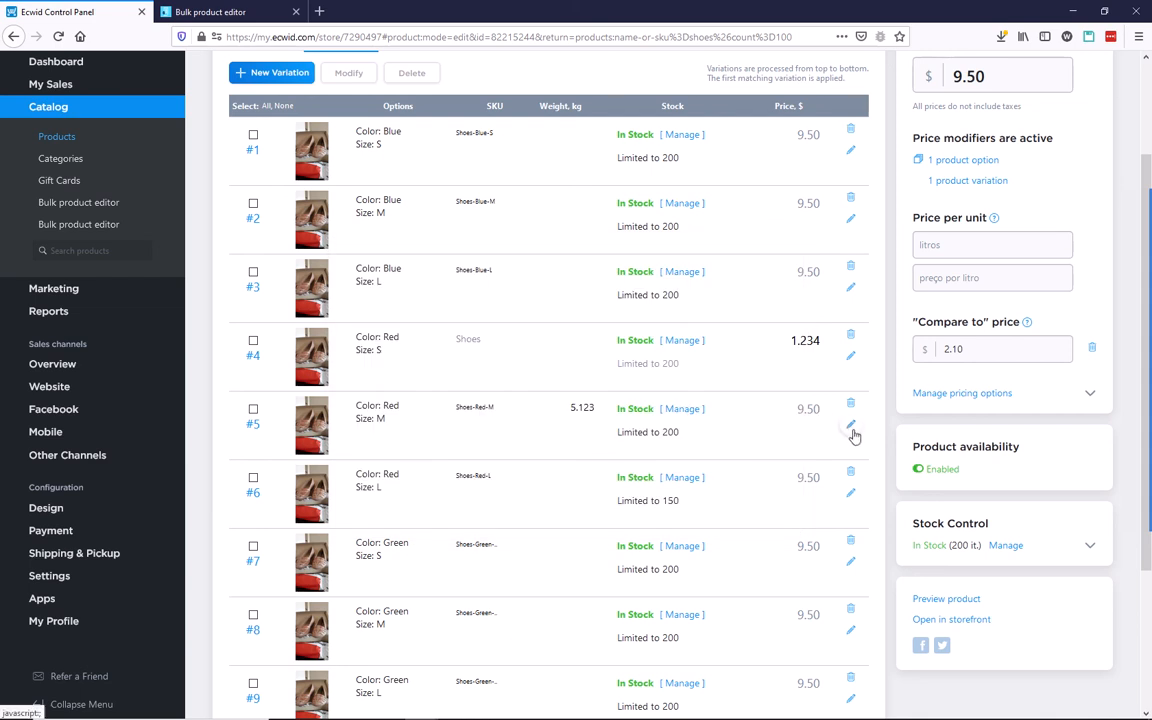
pyautogui.click(849, 425)
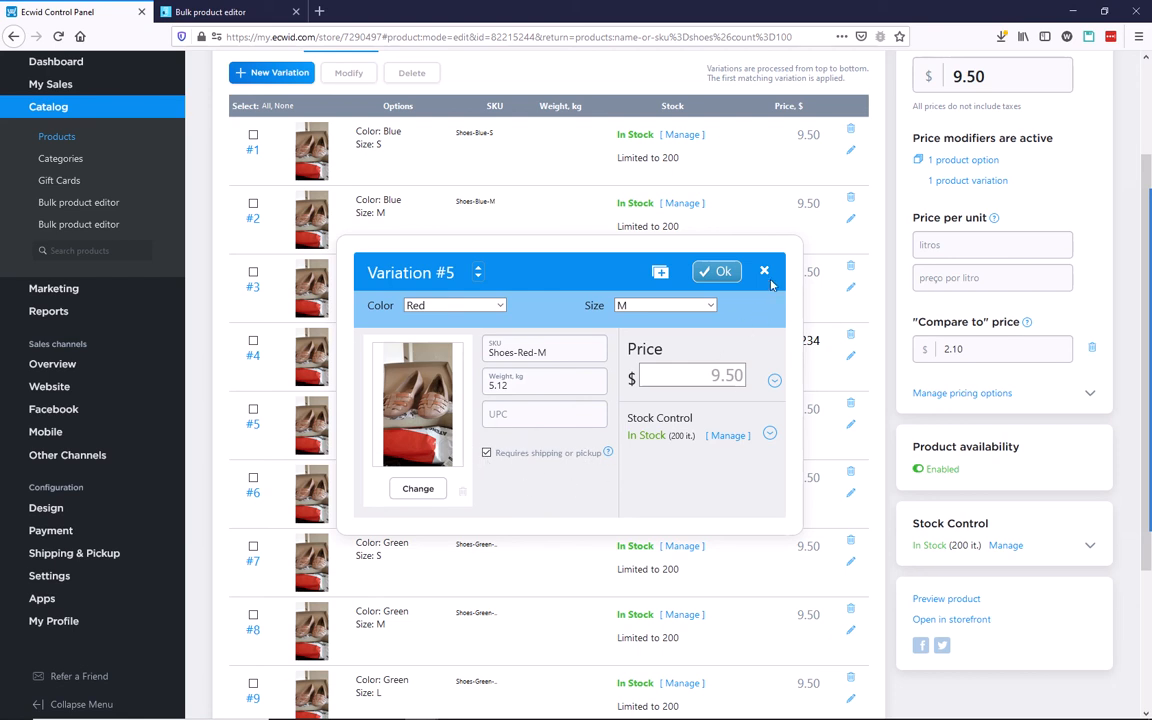
pyautogui.click(683, 246)
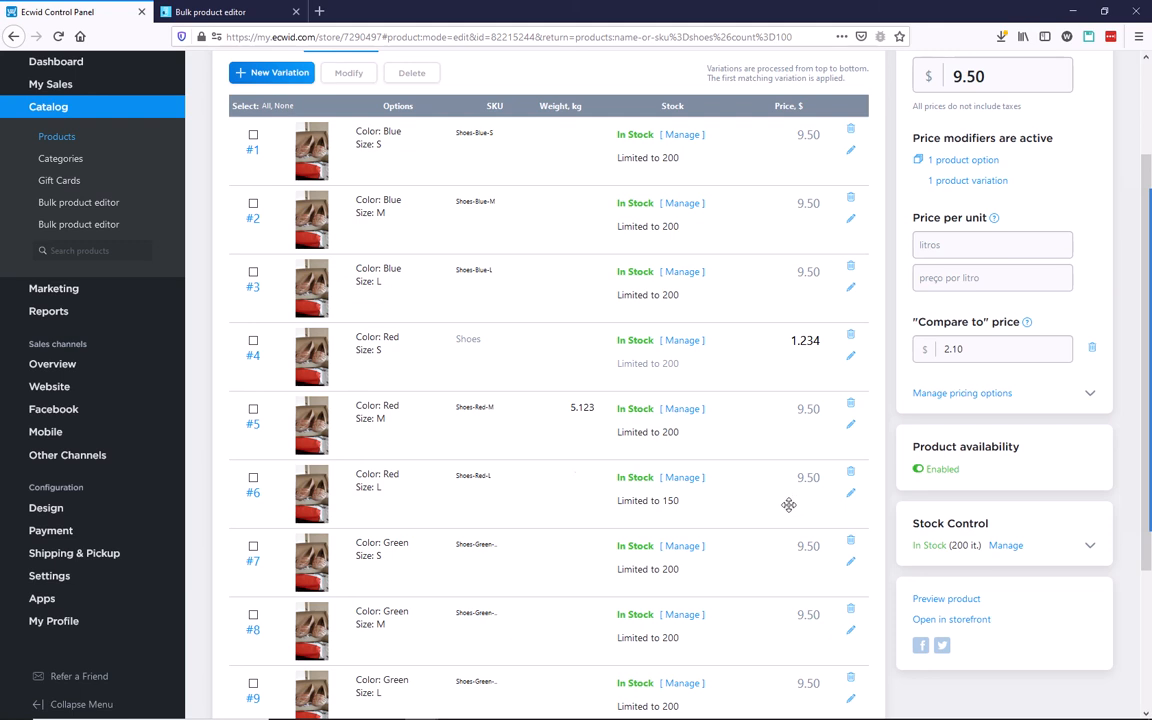
# - Switch to the Bulk product editor and clear all variation filter rules above the Update from file section
pyautogui.click(221, 8)
pyautogui.scroll(15, 614, 388)
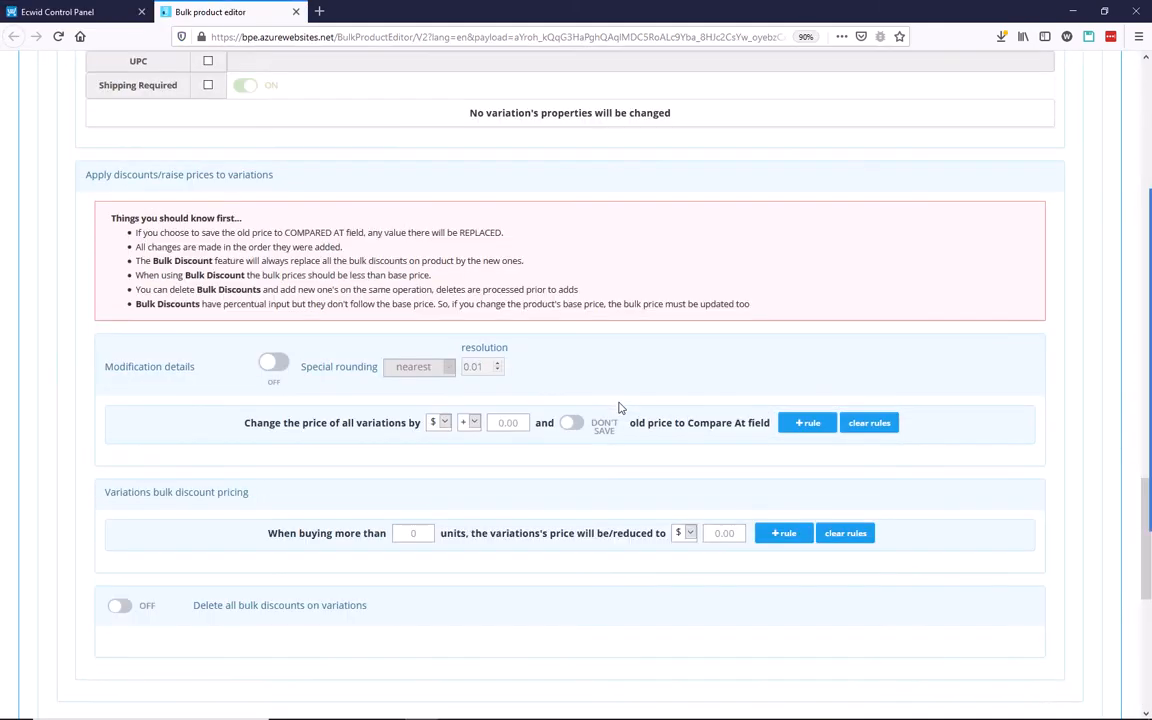
pyautogui.scroll(8, 624, 414)
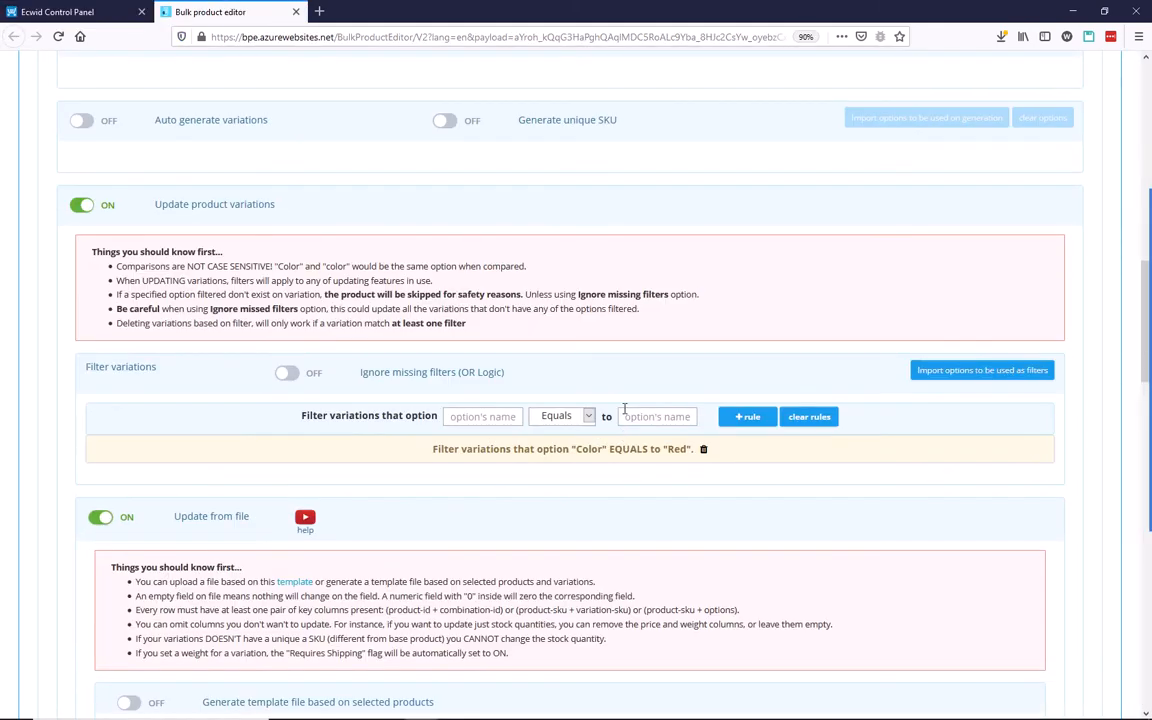
pyautogui.scroll(-3, 628, 412)
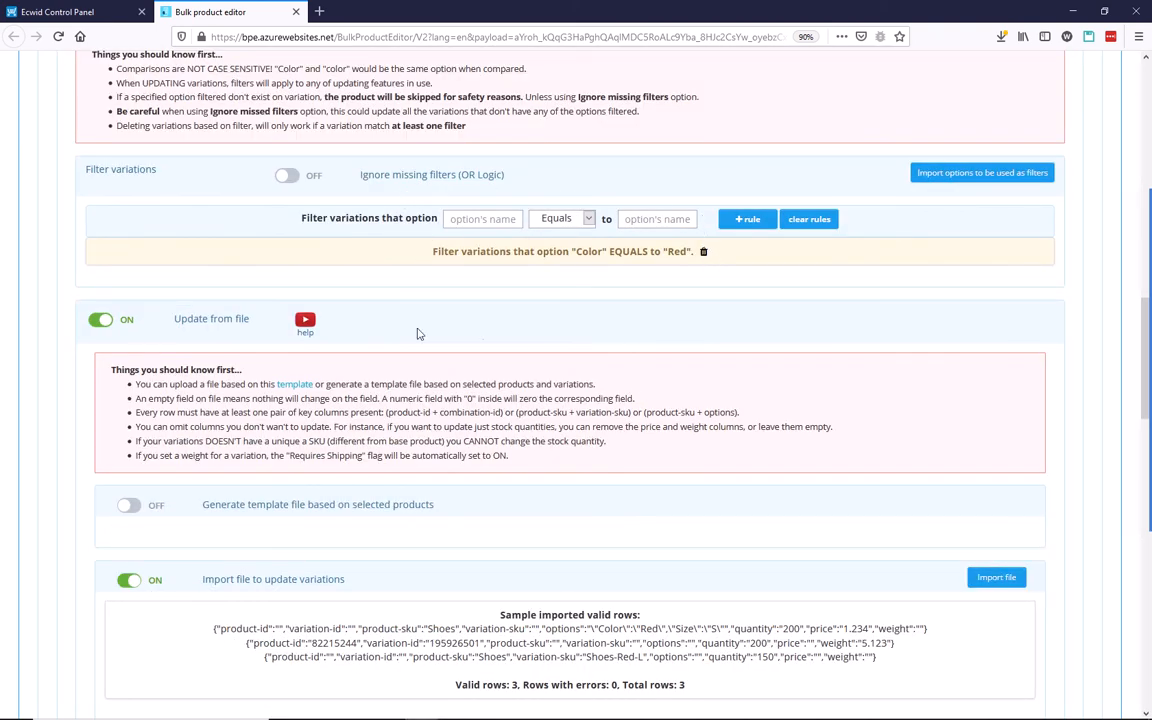
pyautogui.scroll(-1, 584, 319)
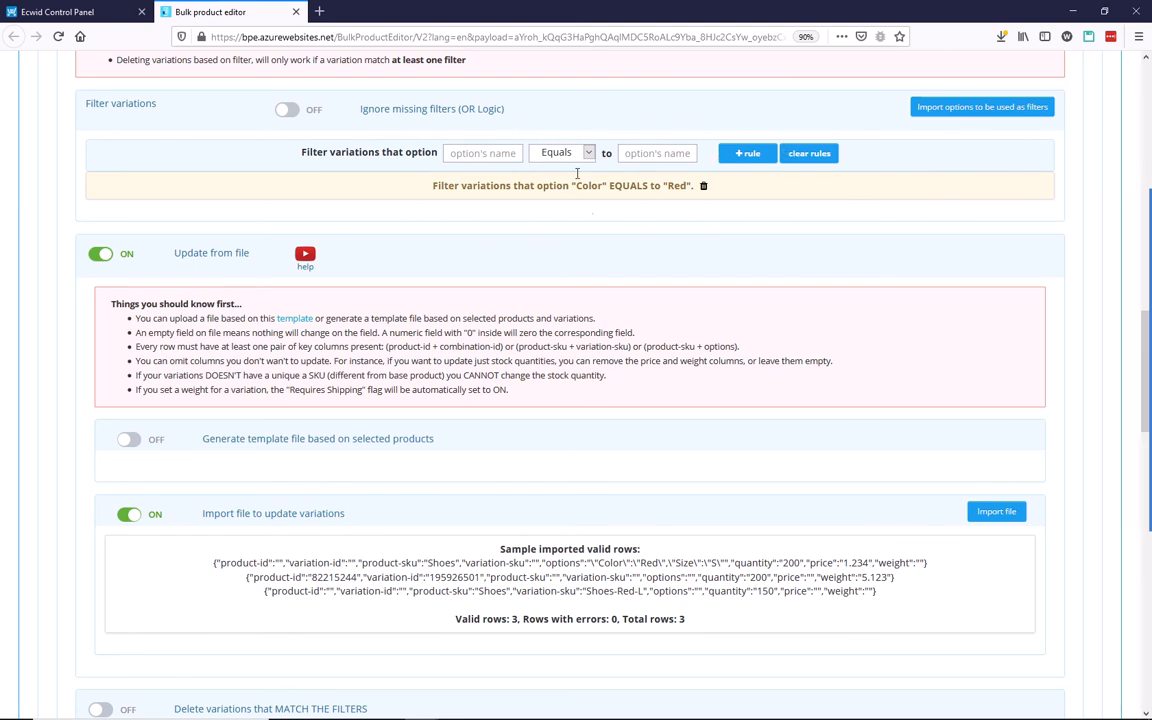
pyautogui.click(816, 157)
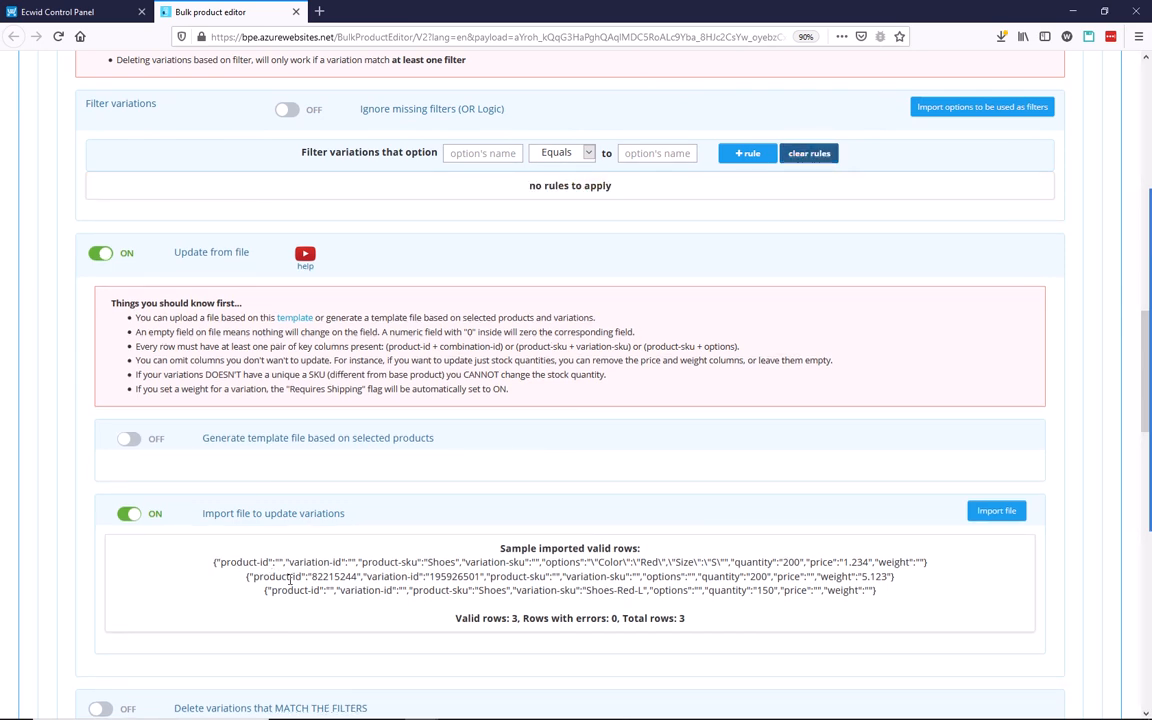
# - Return to the Ecwid Control Panel and review the updated Red variations in the product's variation list
pyautogui.click(86, 16)
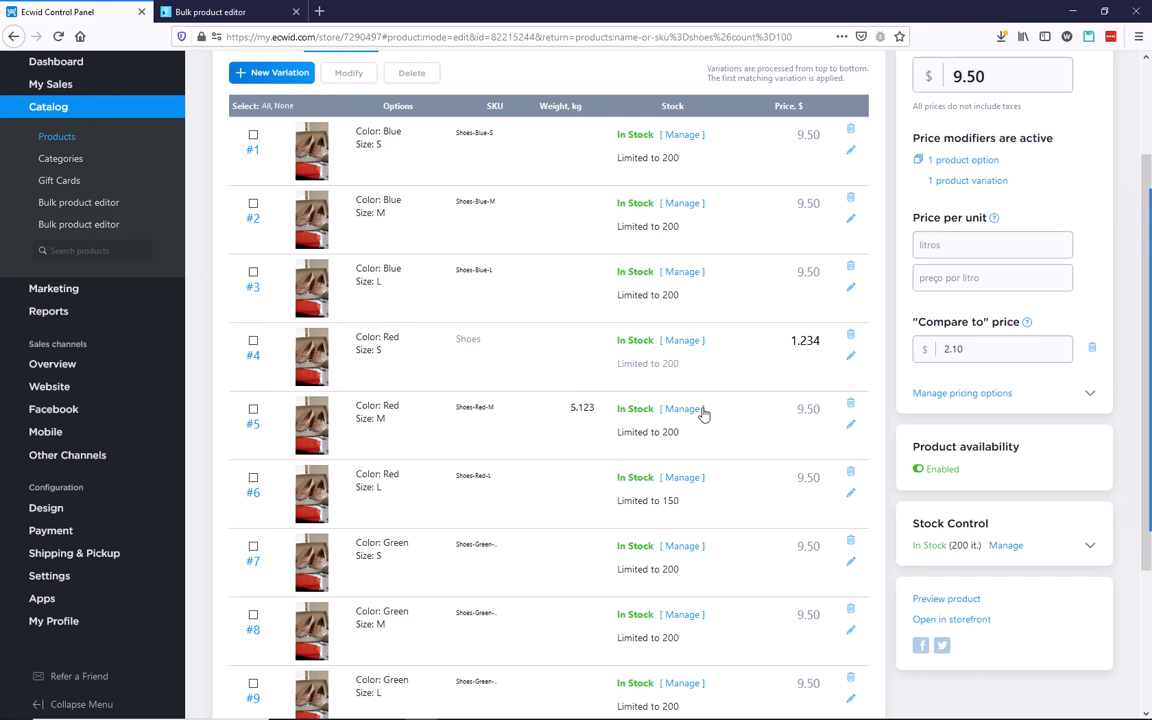
pyautogui.scroll(2, 650, 440)
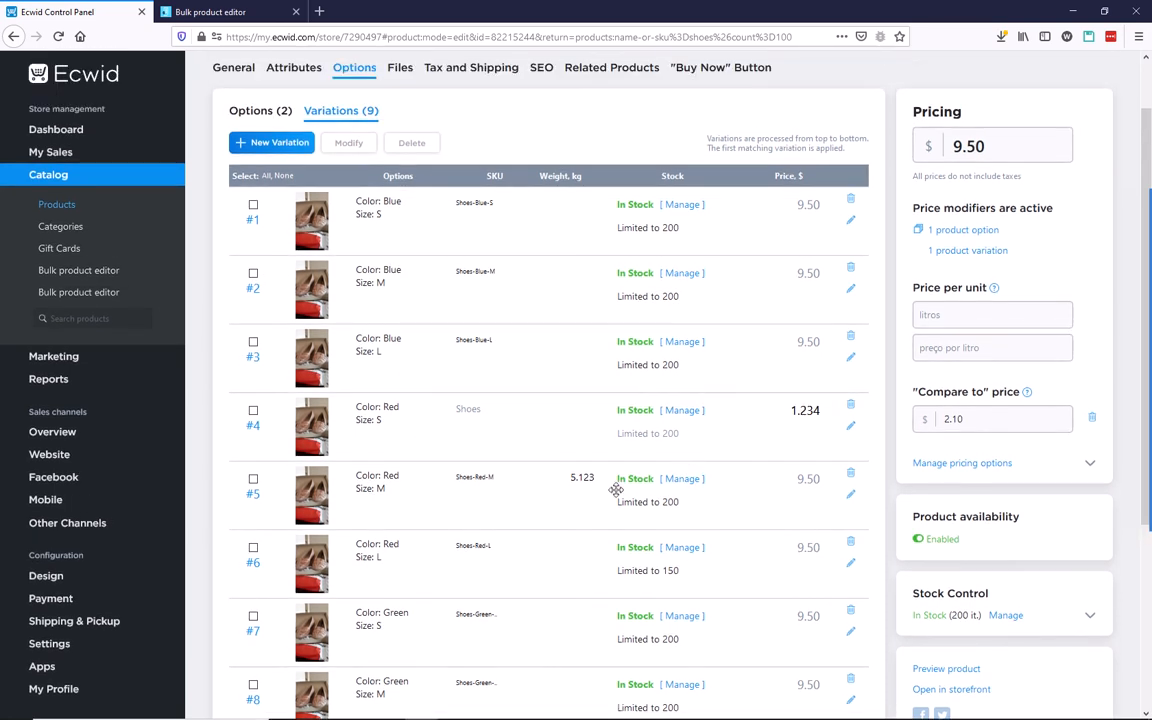